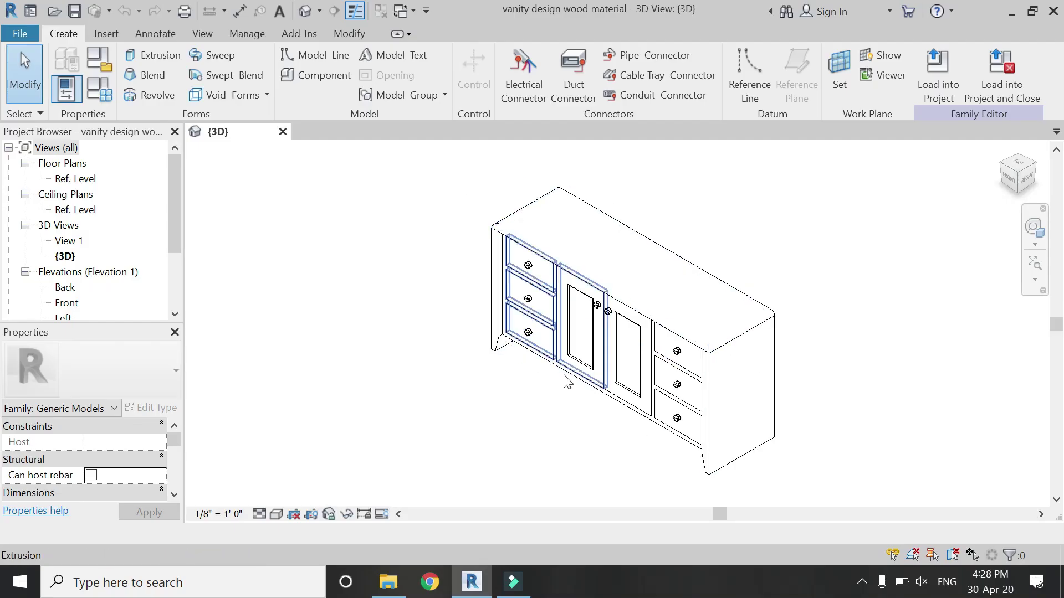
- Select the cabinet's side-panel extrusion together with the left door
{"action": "scroll", "coordinate": [482, 353], "scroll_direction": "up", "scroll_amount": 2}
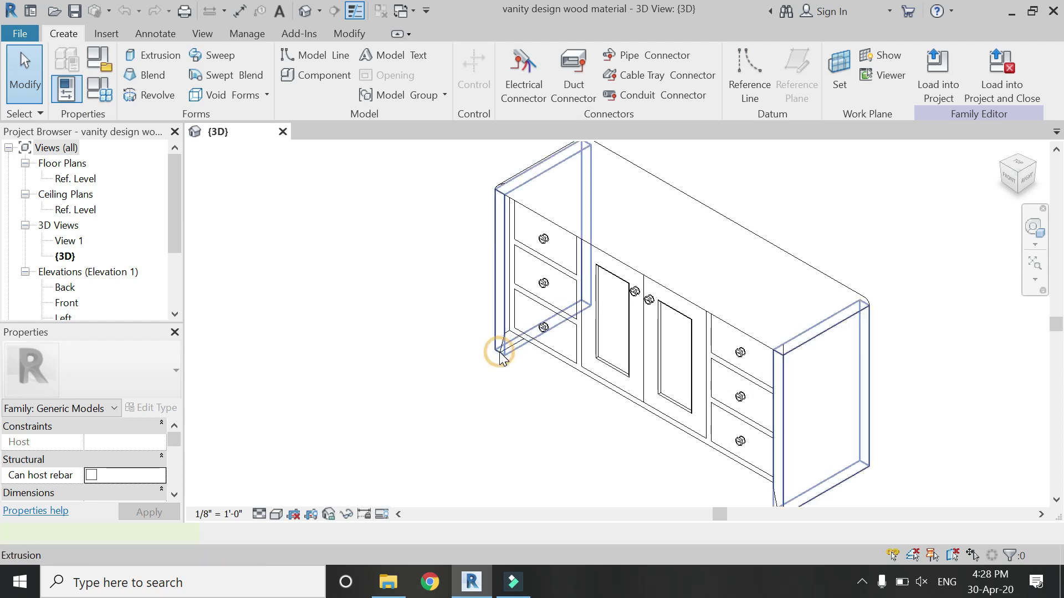
{"action": "left_click", "coordinate": [784, 449]}
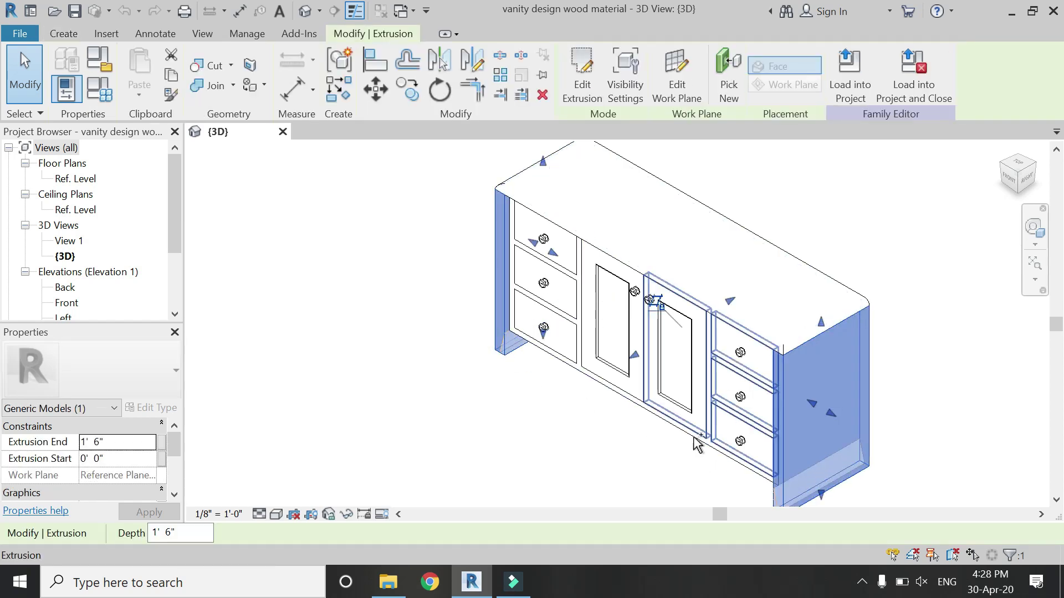
{"action": "scroll", "coordinate": [696, 443], "scroll_direction": "up", "scroll_amount": 3}
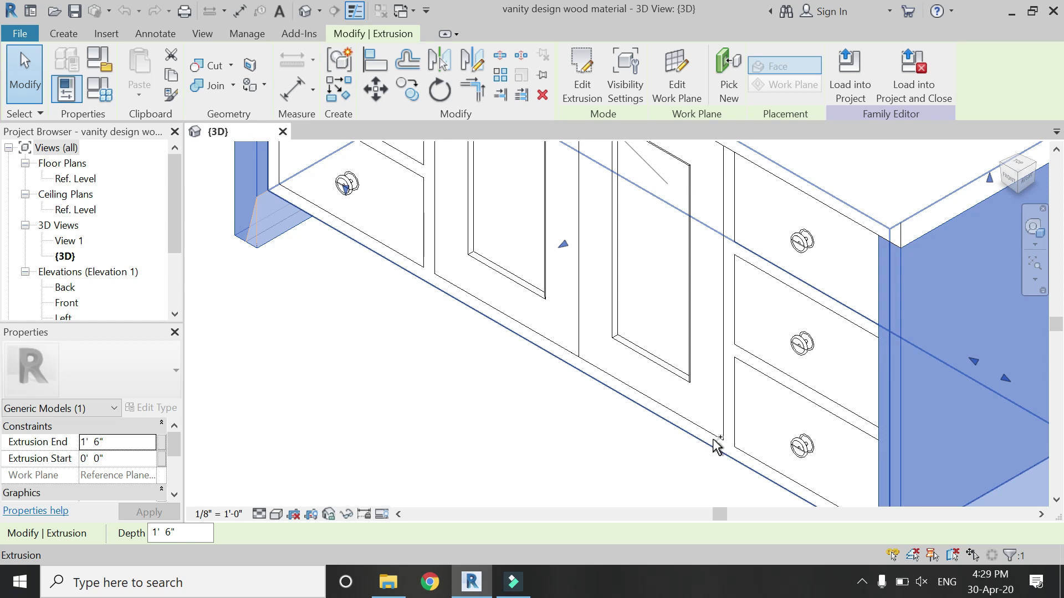
{"action": "left_click", "coordinate": [714, 442], "text": "ctrl"}
- Add another front piece plus the right door panel and frame to the selection
{"action": "scroll", "coordinate": [713, 441], "scroll_direction": "down", "scroll_amount": 3}
{"action": "scroll", "coordinate": [705, 463], "scroll_direction": "down", "scroll_amount": 2}
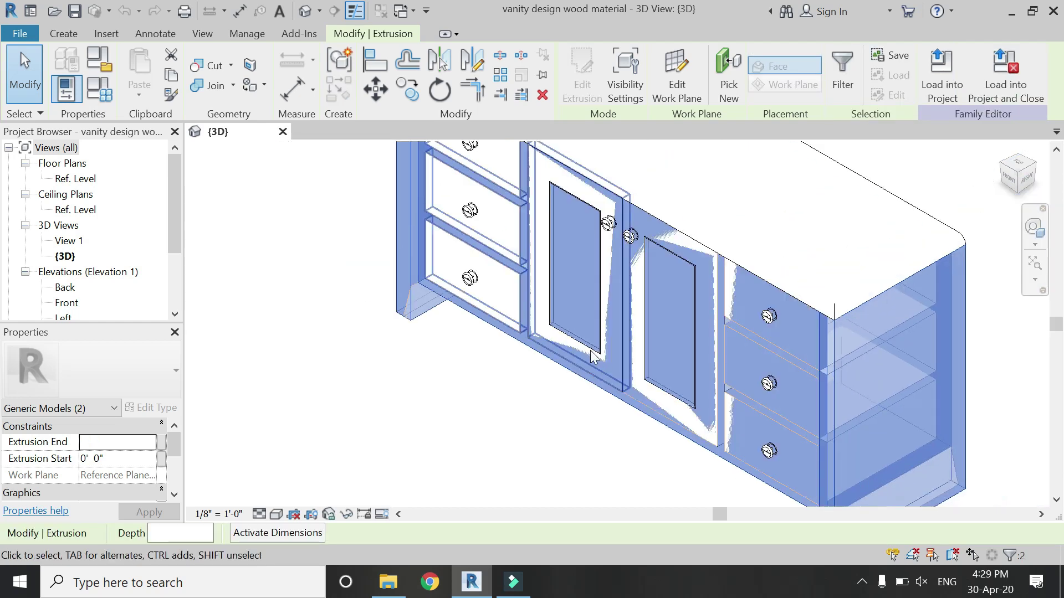
{"action": "scroll", "coordinate": [505, 225], "scroll_direction": "up", "scroll_amount": 2}
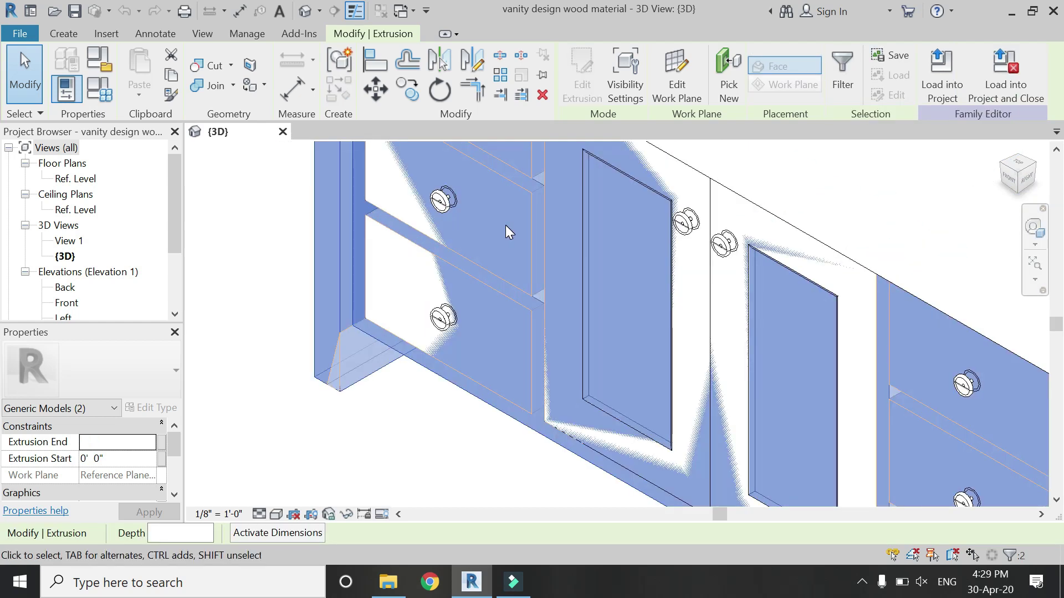
{"action": "left_click", "coordinate": [520, 303], "text": "ctrl"}
{"action": "scroll", "coordinate": [648, 443], "scroll_direction": "down", "scroll_amount": 3}
{"action": "scroll", "coordinate": [663, 437], "scroll_direction": "up", "scroll_amount": 3}
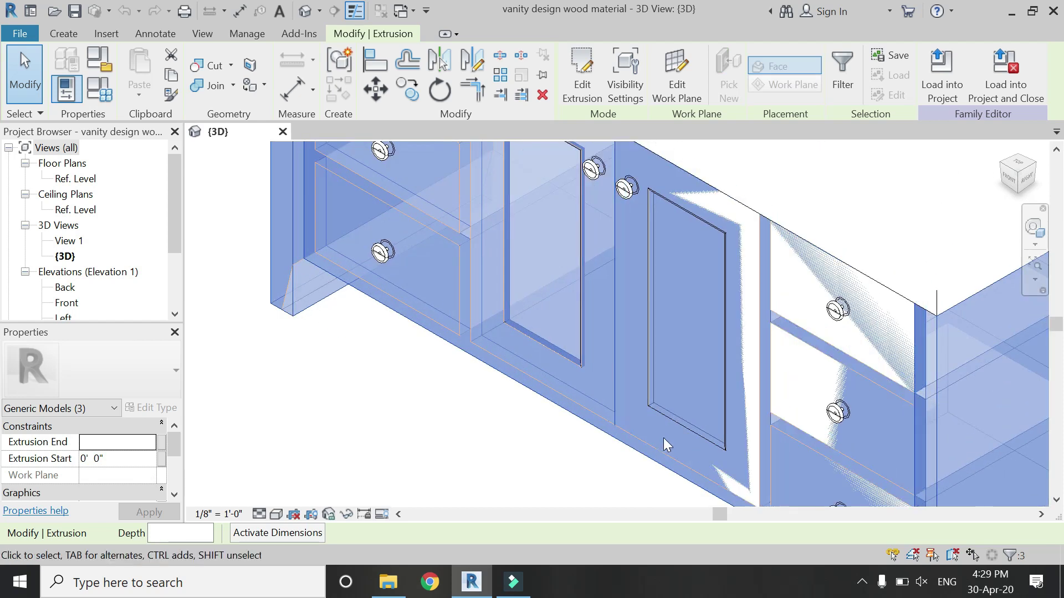
{"action": "left_click", "coordinate": [671, 422], "text": "ctrl"}
{"action": "left_click", "coordinate": [671, 421], "text": "ctrl"}
{"action": "scroll", "coordinate": [345, 316], "scroll_direction": "down", "scroll_amount": 2}
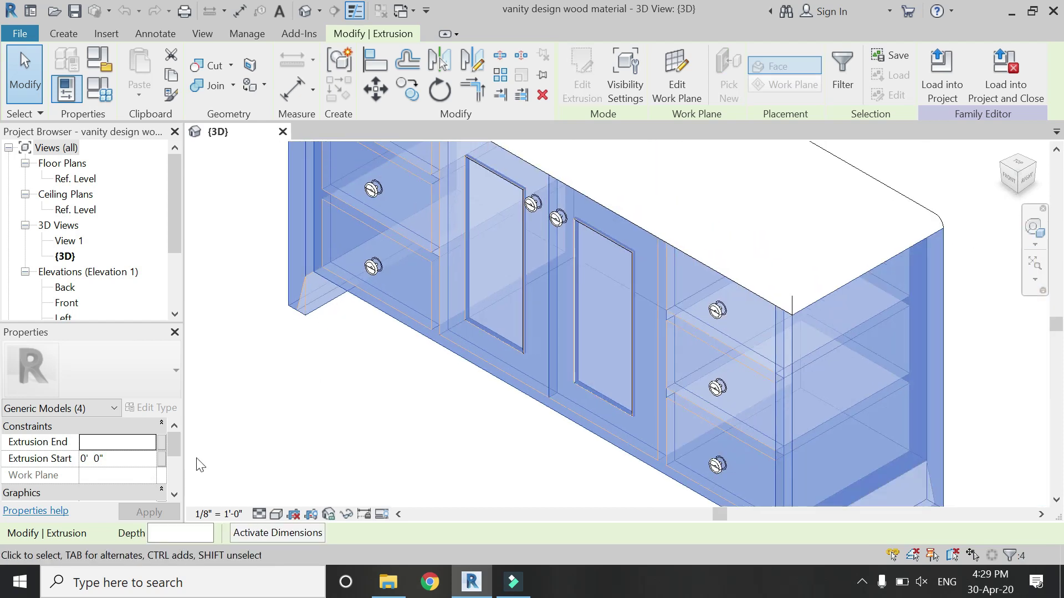
{"action": "scroll", "coordinate": [130, 471], "scroll_direction": "down", "scroll_amount": 3}
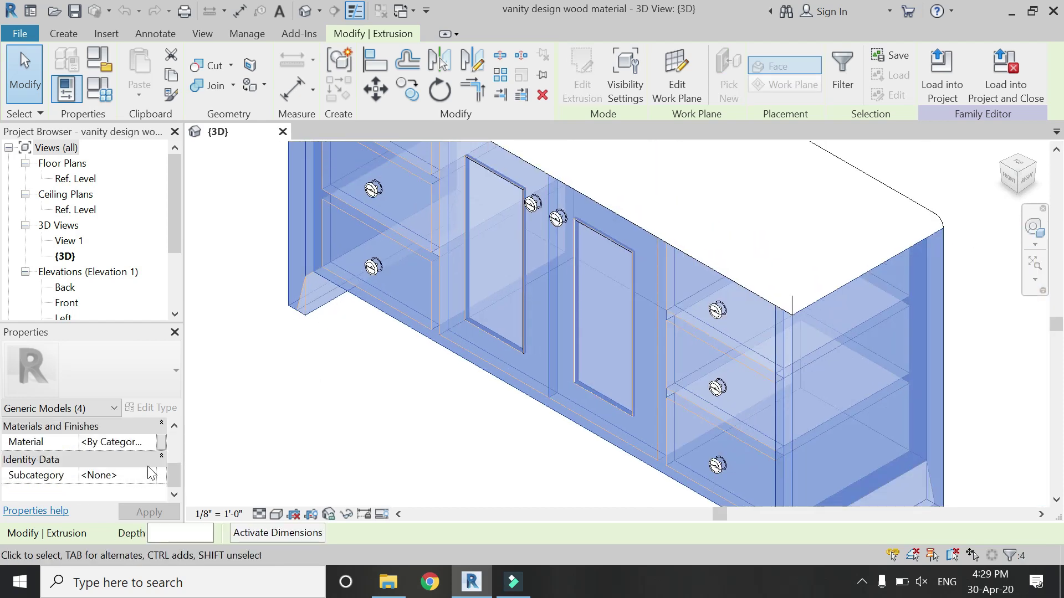
- Link the selected pieces' Material to a new family parameter named 'wood horizontal grain'
{"action": "left_click", "coordinate": [161, 442]}
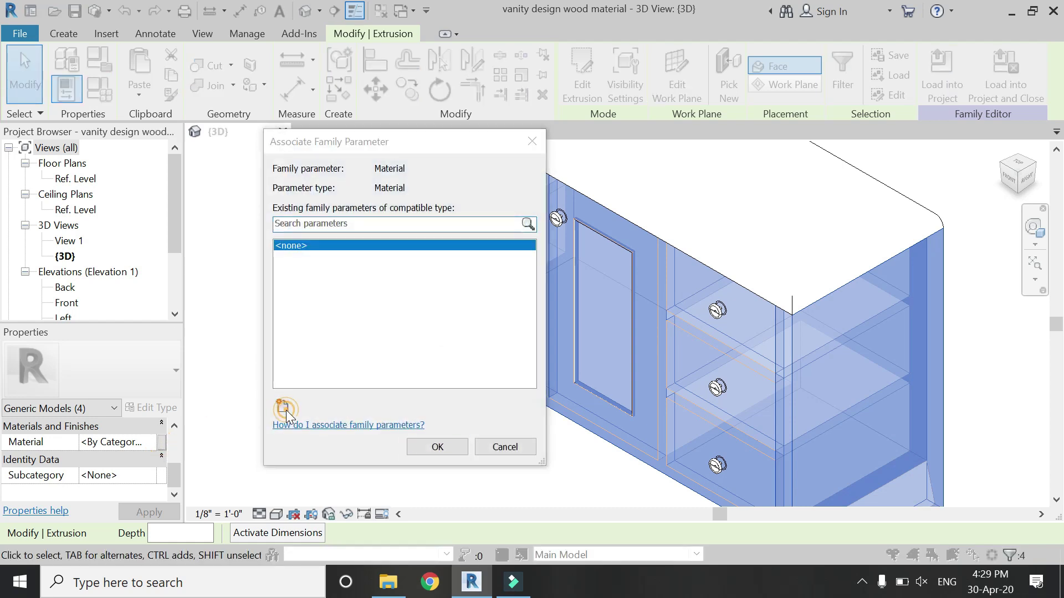
{"action": "left_click", "coordinate": [287, 411]}
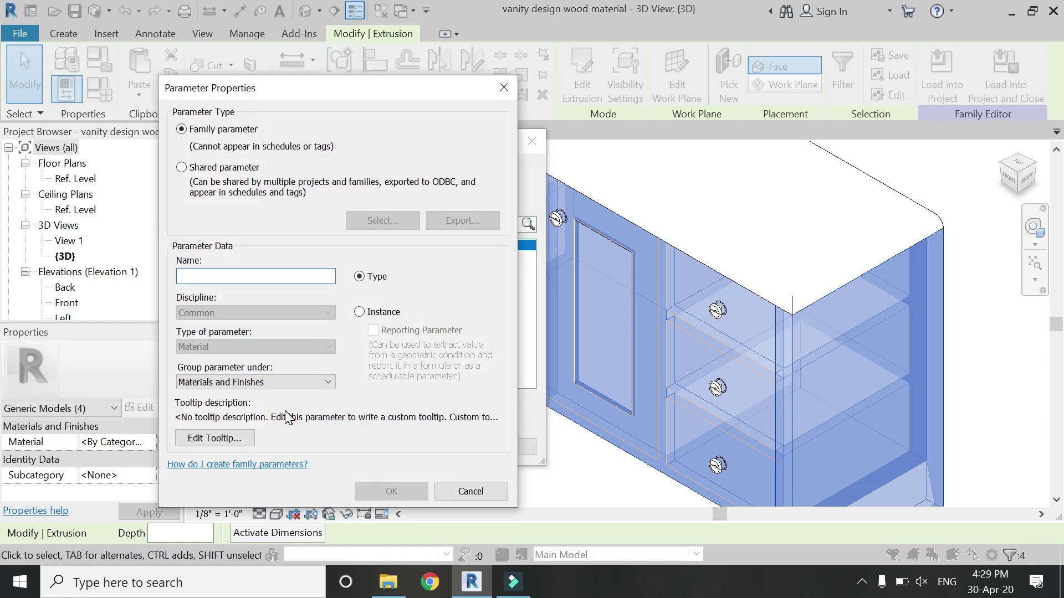
{"action": "type", "text": "wood ho"}
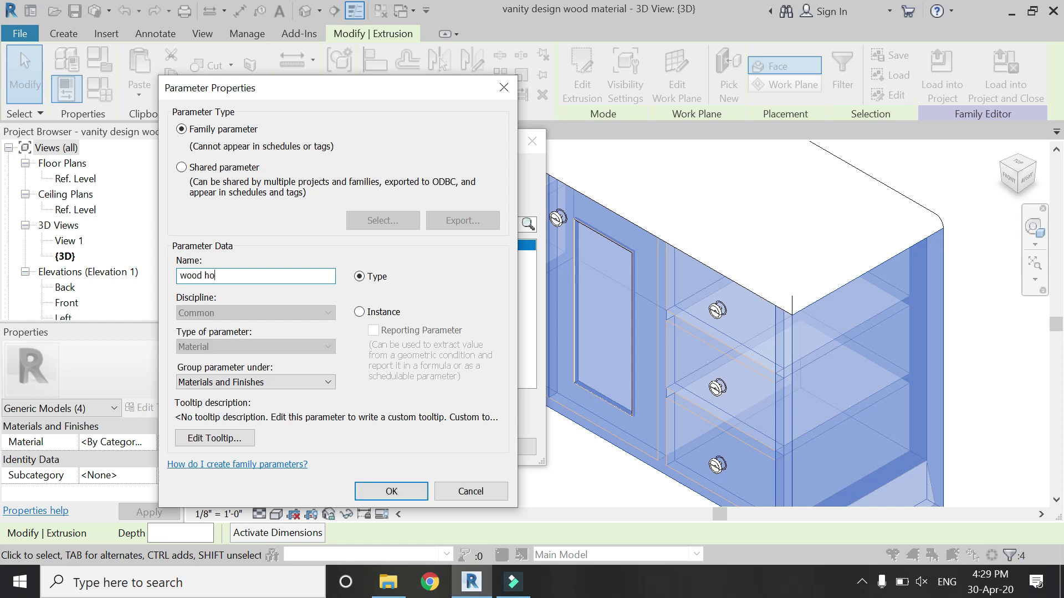
{"action": "type", "text": "rizontal grain"}
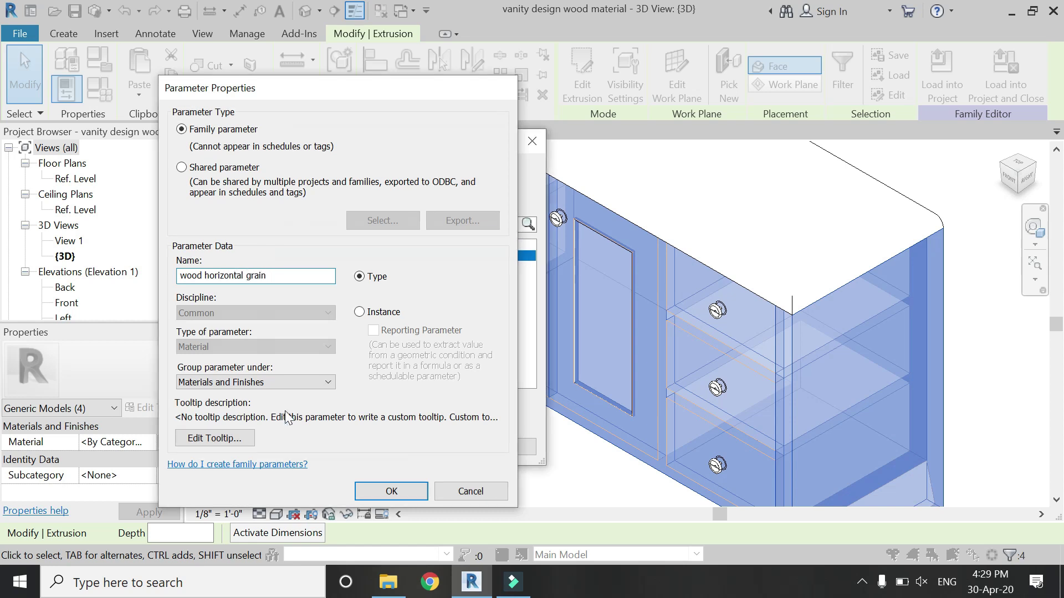
{"action": "key", "text": "Return"}
{"action": "left_click", "coordinate": [437, 446]}
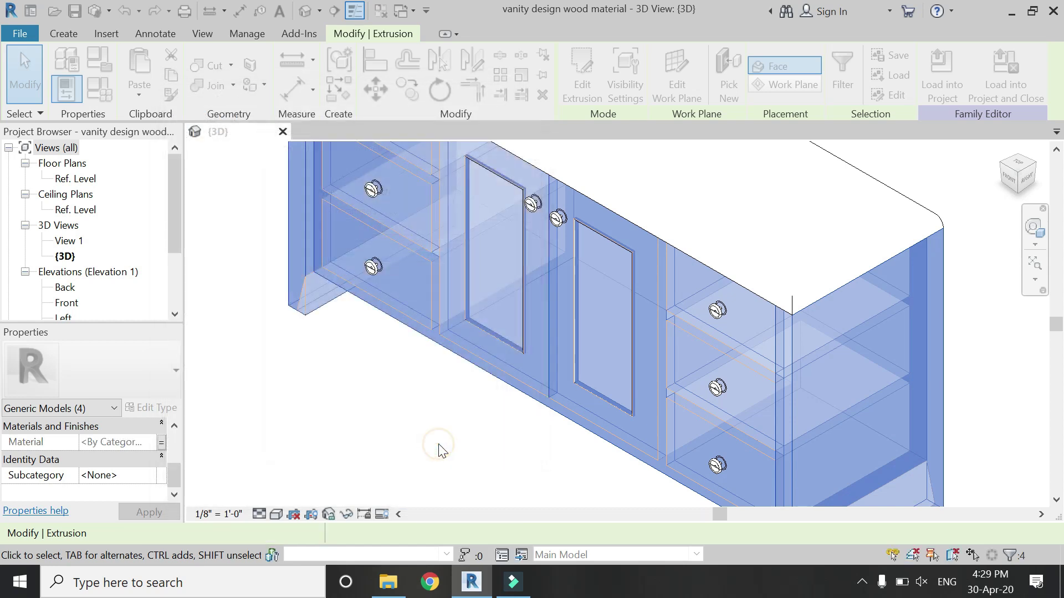
- Clear the front-piece selection and bring up the Family Types dialog
{"action": "left_click", "coordinate": [451, 459]}
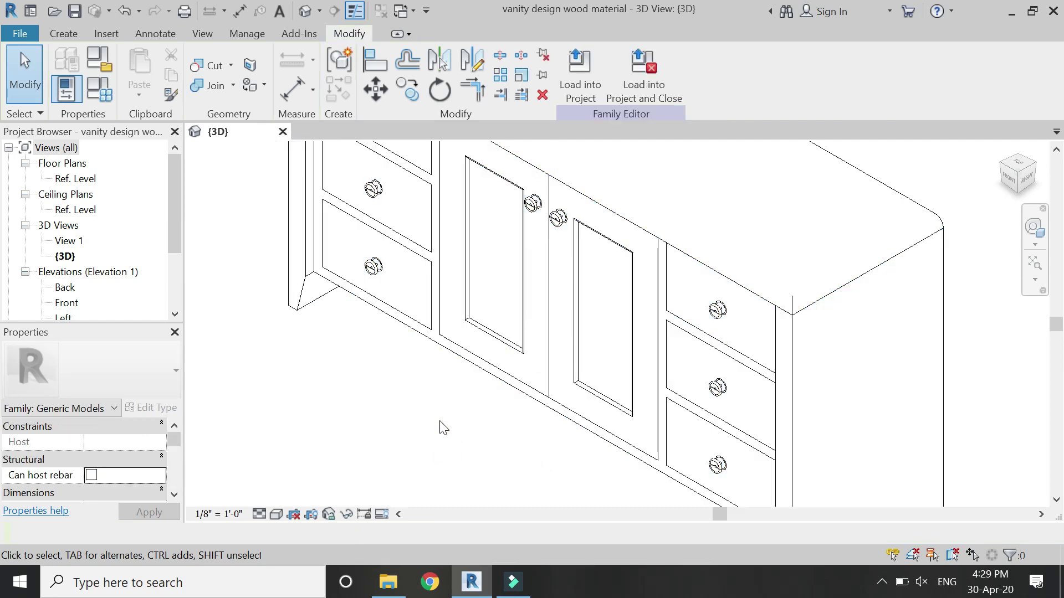
{"action": "scroll", "coordinate": [481, 393], "scroll_direction": "down", "scroll_amount": 1}
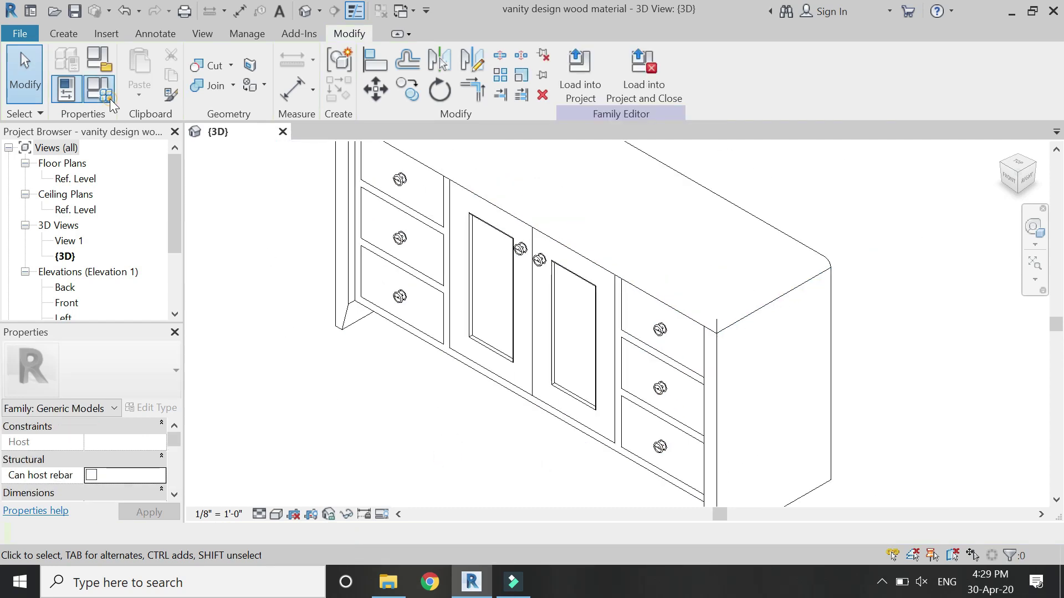
{"action": "left_click", "coordinate": [67, 89]}
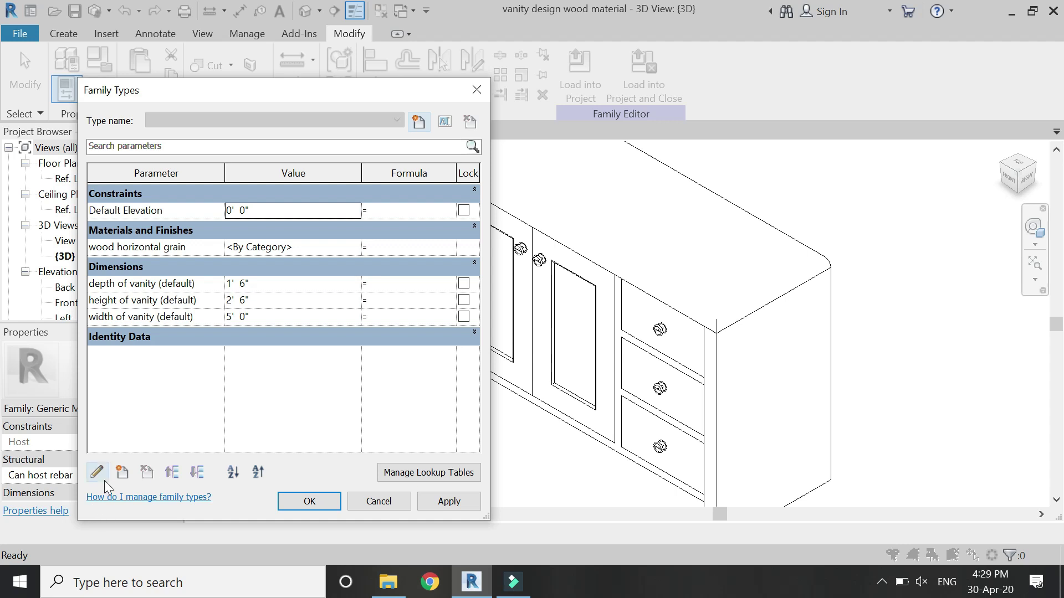
- Add a Material-type parameter 'wood vertical grain' and browse materials for its value
{"action": "left_click", "coordinate": [122, 472]}
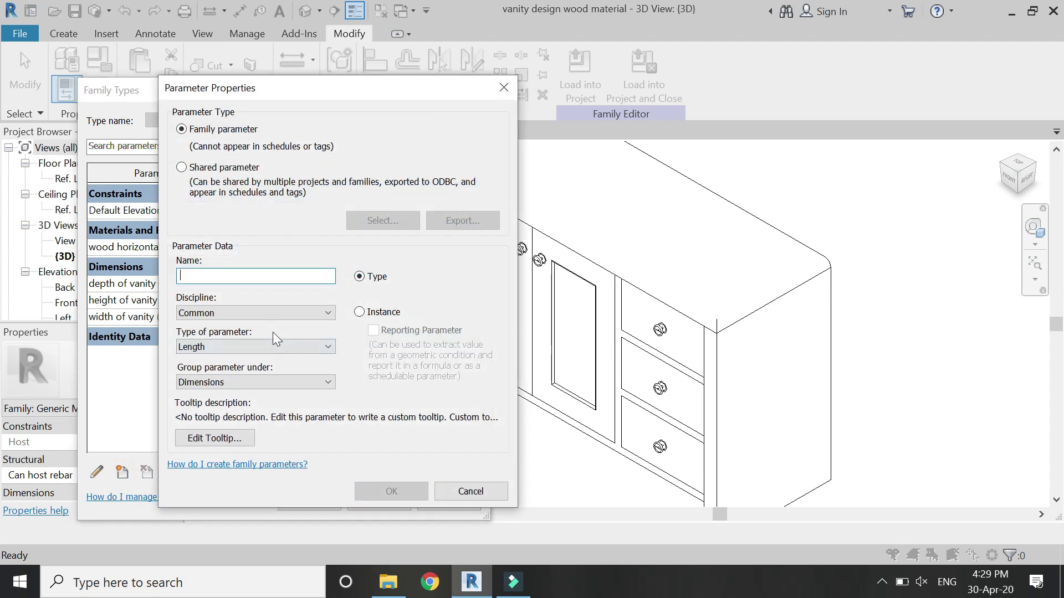
{"action": "type", "text": "wood "}
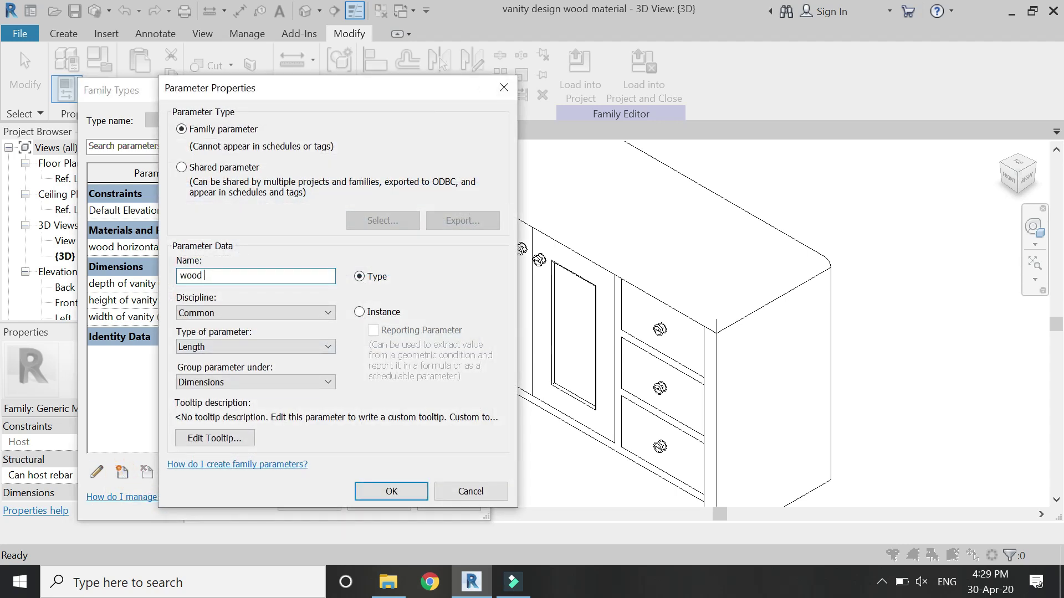
{"action": "type", "text": "vertical grain"}
{"action": "left_click", "coordinate": [281, 349]}
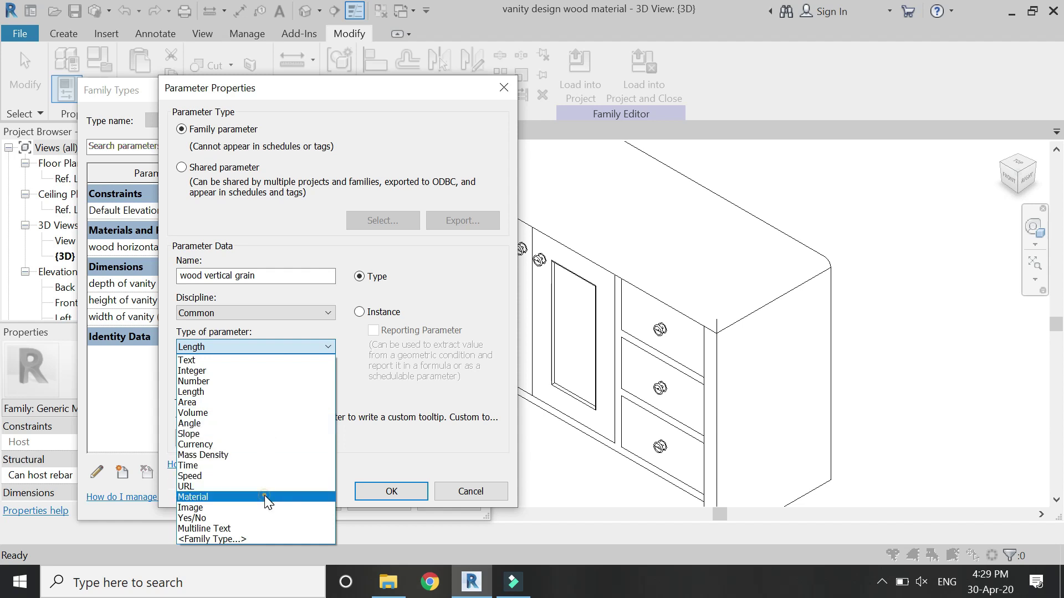
{"action": "left_click", "coordinate": [261, 497]}
{"action": "left_click", "coordinate": [387, 491]}
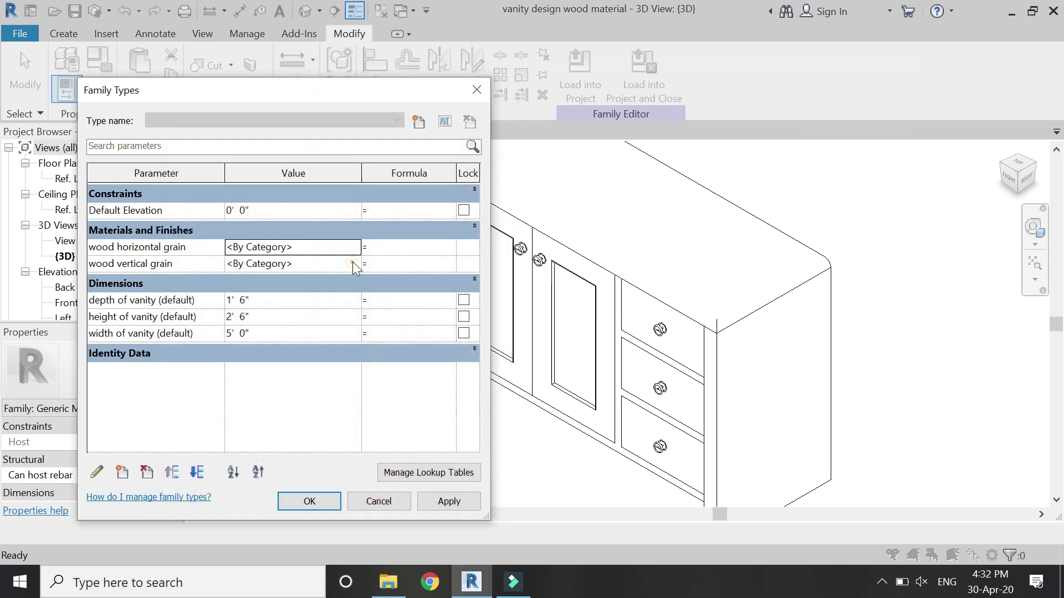
{"action": "left_click", "coordinate": [333, 263]}
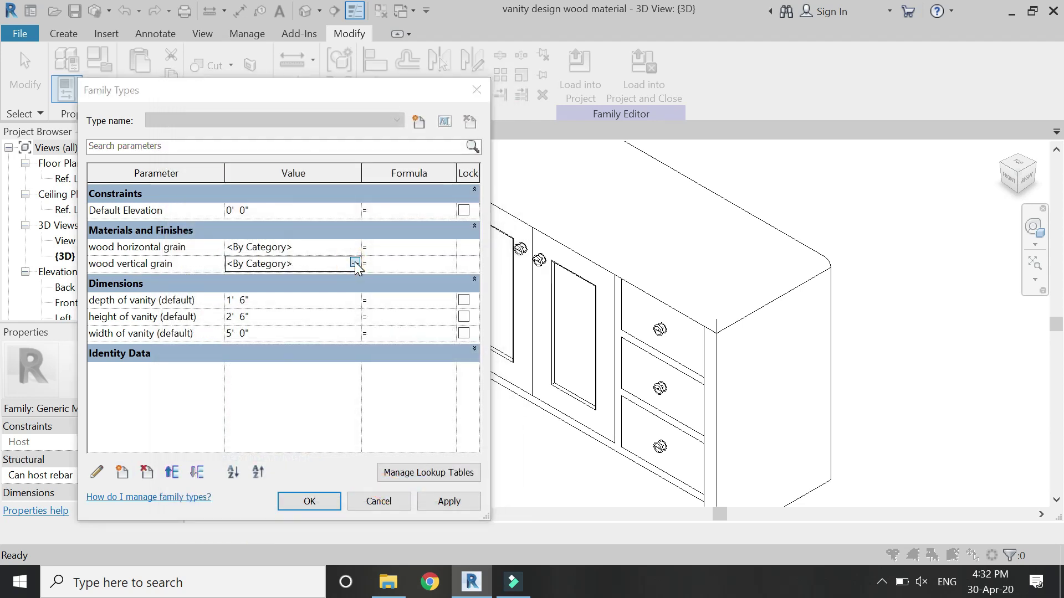
{"action": "left_click", "coordinate": [355, 263]}
- Search 'mah' and add the library Mahogany material to the project, checking its texture
{"action": "left_click", "coordinate": [412, 83]}
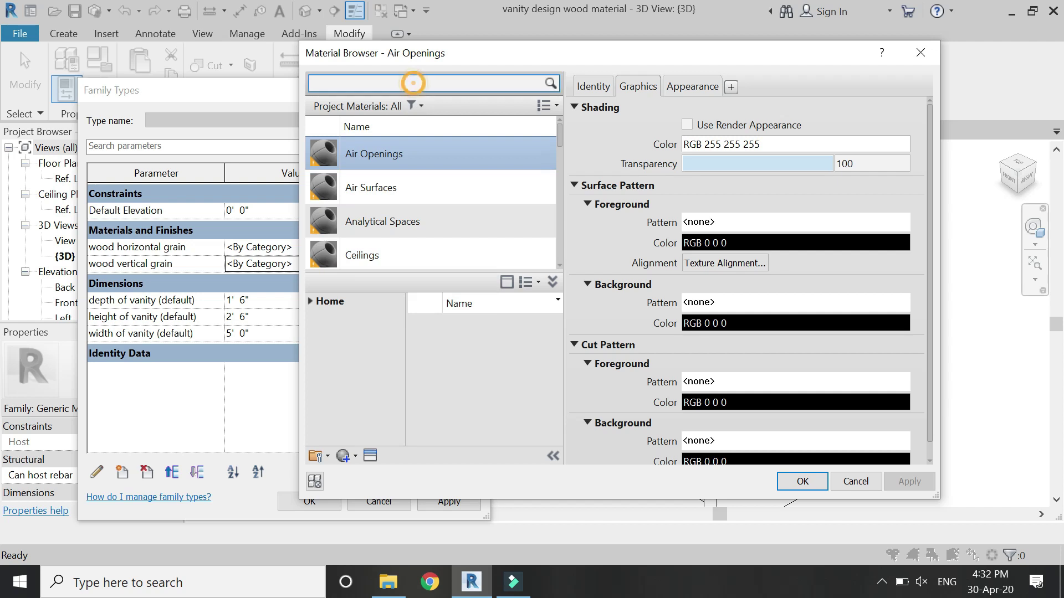
{"action": "type", "text": "ma"}
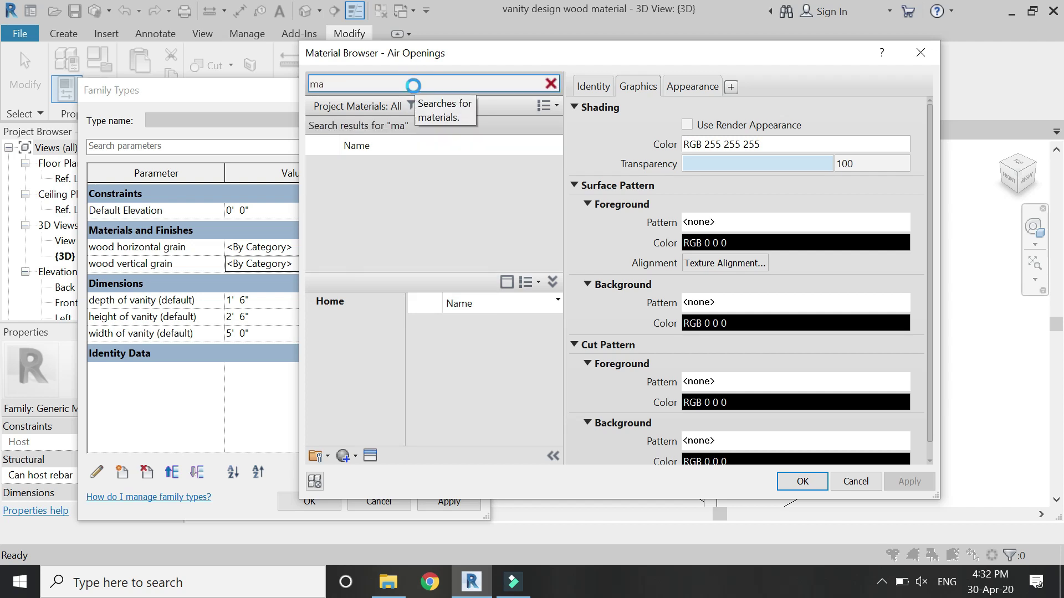
{"action": "type", "text": "h"}
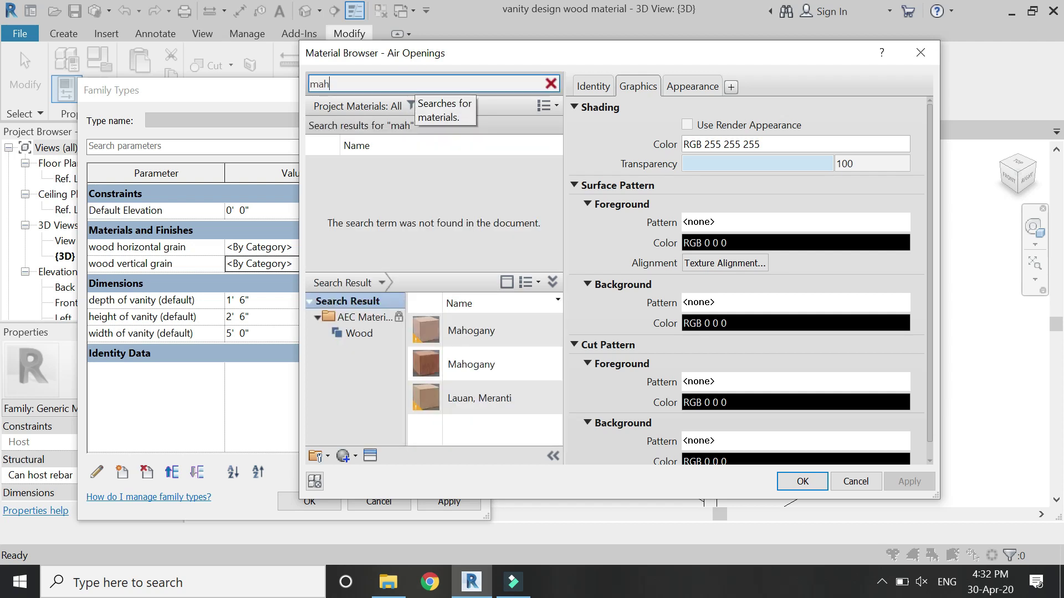
{"action": "left_click", "coordinate": [490, 367]}
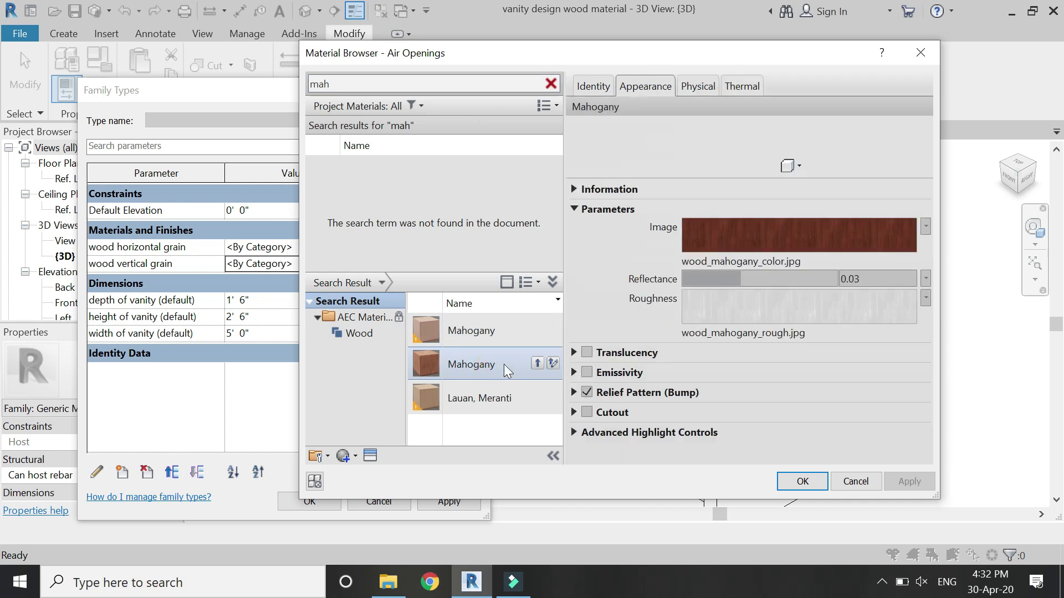
{"action": "left_click", "coordinate": [537, 363]}
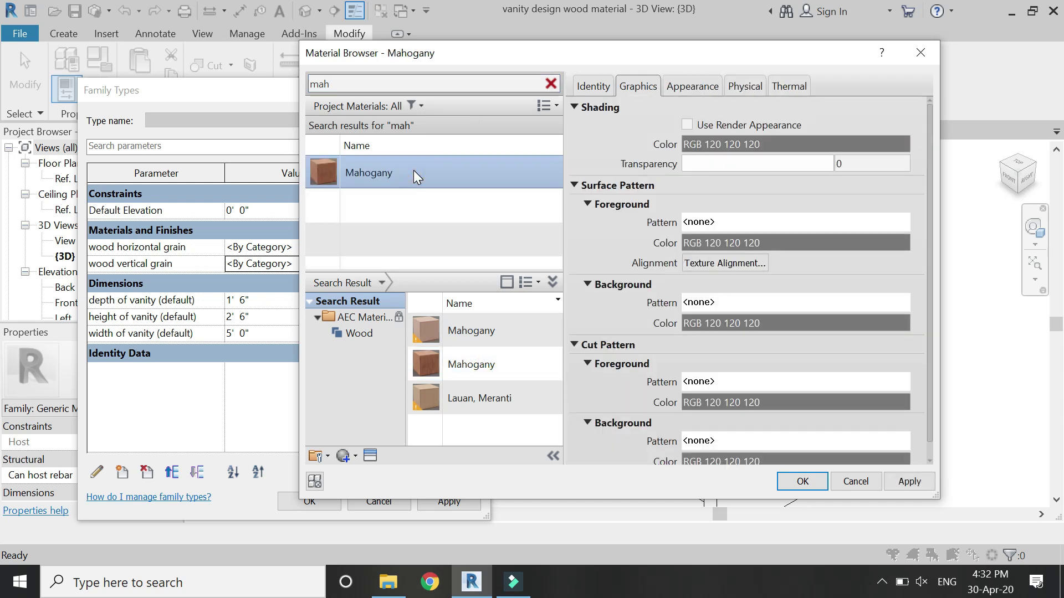
{"action": "left_click", "coordinate": [710, 85]}
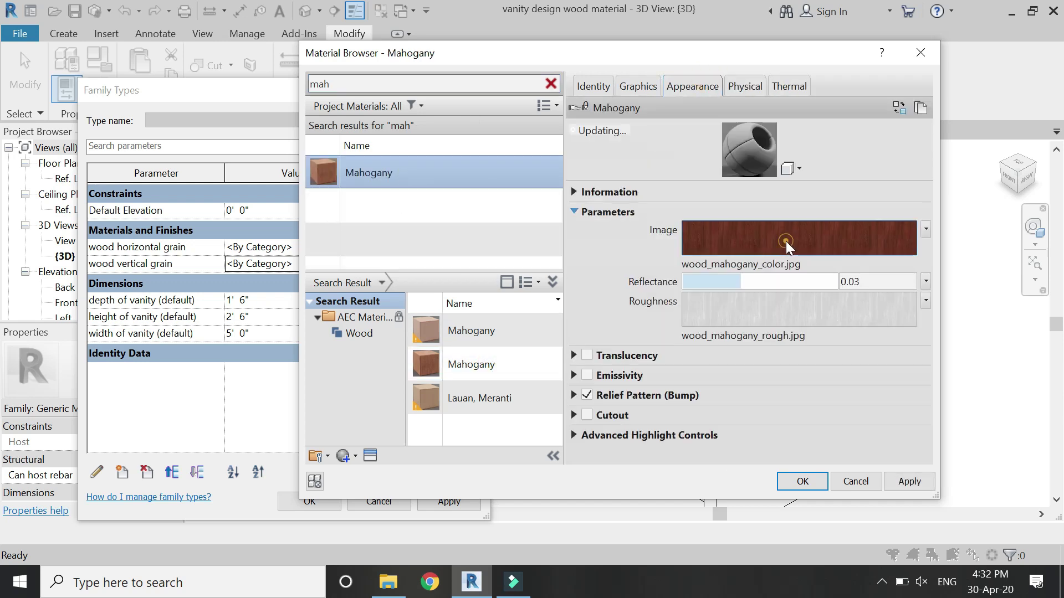
{"action": "left_click", "coordinate": [785, 241]}
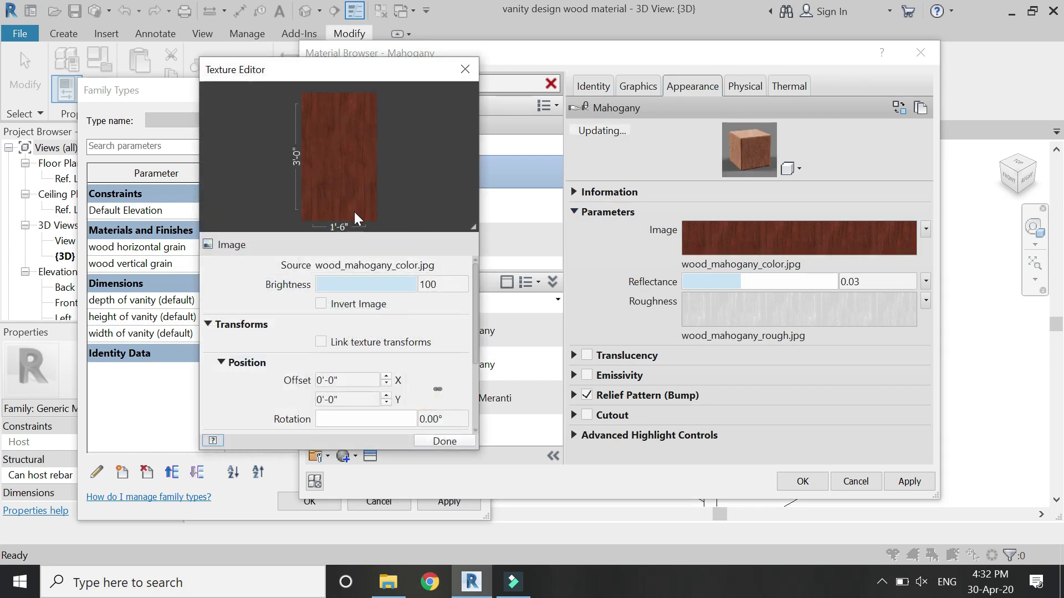
{"action": "left_click", "coordinate": [448, 442]}
- Rename the Mahogany material to 'Mahogany (Vertical Grain)'
{"action": "right_click", "coordinate": [406, 173]}
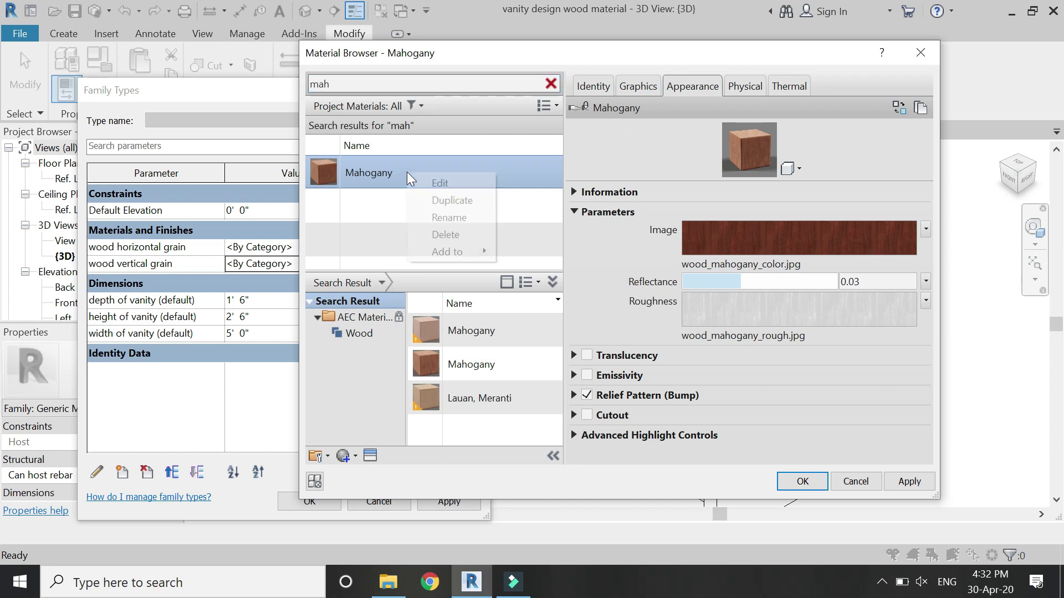
{"action": "left_click", "coordinate": [423, 211]}
{"action": "left_click", "coordinate": [410, 179]}
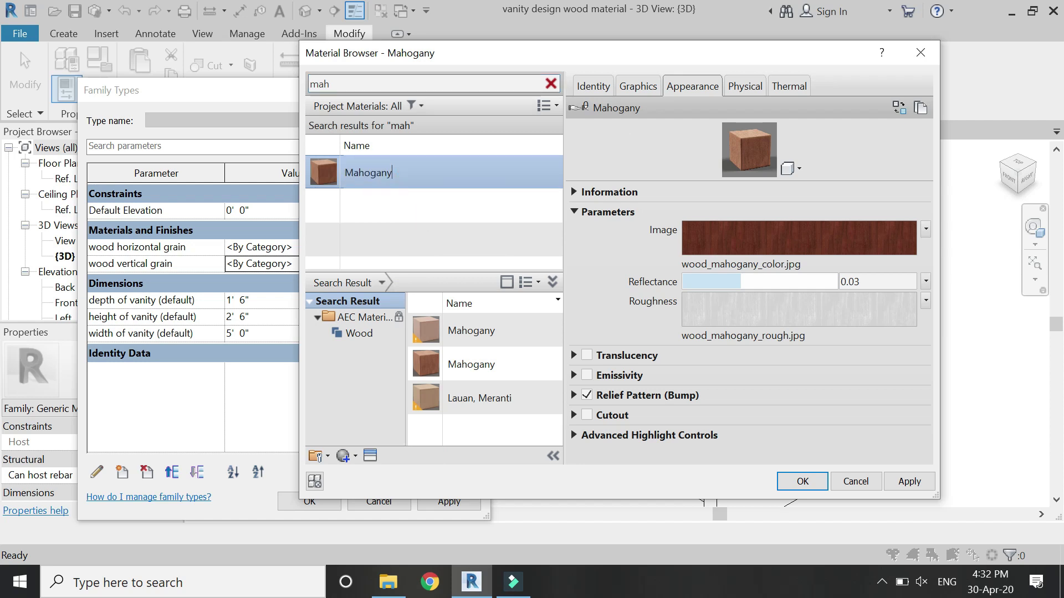
{"action": "type", "text": "(Vertical Grain)"}
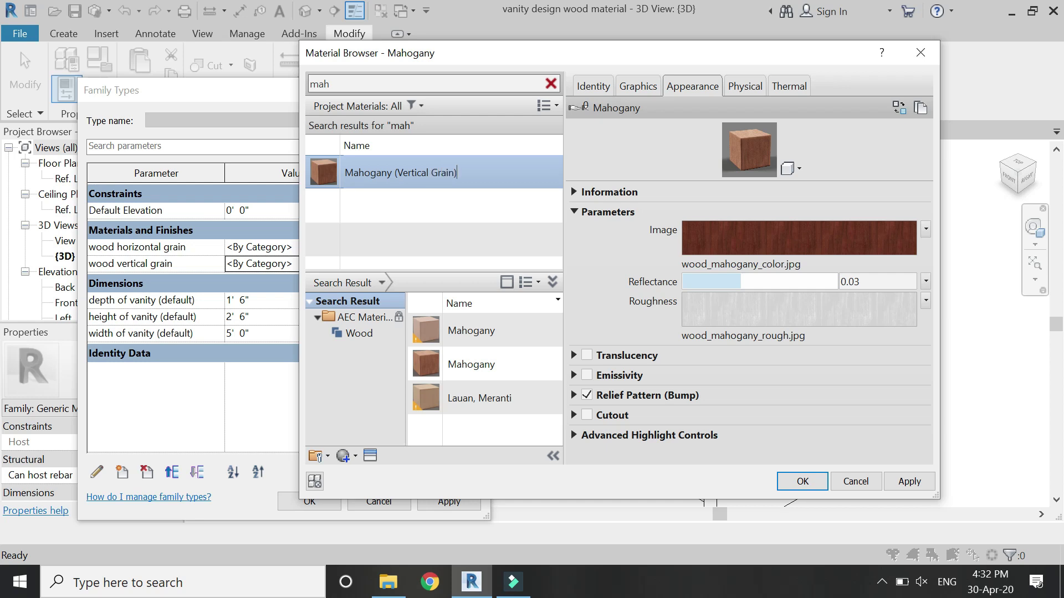
{"action": "key", "text": "Return"}
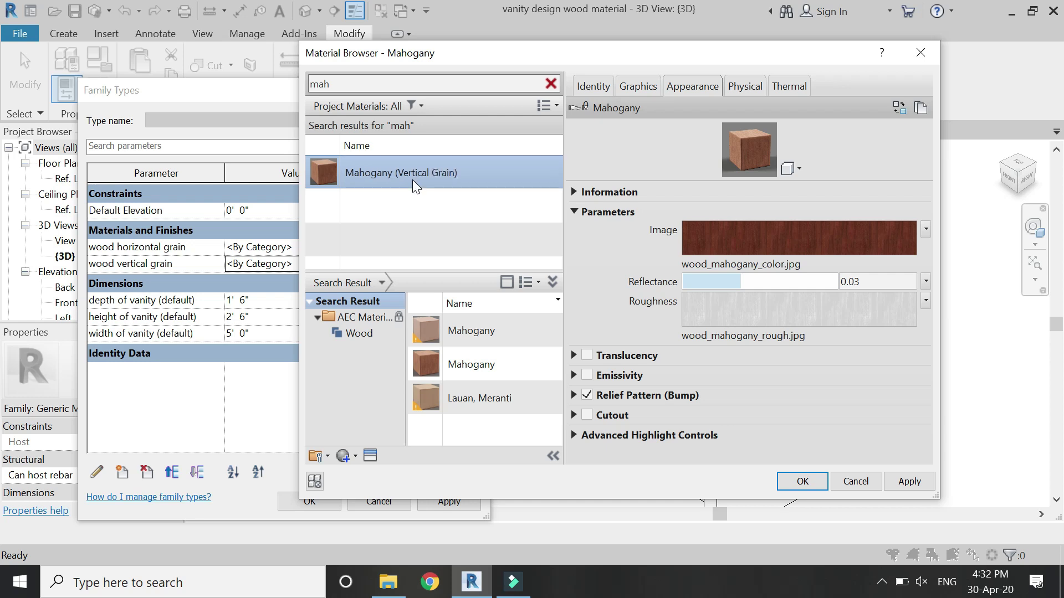
- Duplicate it as 'Mahogany (Horizontal Grain)' with its own duplicated appearance asset
{"action": "right_click", "coordinate": [477, 168]}
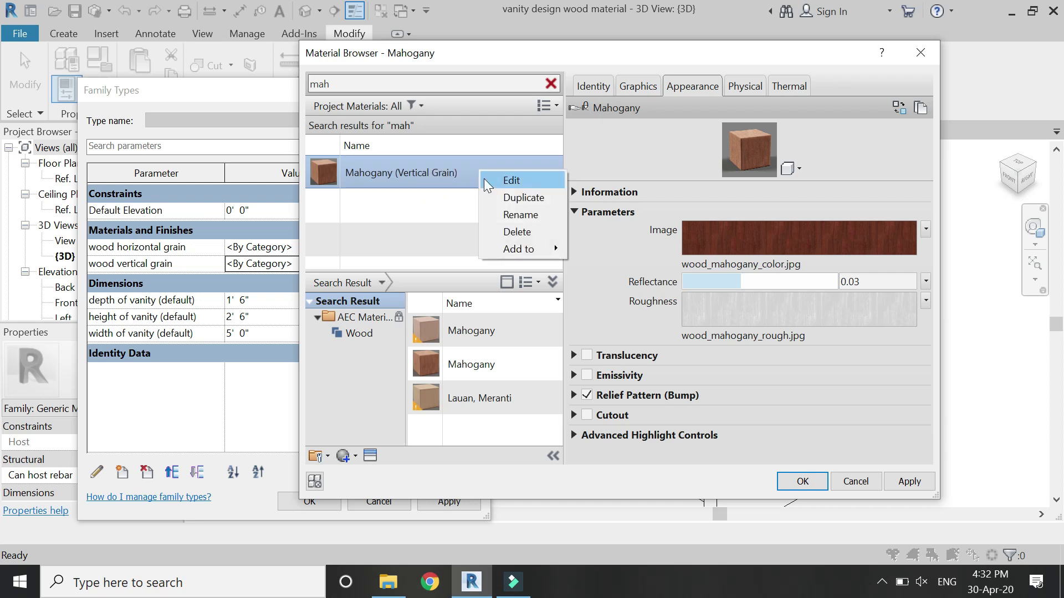
{"action": "left_click", "coordinate": [494, 196]}
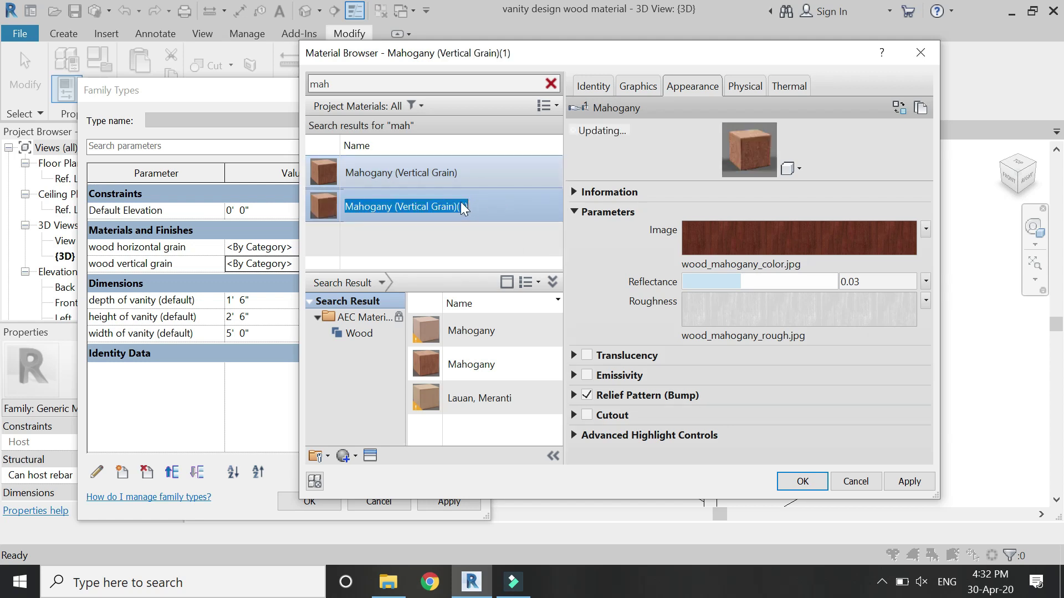
{"action": "left_click", "coordinate": [461, 203]}
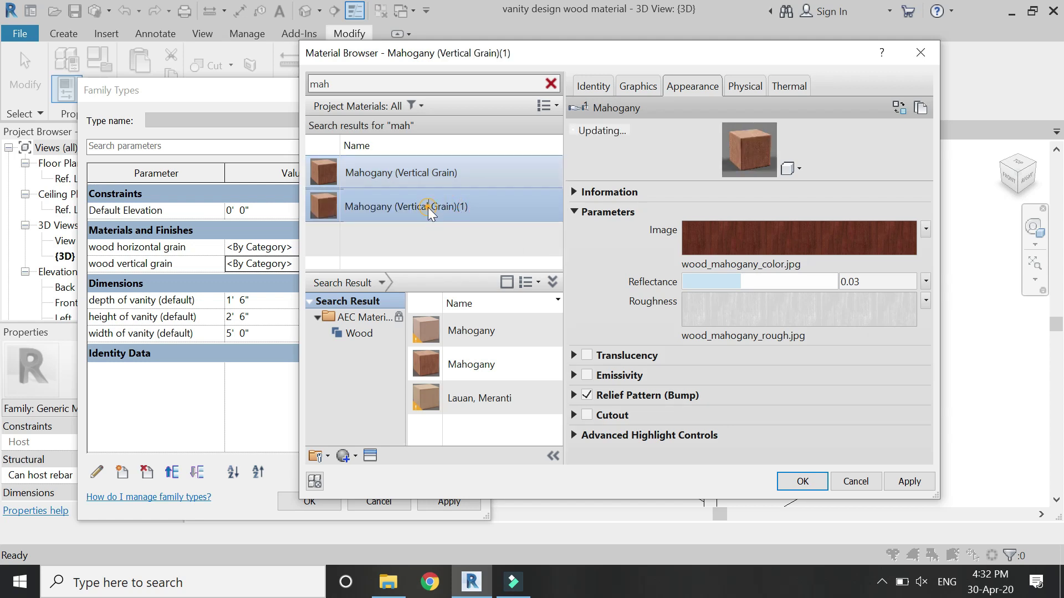
{"action": "key", "text": "BackSpace"}
{"action": "key", "text": "BackSpace"}
{"action": "key", "text": "BackSpace"}
{"action": "key", "text": "BackSpace"}
{"action": "type", "text": "Ho"}
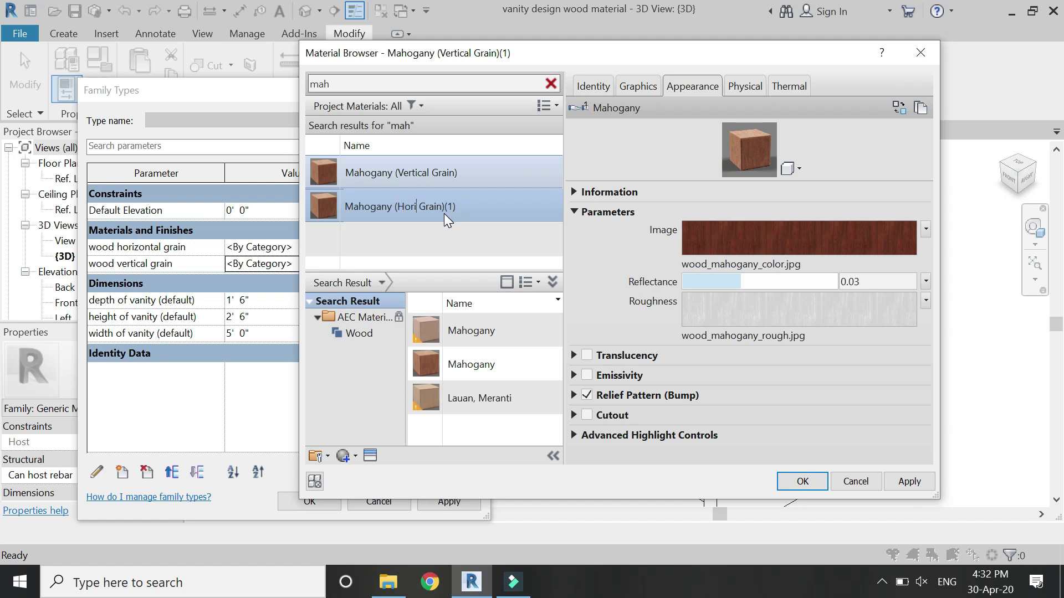
{"action": "type", "text": "rizontal"}
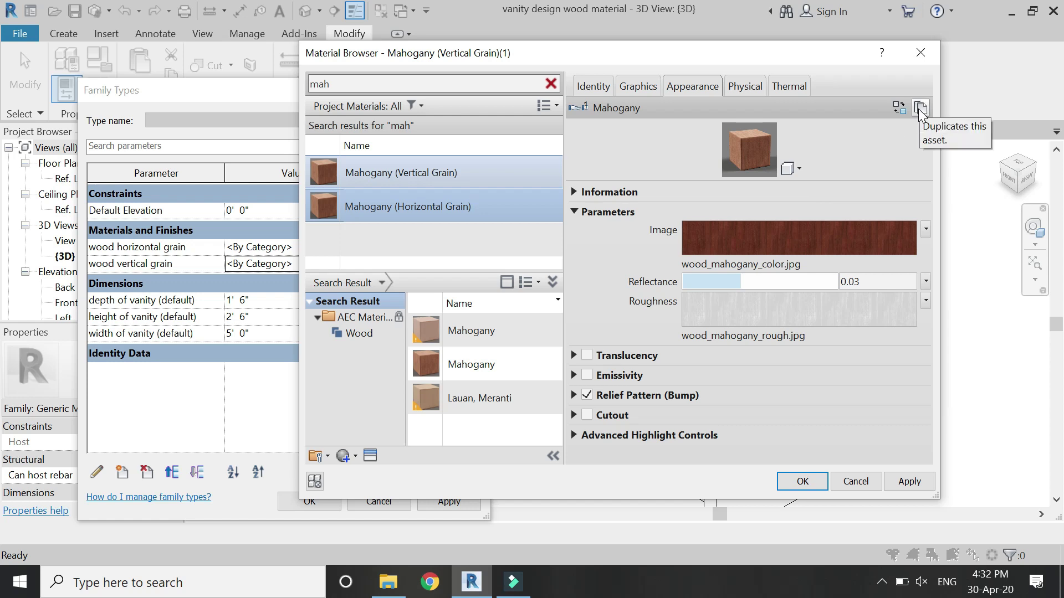
{"action": "key", "text": "Return"}
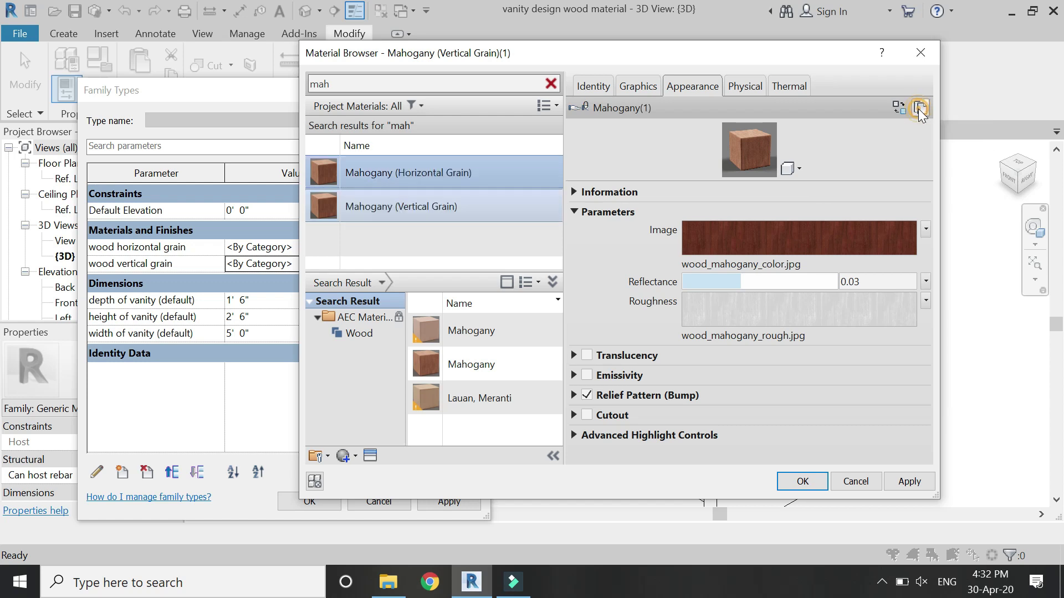
{"action": "left_click", "coordinate": [920, 108]}
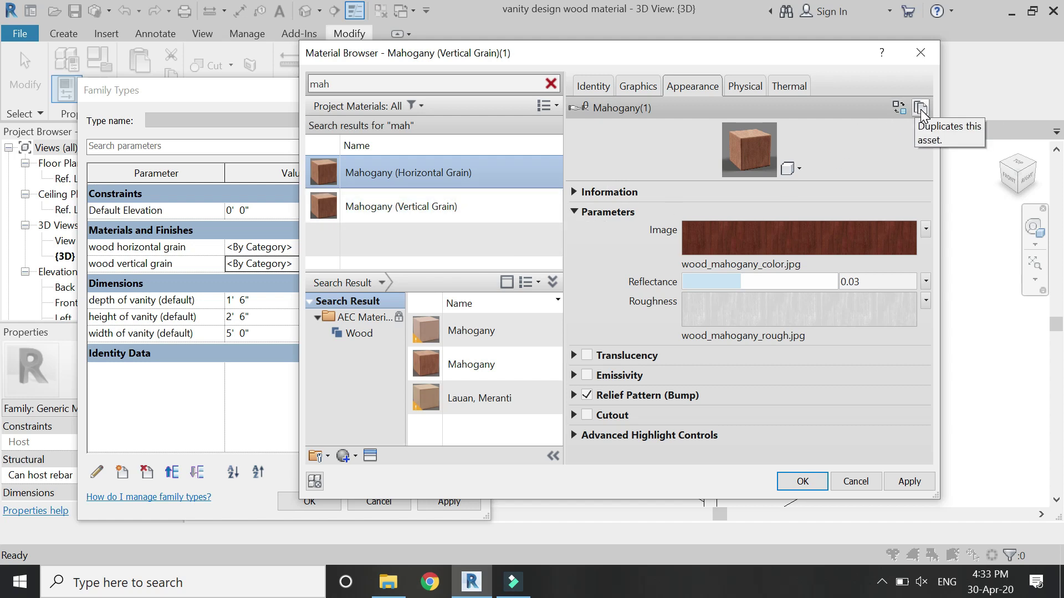
- Set the colour image and roughness textures' rotation to 90°
{"action": "left_click", "coordinate": [825, 237]}
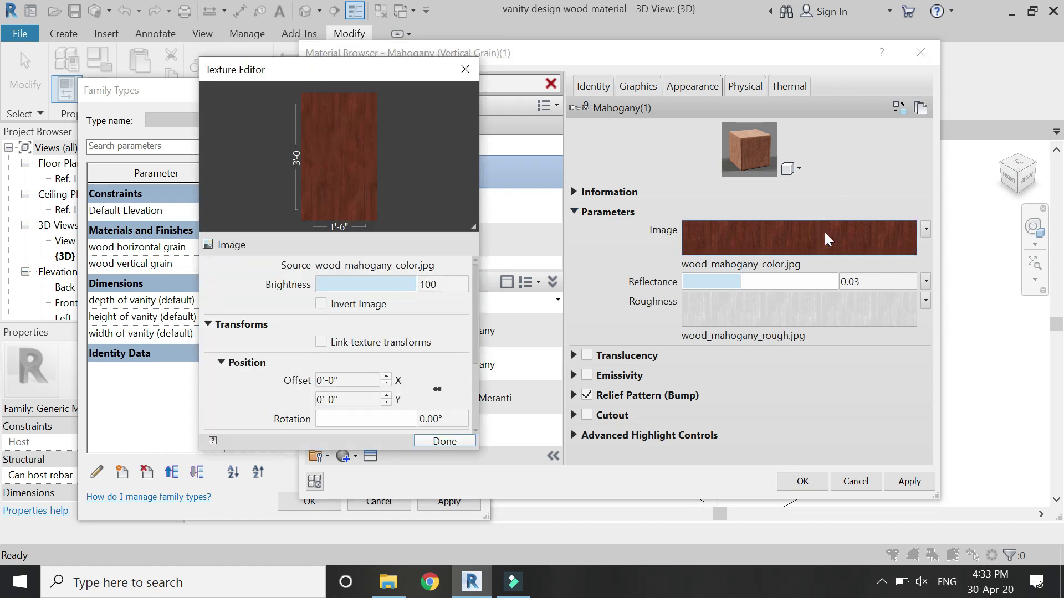
{"action": "left_click", "coordinate": [446, 419]}
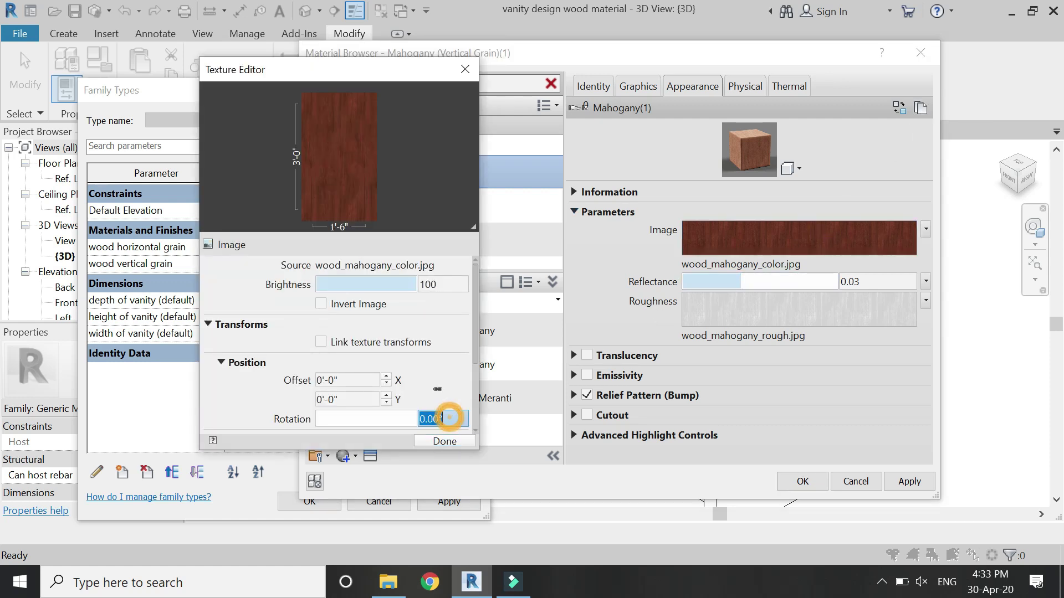
{"action": "type", "text": "90"}
{"action": "key", "text": "Return"}
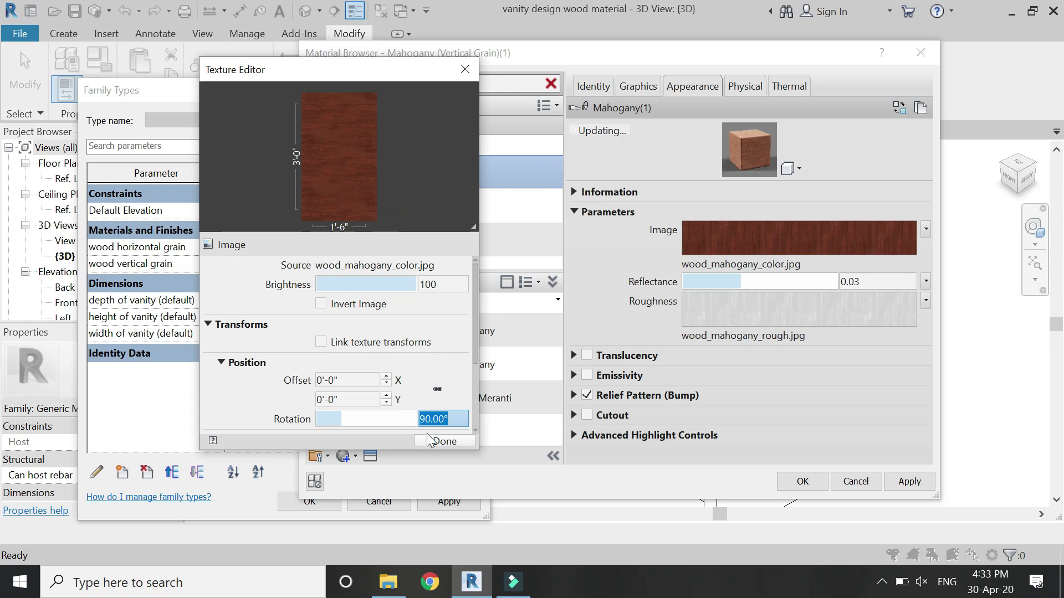
{"action": "left_click", "coordinate": [438, 442]}
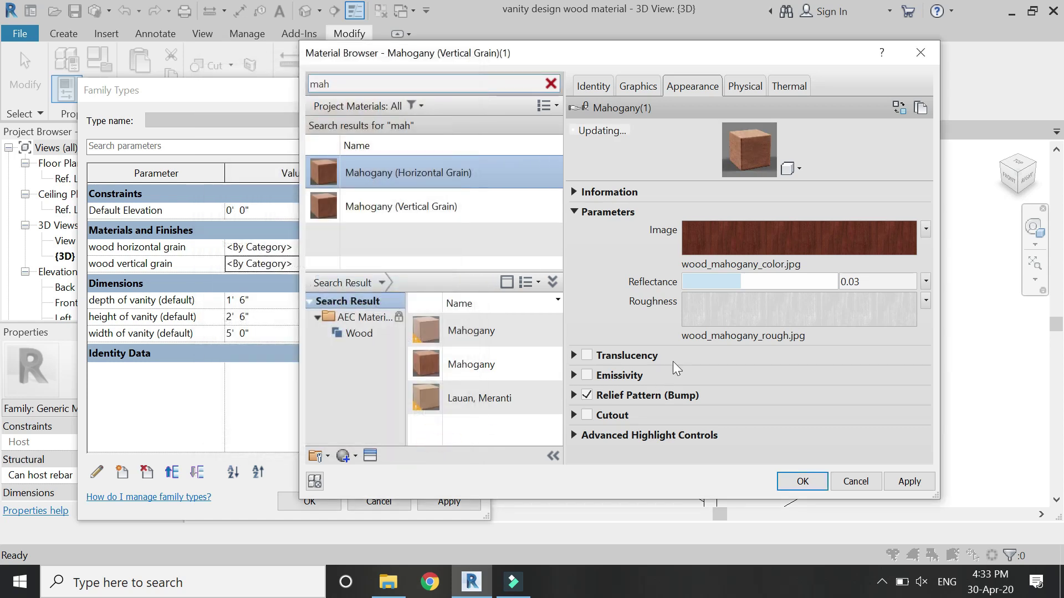
{"action": "left_click", "coordinate": [716, 314]}
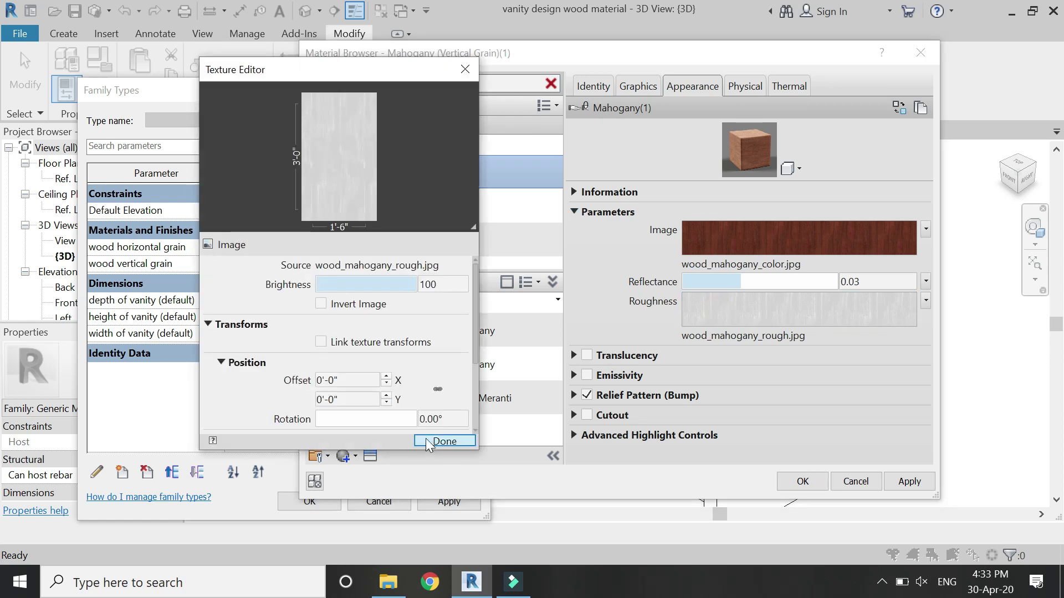
{"action": "left_click", "coordinate": [441, 419]}
{"action": "type", "text": "90"}
{"action": "key", "text": "Return"}
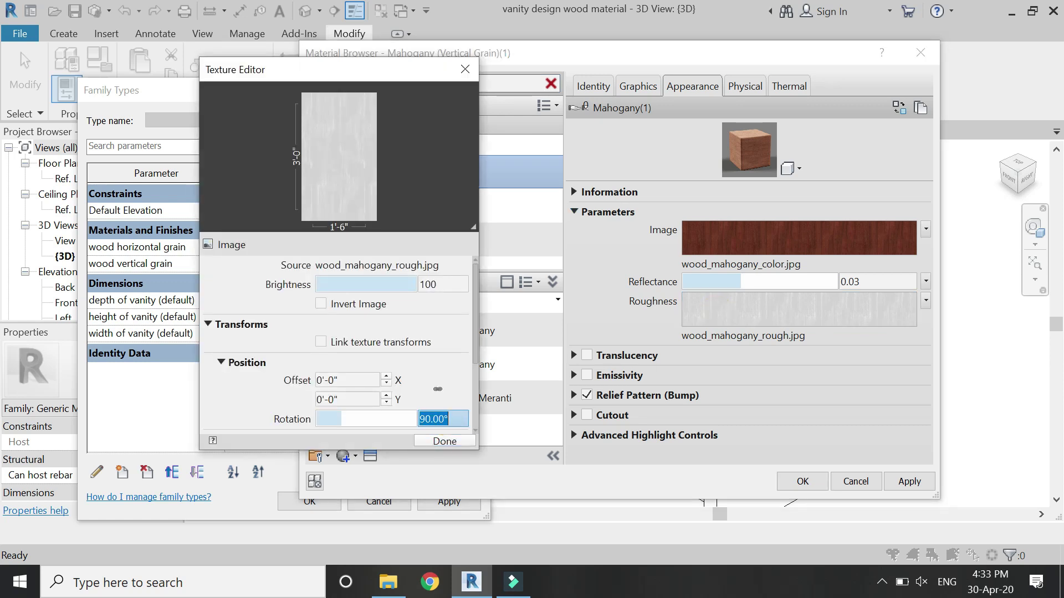
{"action": "left_click", "coordinate": [453, 444]}
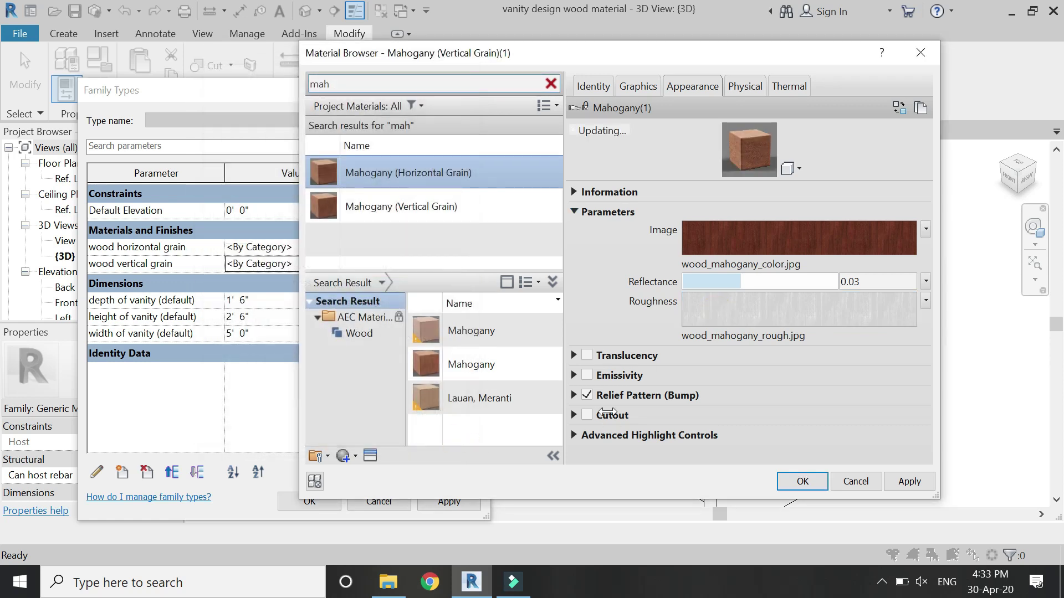
- Rotate the bump texture 90° and assign Mahogany (Vertical Grain) to wood vertical grain
{"action": "left_click", "coordinate": [574, 394]}
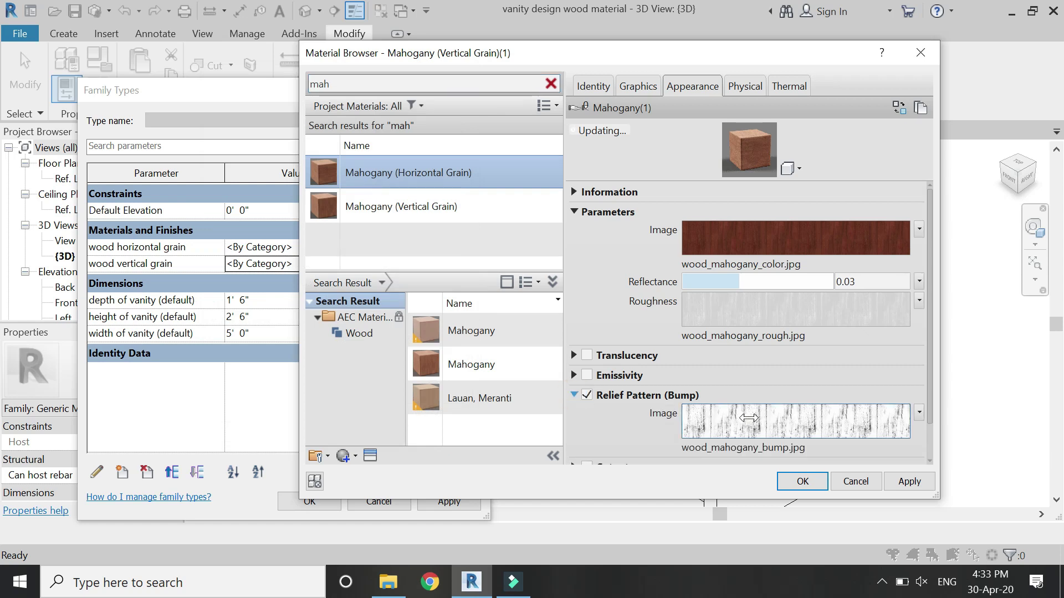
{"action": "left_click", "coordinate": [748, 418]}
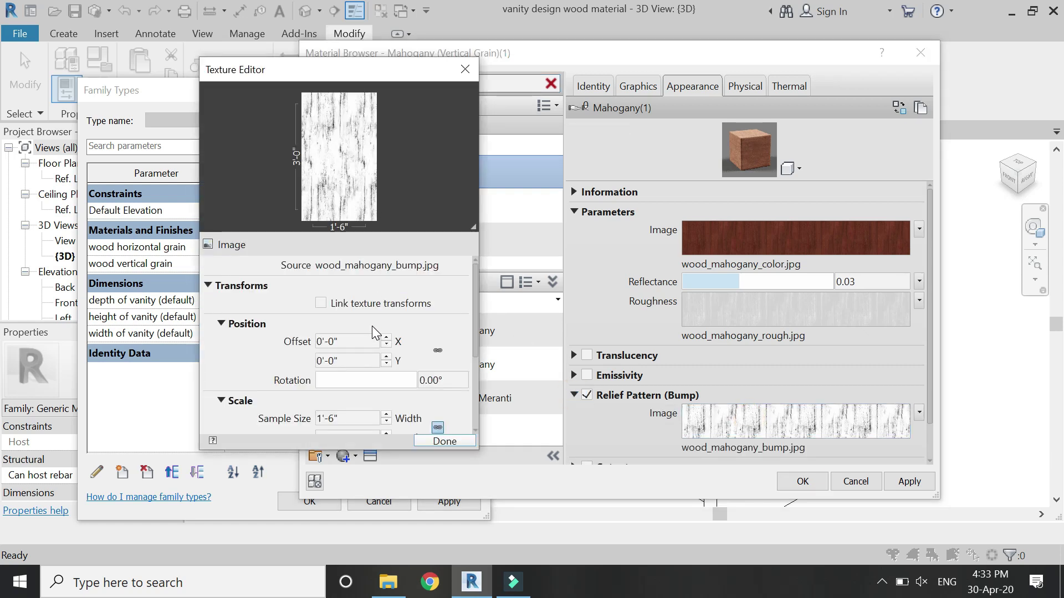
{"action": "left_click", "coordinate": [443, 380]}
{"action": "type", "text": "90"}
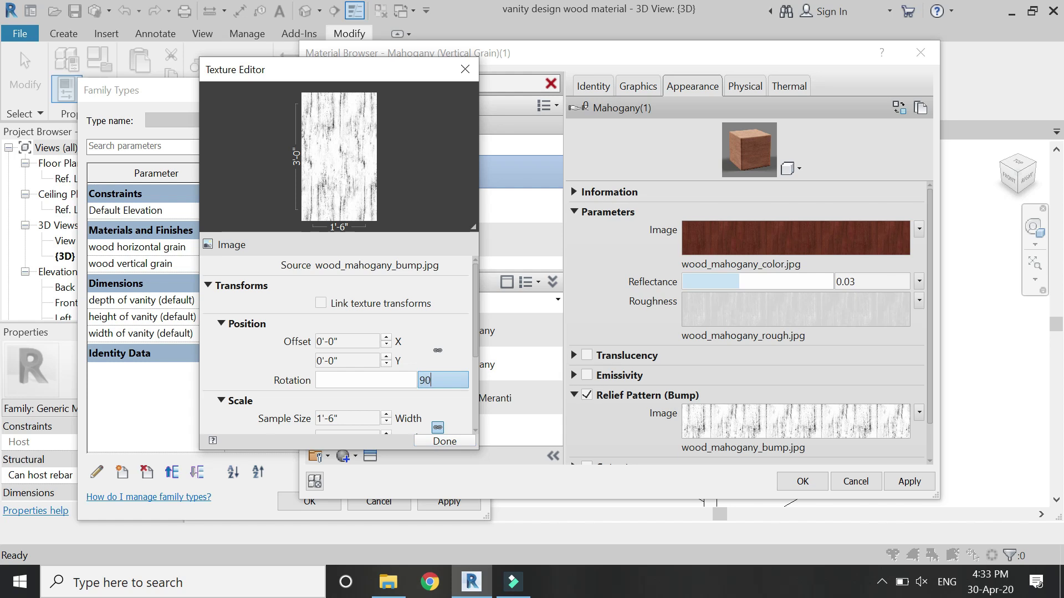
{"action": "key", "text": "Return"}
{"action": "left_click", "coordinate": [444, 441]}
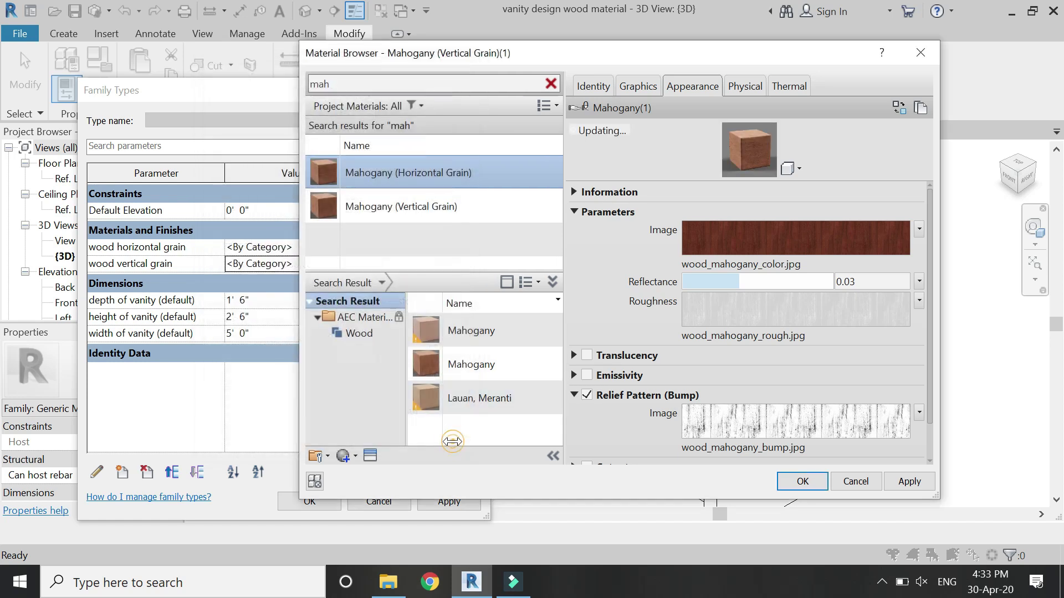
{"action": "left_click", "coordinate": [472, 206]}
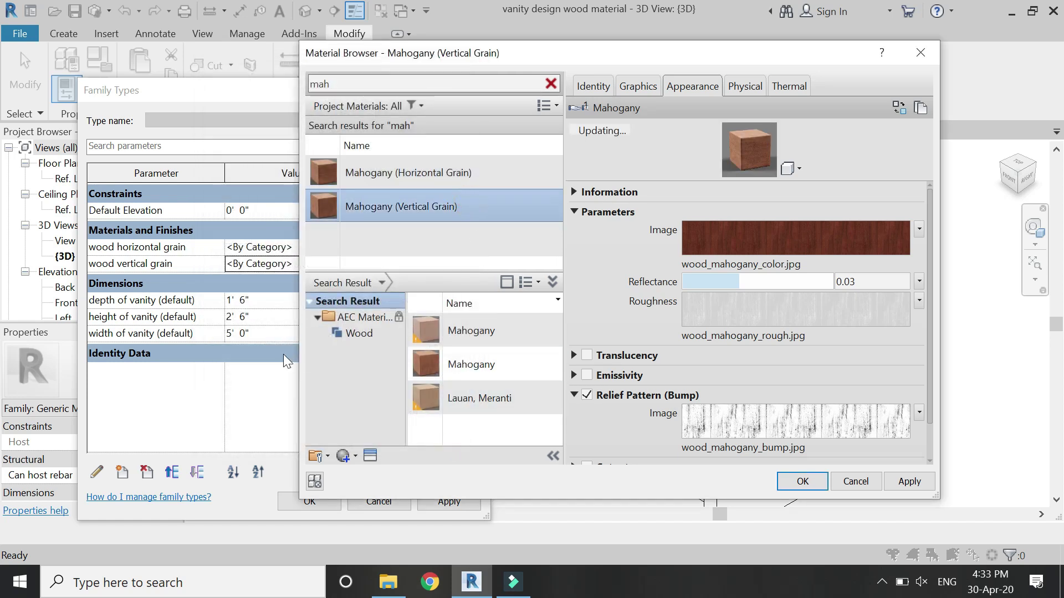
{"action": "left_click", "coordinate": [811, 480]}
- Assign Mahogany (Horizontal Grain) to wood horizontal grain and apply the family types
{"action": "left_click", "coordinate": [355, 247]}
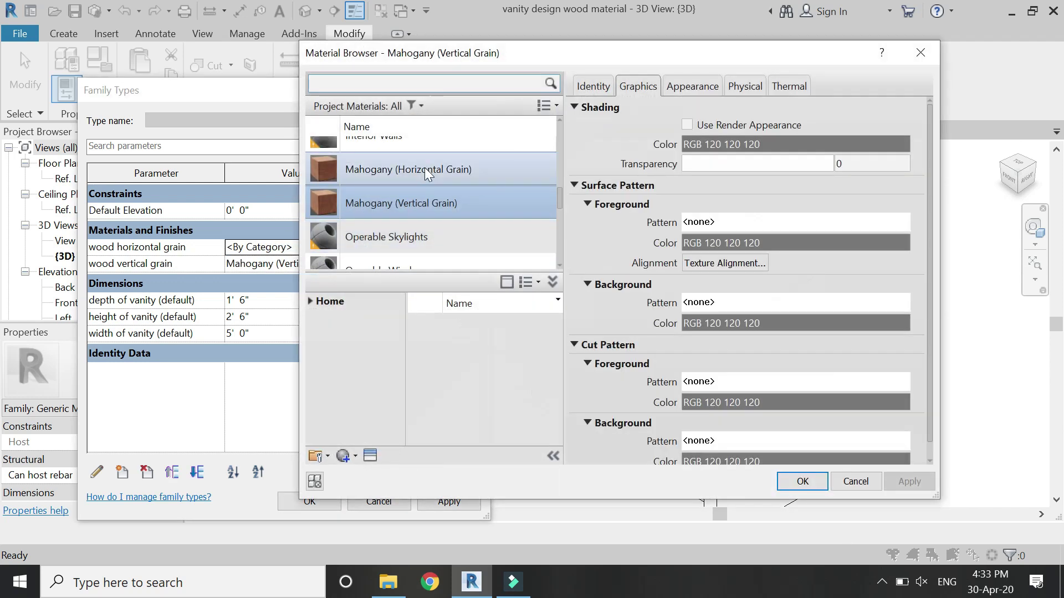
{"action": "left_click", "coordinate": [427, 169]}
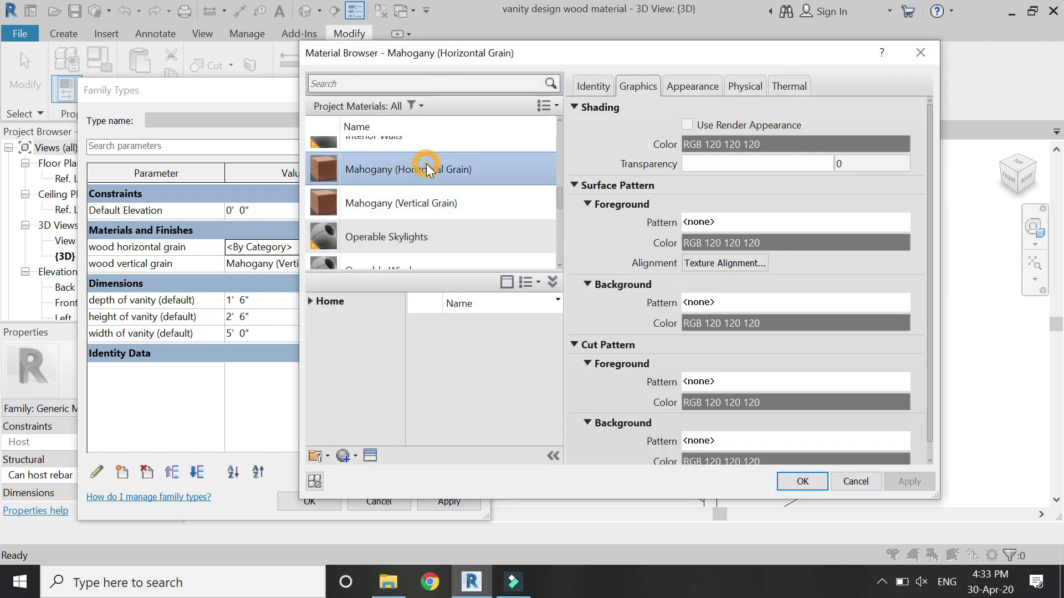
{"action": "left_click", "coordinate": [801, 480]}
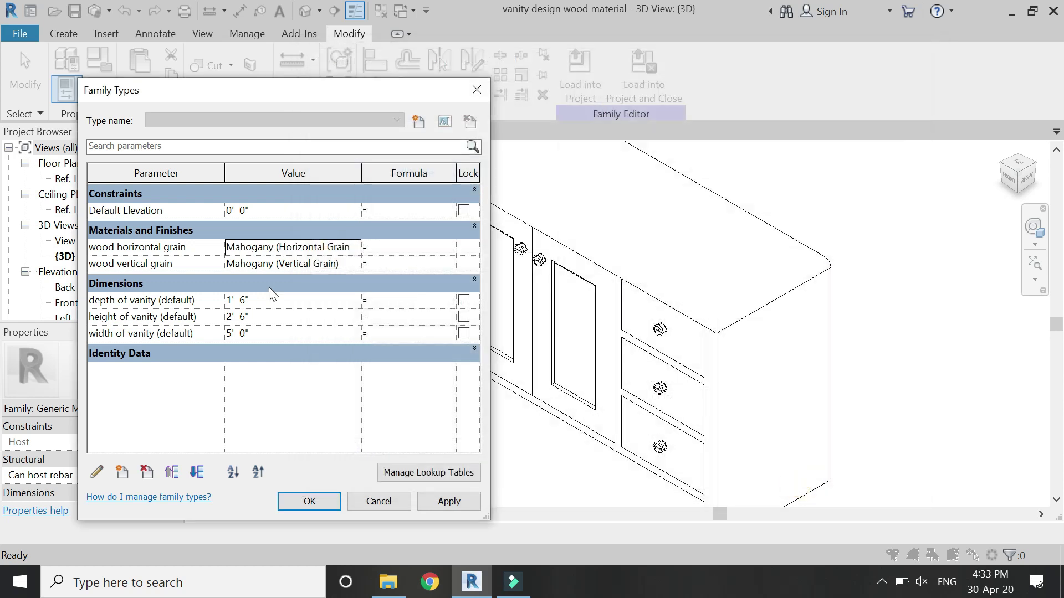
{"action": "left_click", "coordinate": [324, 500]}
- Show the Front elevation in the Realistic visual style
{"action": "scroll", "coordinate": [83, 302], "scroll_direction": "down", "scroll_amount": 1}
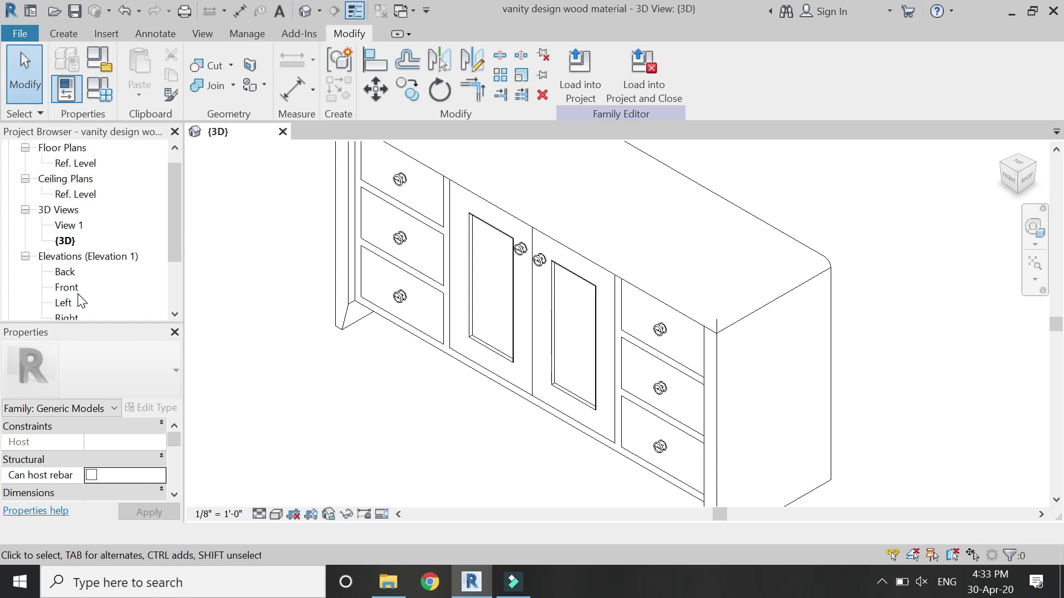
{"action": "left_click", "coordinate": [71, 288]}
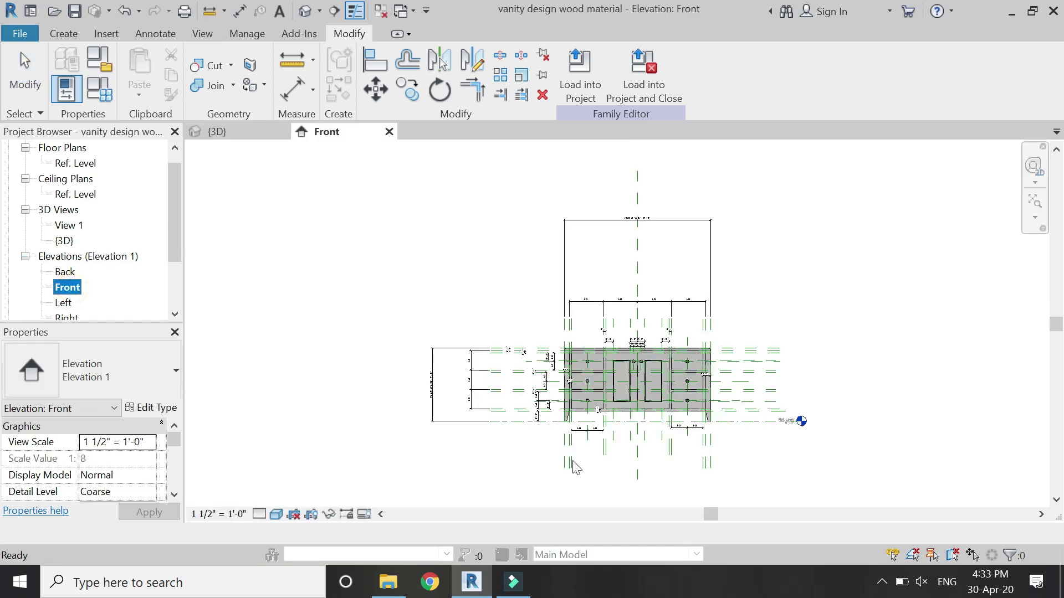
{"action": "left_click", "coordinate": [279, 514]}
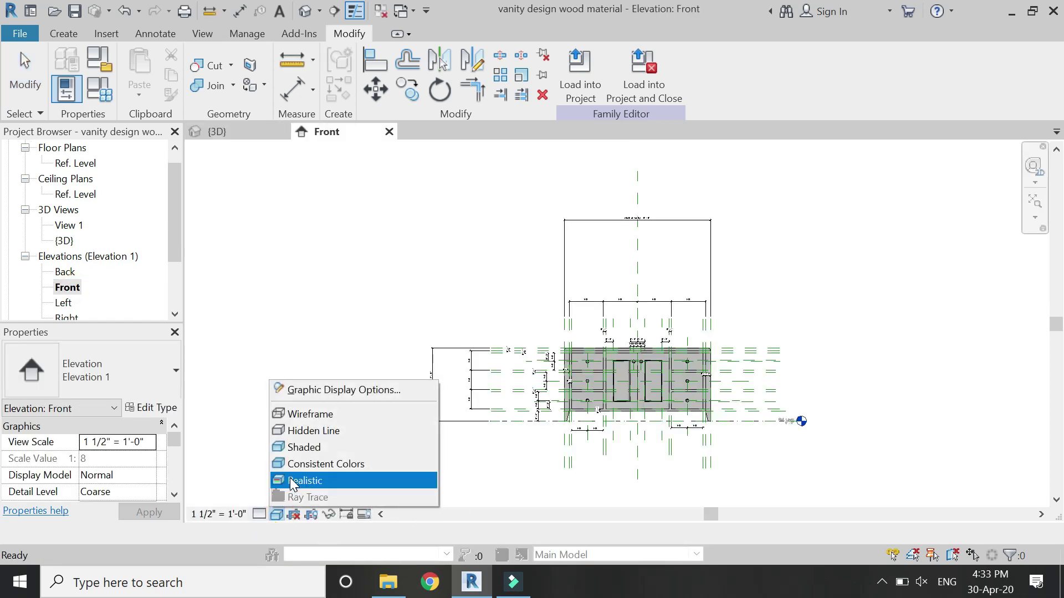
{"action": "left_click", "coordinate": [290, 477]}
- Zoom in on the two door frame sweeps
{"action": "scroll", "coordinate": [646, 401], "scroll_direction": "up", "scroll_amount": 4}
{"action": "scroll", "coordinate": [646, 401], "scroll_direction": "up", "scroll_amount": 4}
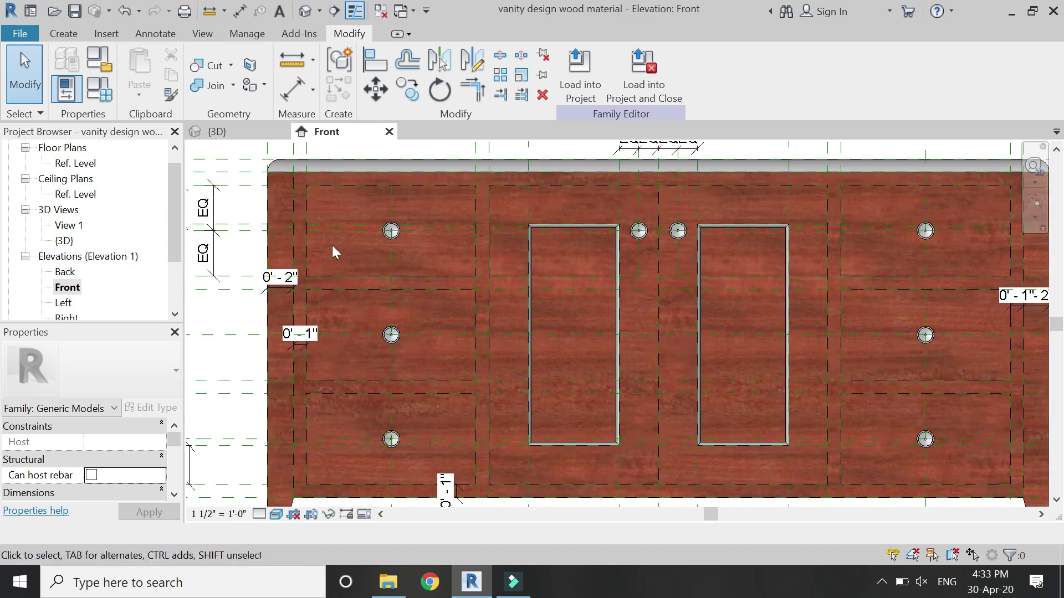
{"action": "scroll", "coordinate": [332, 252], "scroll_direction": "down", "scroll_amount": 3}
{"action": "scroll", "coordinate": [438, 252], "scroll_direction": "up", "scroll_amount": 2}
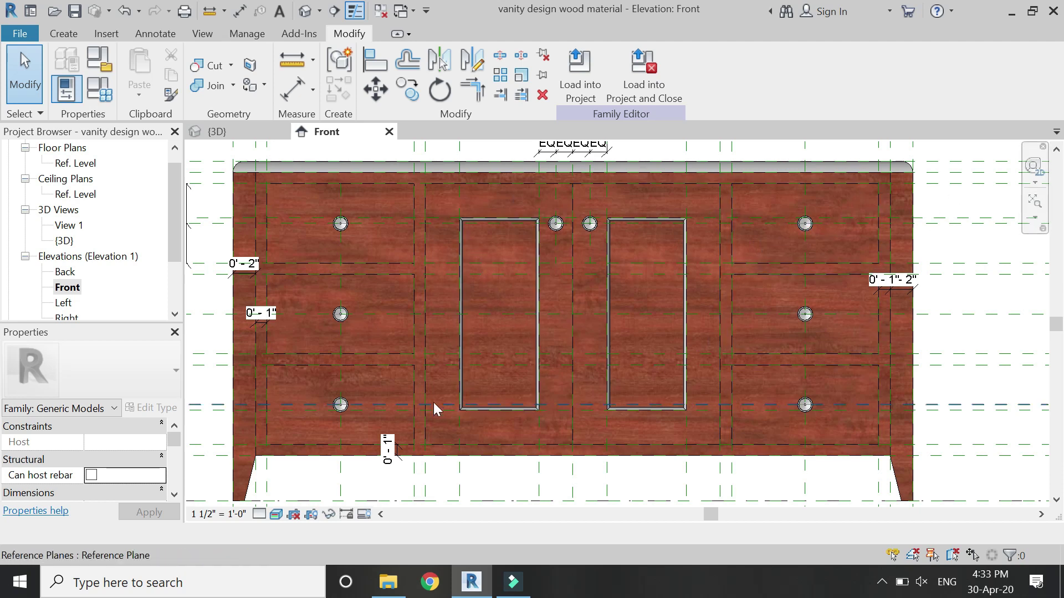
{"action": "scroll", "coordinate": [416, 255], "scroll_direction": "down", "scroll_amount": 1}
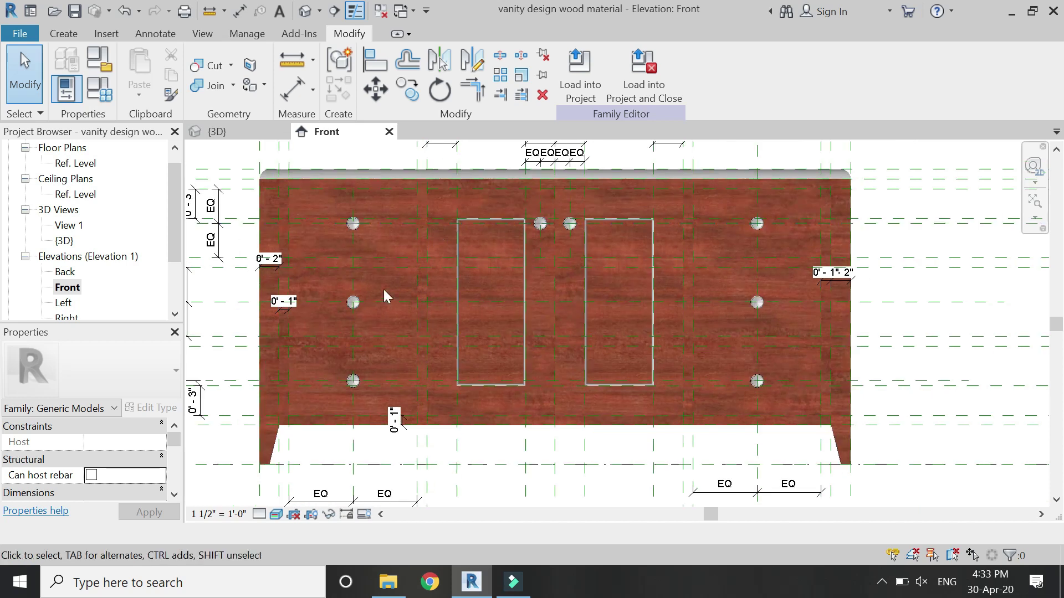
{"action": "scroll", "coordinate": [374, 294], "scroll_direction": "up", "scroll_amount": 1}
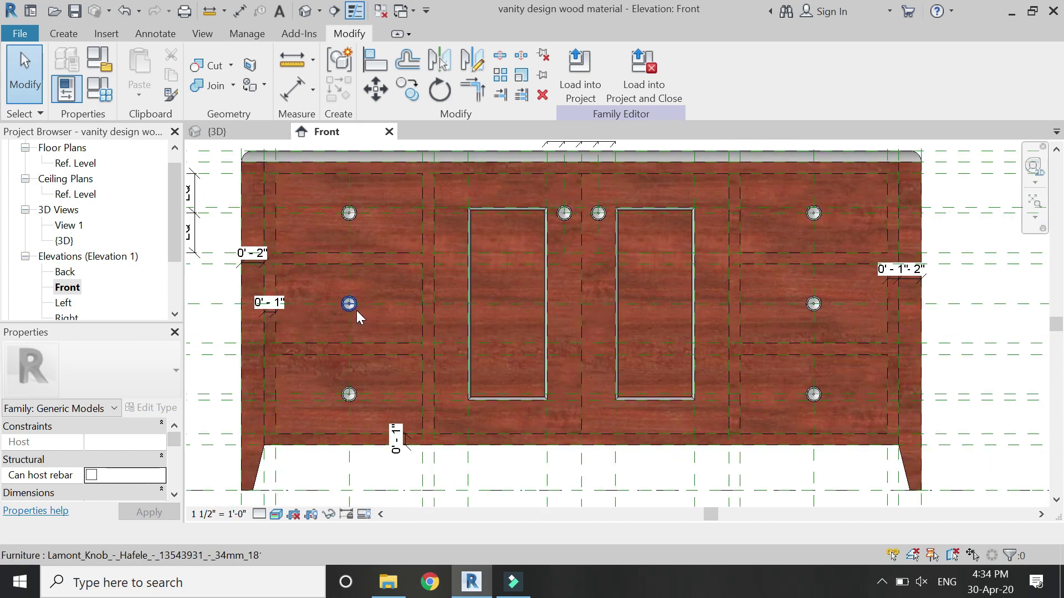
{"action": "scroll", "coordinate": [468, 212], "scroll_direction": "up", "scroll_amount": 3}
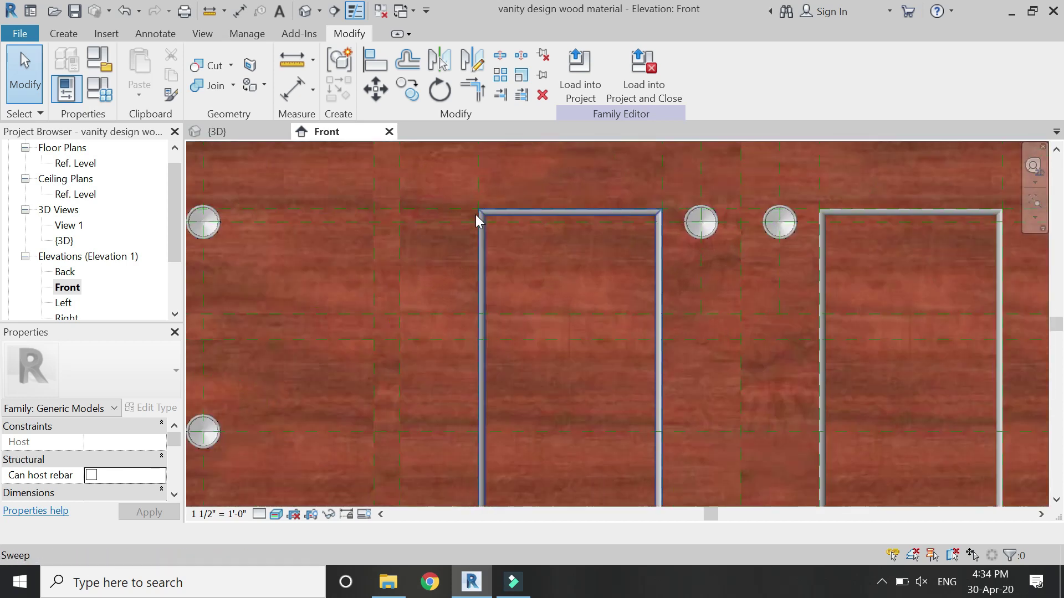
- Link both door frame sweeps' Material to the wood horizontal grain parameter
{"action": "left_click", "coordinate": [483, 247]}
{"action": "scroll", "coordinate": [697, 247], "scroll_direction": "up", "scroll_amount": 2}
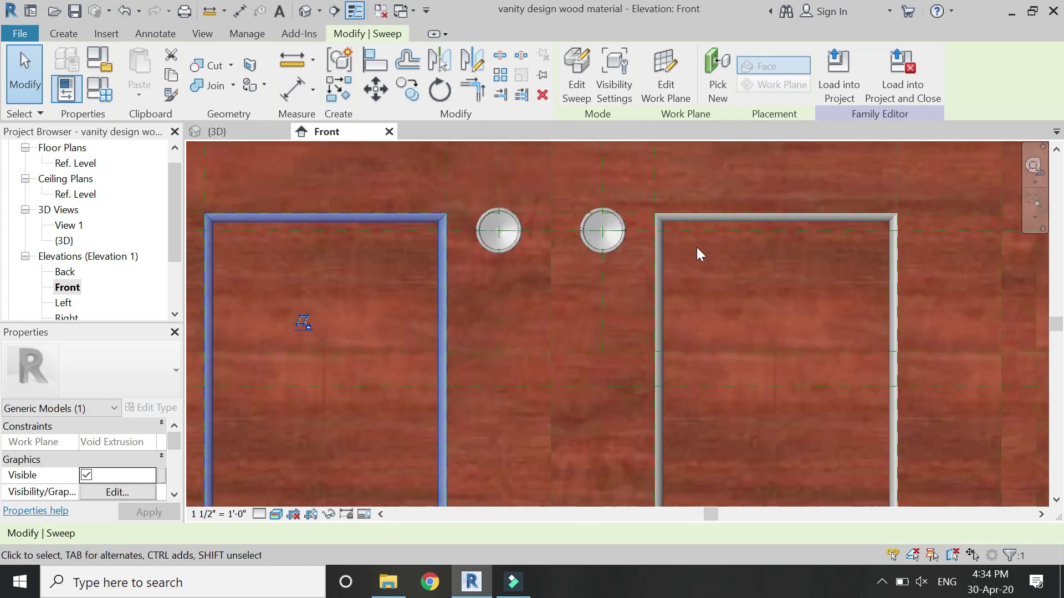
{"action": "left_click", "coordinate": [658, 258], "text": "ctrl"}
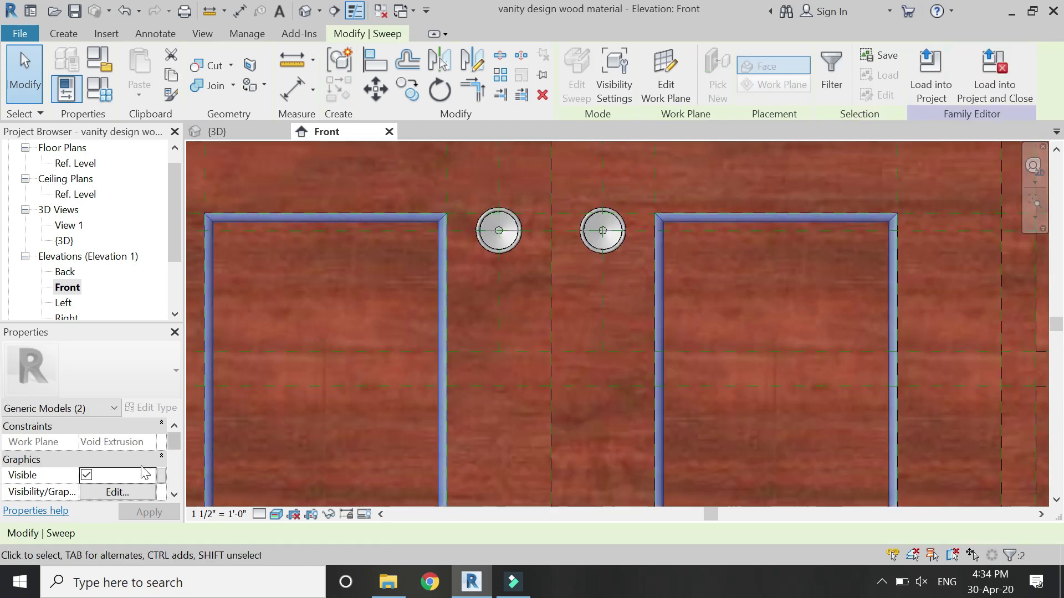
{"action": "scroll", "coordinate": [145, 473], "scroll_direction": "down", "scroll_amount": 3}
{"action": "left_click", "coordinate": [162, 458]}
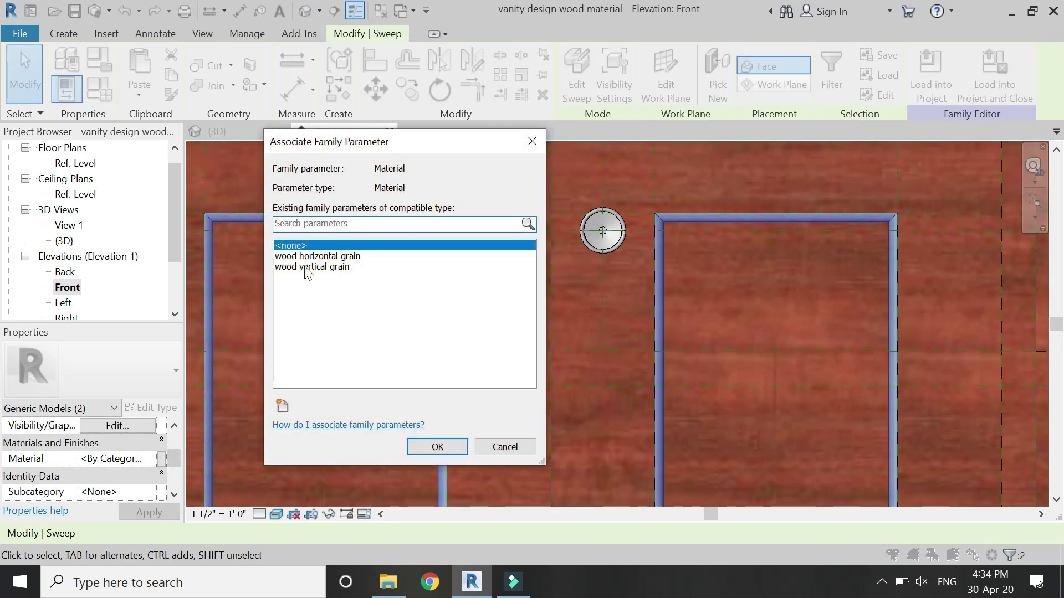
{"action": "left_click", "coordinate": [312, 256]}
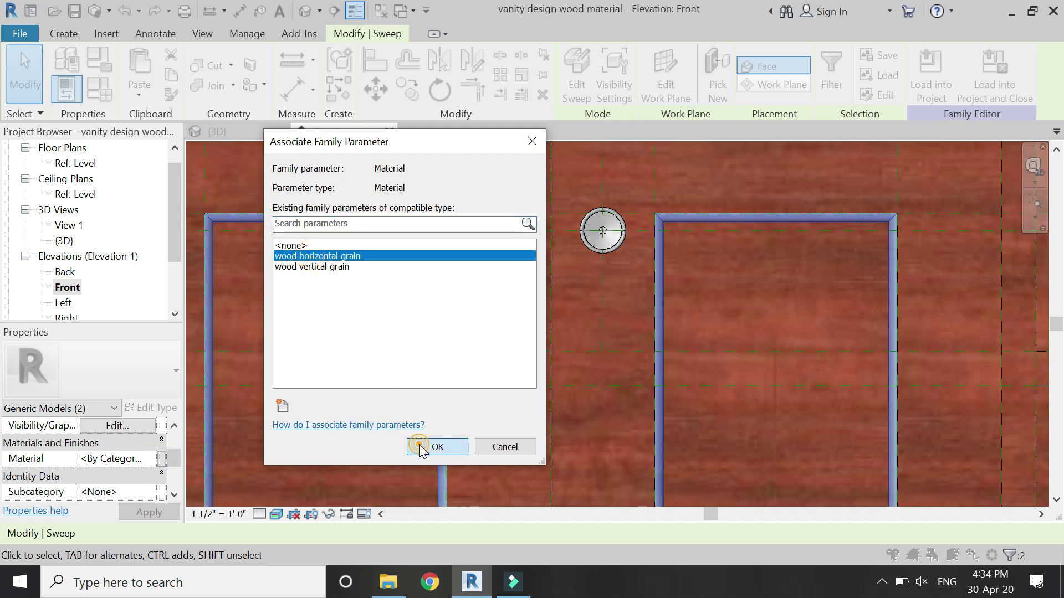
{"action": "left_click", "coordinate": [437, 447]}
{"action": "key", "text": "Escape"}
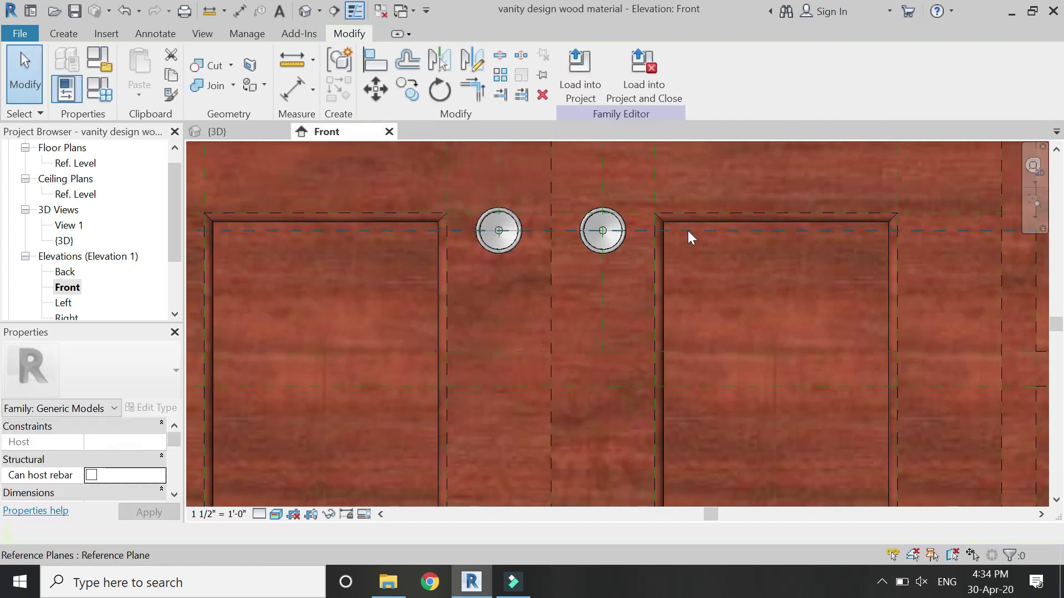
- Zoom on the vanity front and start the Split Face tool
{"action": "scroll", "coordinate": [687, 231], "scroll_direction": "down", "scroll_amount": 5}
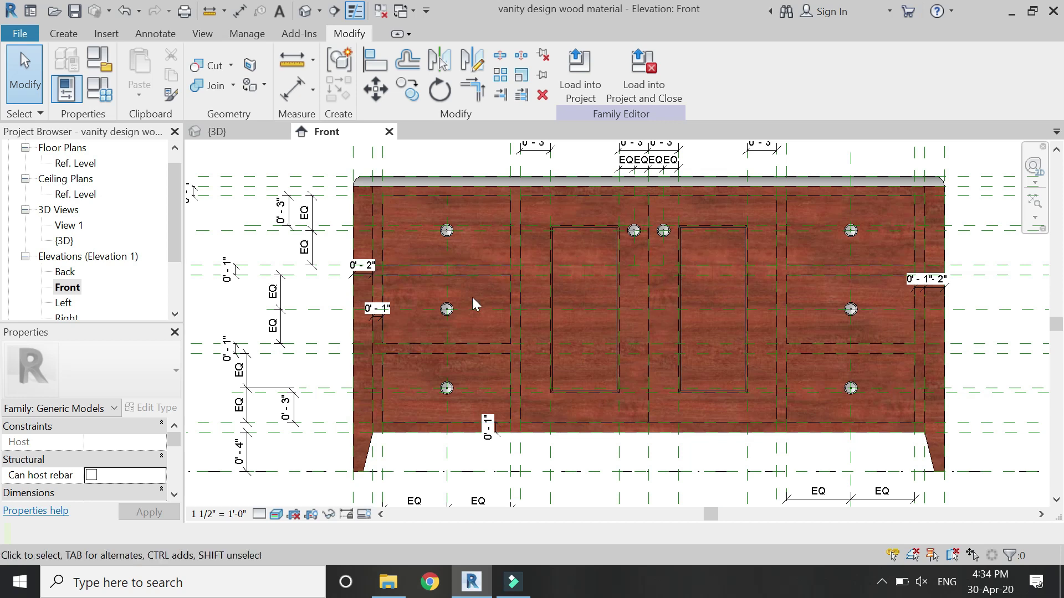
{"action": "scroll", "coordinate": [472, 297], "scroll_direction": "up", "scroll_amount": 1}
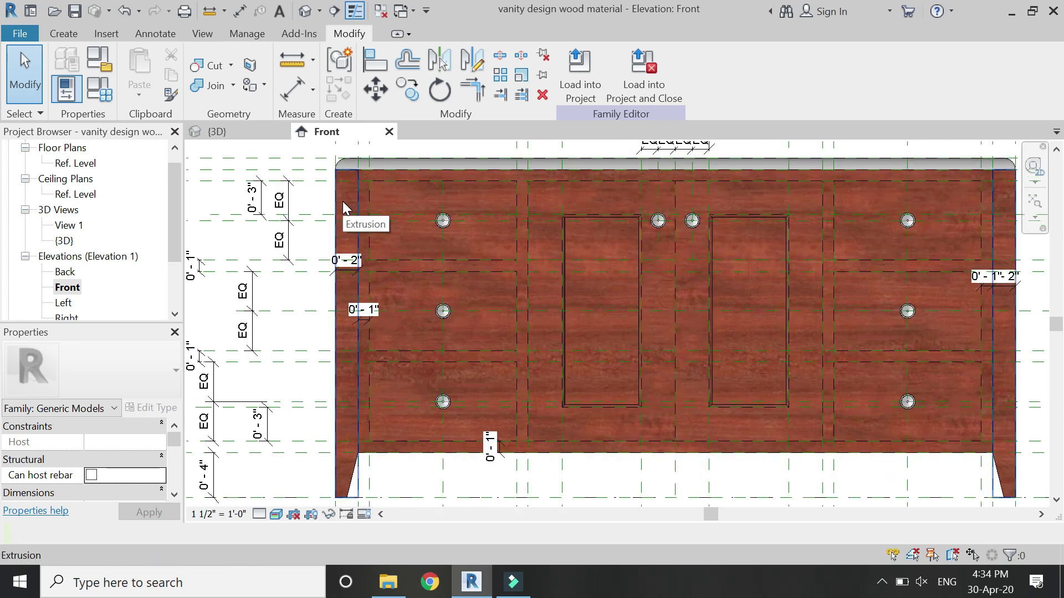
{"action": "scroll", "coordinate": [390, 172], "scroll_direction": "up", "scroll_amount": 2}
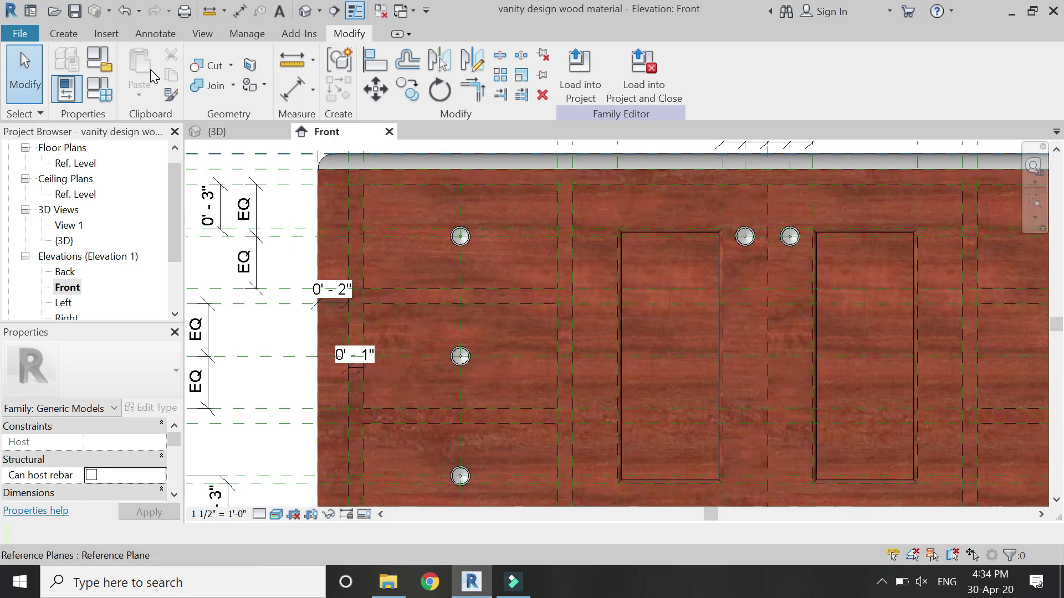
{"action": "left_click", "coordinate": [251, 67]}
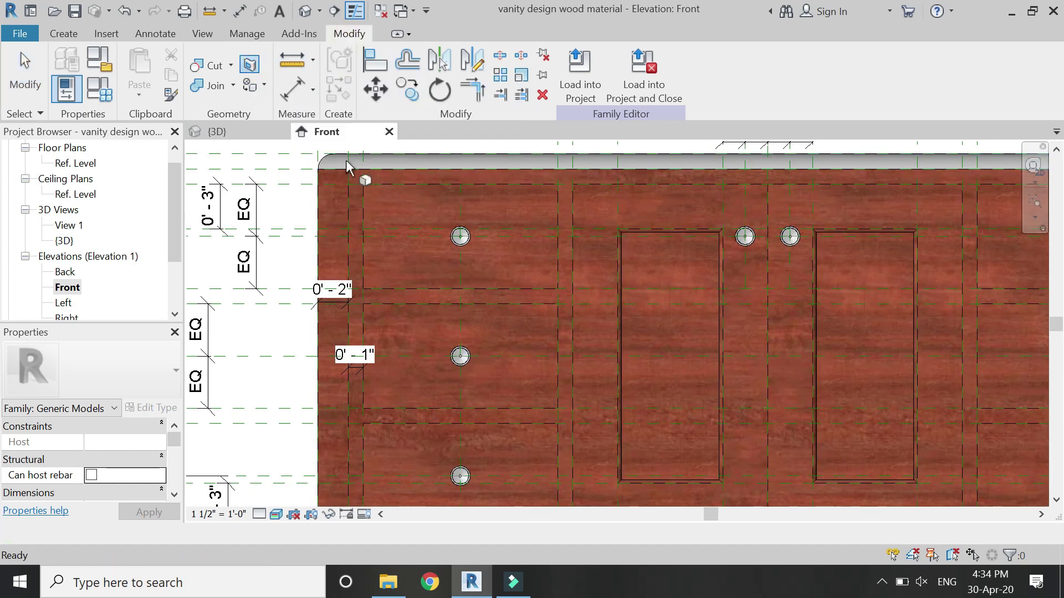
- Pick the vanity front face and sketch short vertical boundary segments along the rail edges
{"action": "left_click", "coordinate": [380, 173]}
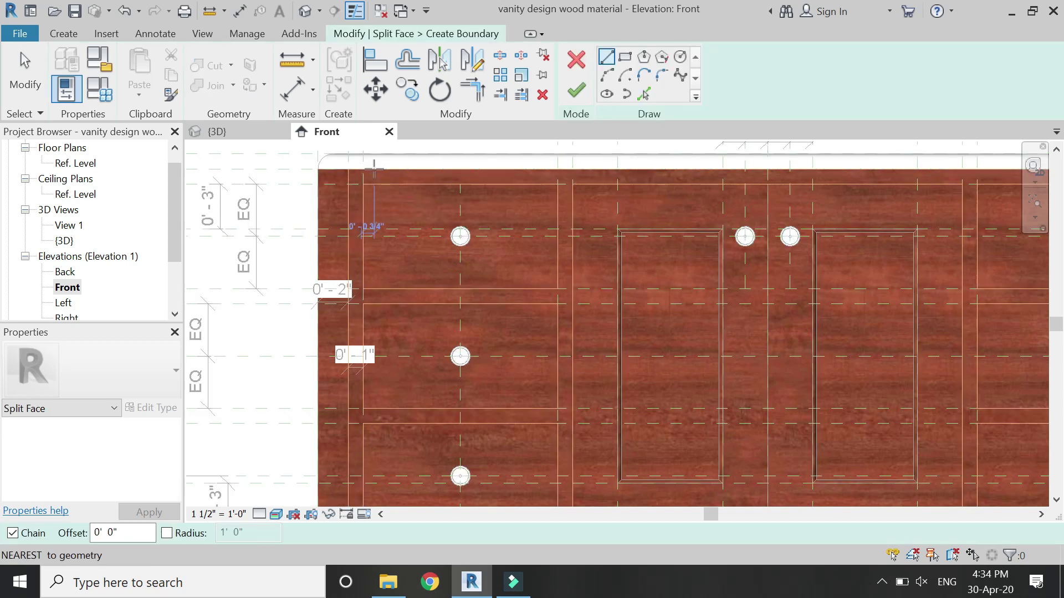
{"action": "scroll", "coordinate": [374, 166], "scroll_direction": "up", "scroll_amount": 3}
{"action": "scroll", "coordinate": [355, 198], "scroll_direction": "up", "scroll_amount": 2}
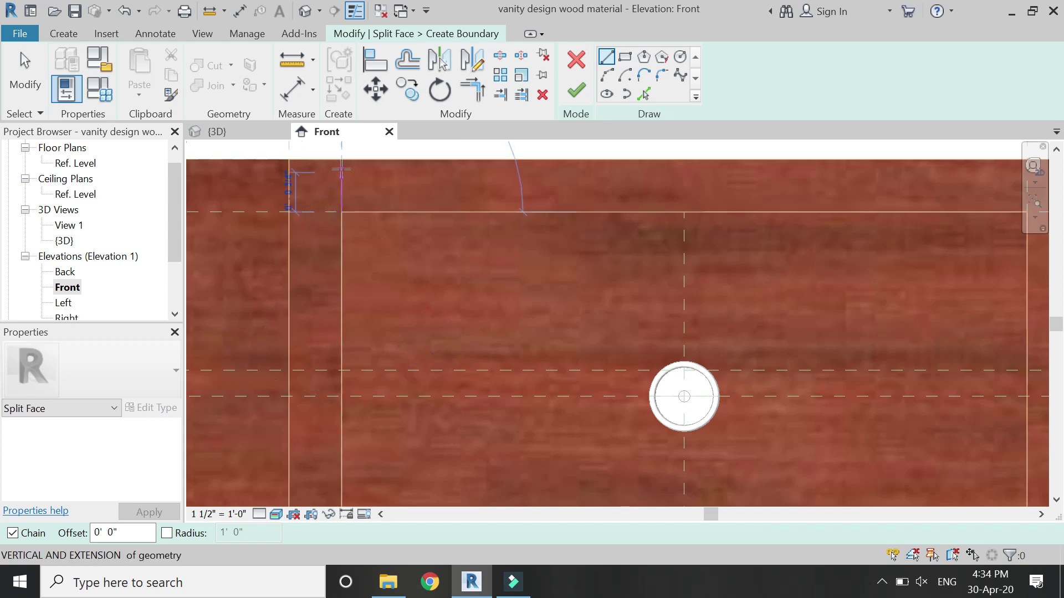
{"action": "scroll", "coordinate": [281, 249], "scroll_direction": "down", "scroll_amount": 2}
{"action": "scroll", "coordinate": [281, 250], "scroll_direction": "down", "scroll_amount": 2}
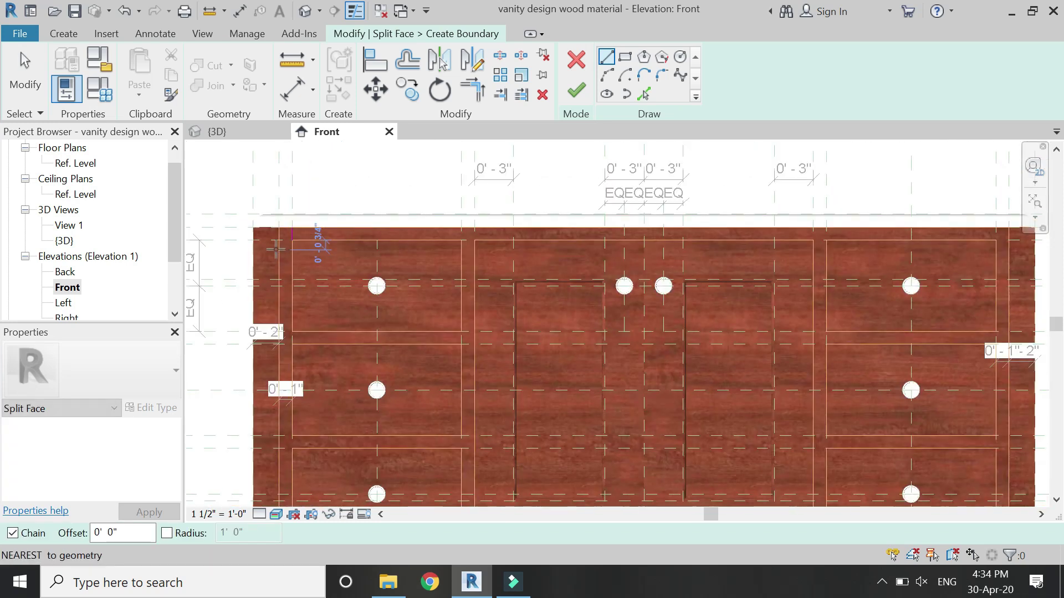
{"action": "scroll", "coordinate": [294, 277], "scroll_direction": "up", "scroll_amount": 3}
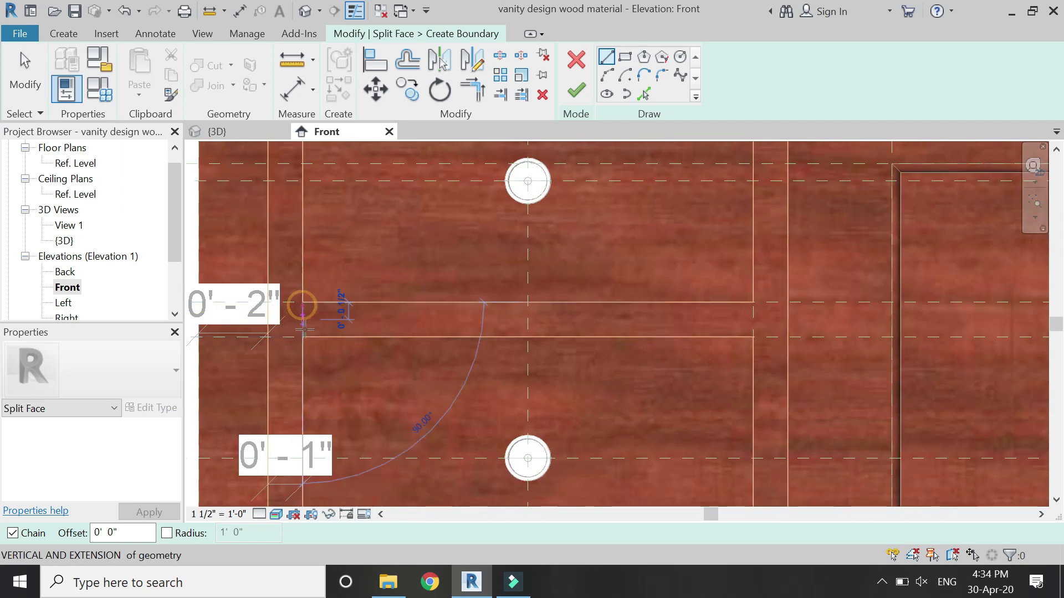
{"action": "left_click", "coordinate": [305, 335]}
{"action": "scroll", "coordinate": [332, 211], "scroll_direction": "down", "scroll_amount": 3}
{"action": "scroll", "coordinate": [332, 211], "scroll_direction": "down", "scroll_amount": 1}
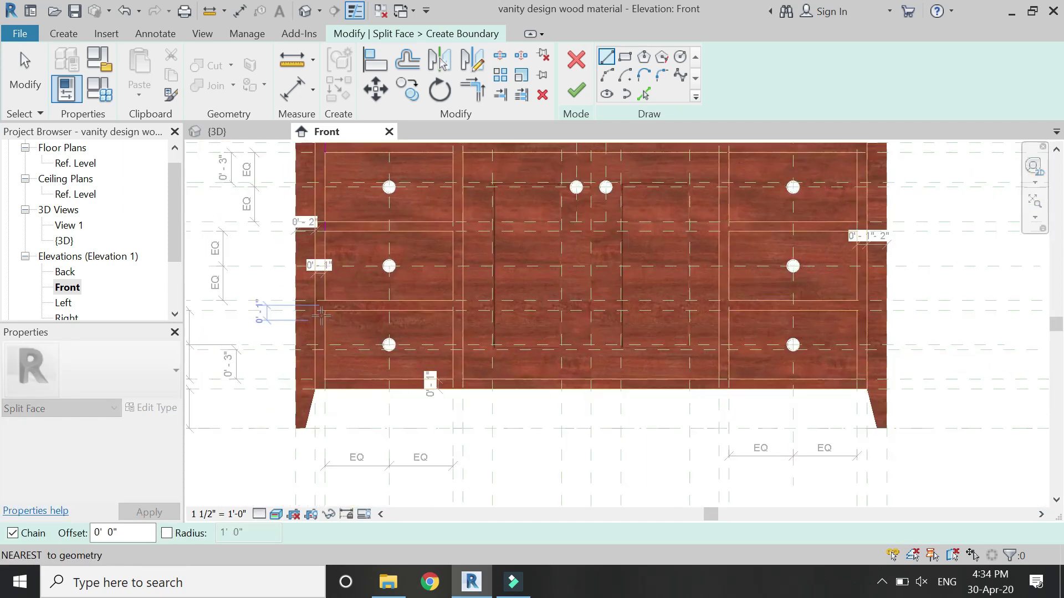
{"action": "scroll", "coordinate": [326, 277], "scroll_direction": "up", "scroll_amount": 4}
{"action": "left_click", "coordinate": [332, 270]}
{"action": "left_click", "coordinate": [332, 299]}
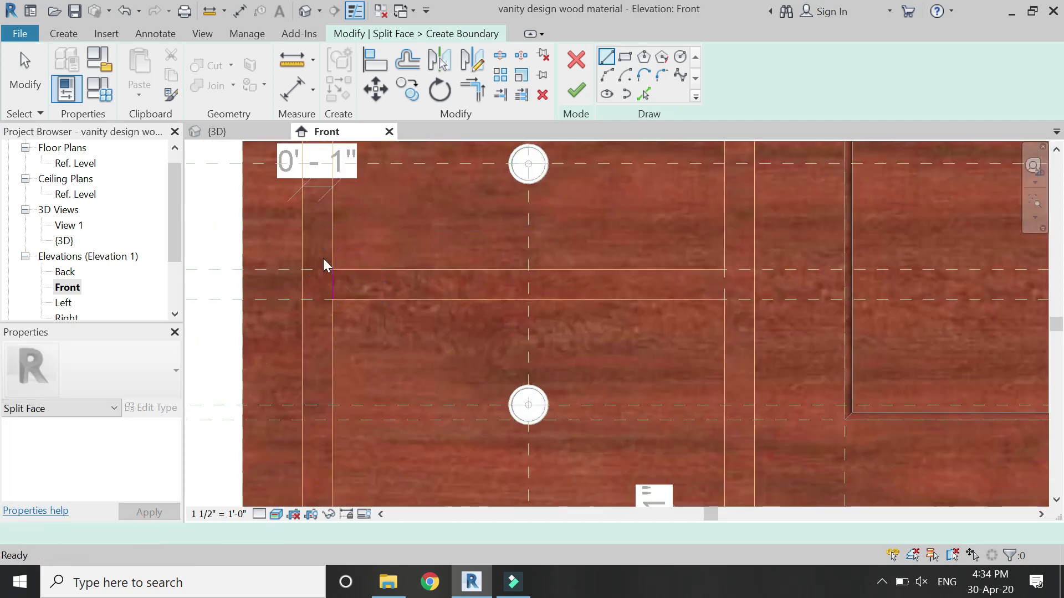
{"action": "scroll", "coordinate": [323, 264], "scroll_direction": "down", "scroll_amount": 1}
{"action": "scroll", "coordinate": [329, 430], "scroll_direction": "up", "scroll_amount": 2}
{"action": "left_click", "coordinate": [329, 439]}
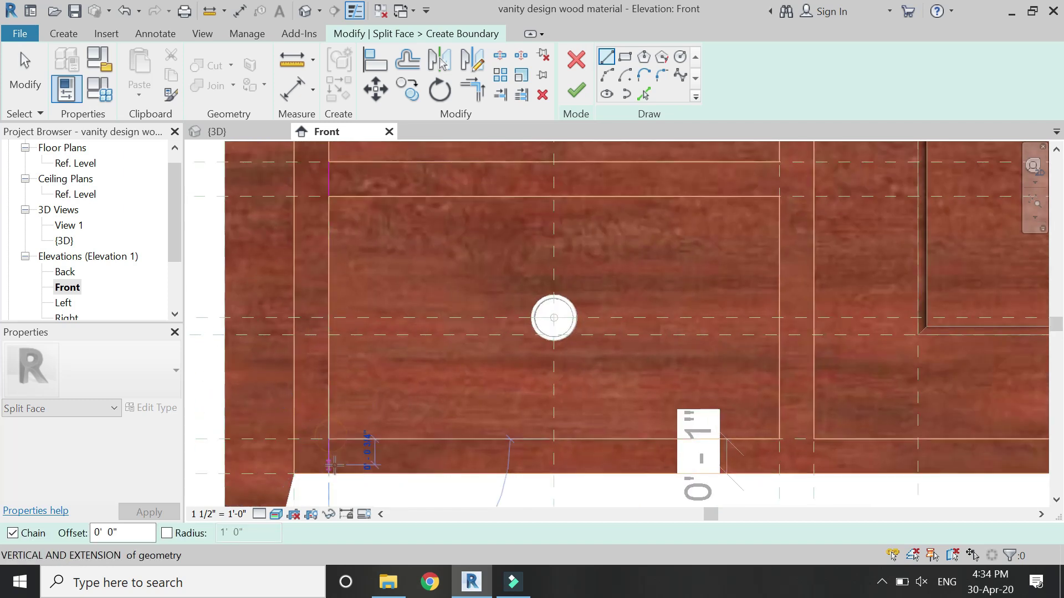
{"action": "left_click", "coordinate": [330, 467]}
{"action": "scroll", "coordinate": [273, 430], "scroll_direction": "down", "scroll_amount": 2}
{"action": "scroll", "coordinate": [542, 424], "scroll_direction": "up", "scroll_amount": 2}
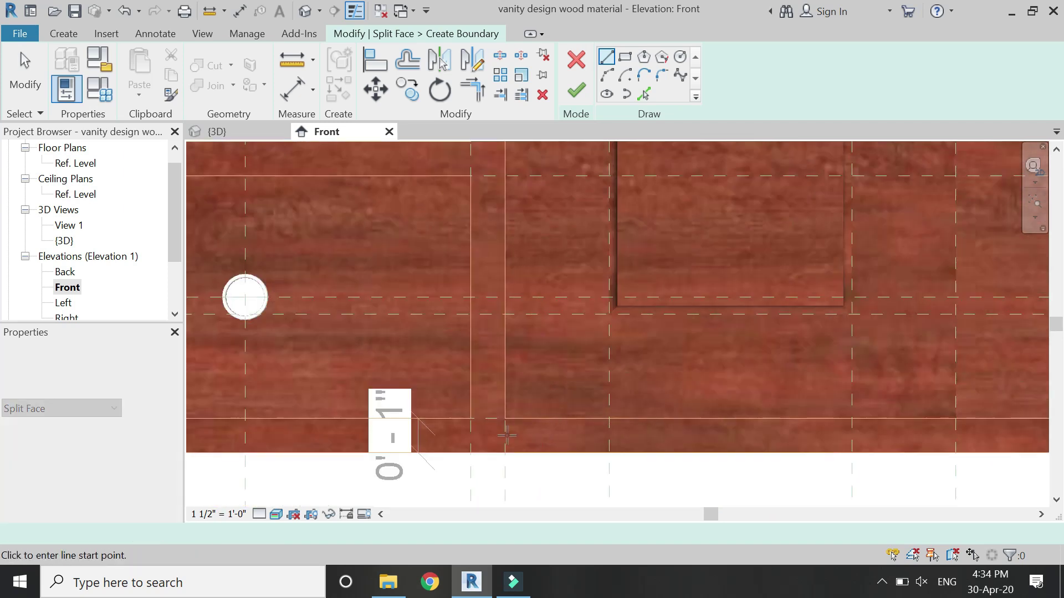
- Trace boundary lines from the bottom rail edge up to the top corner
{"action": "left_click", "coordinate": [505, 418]}
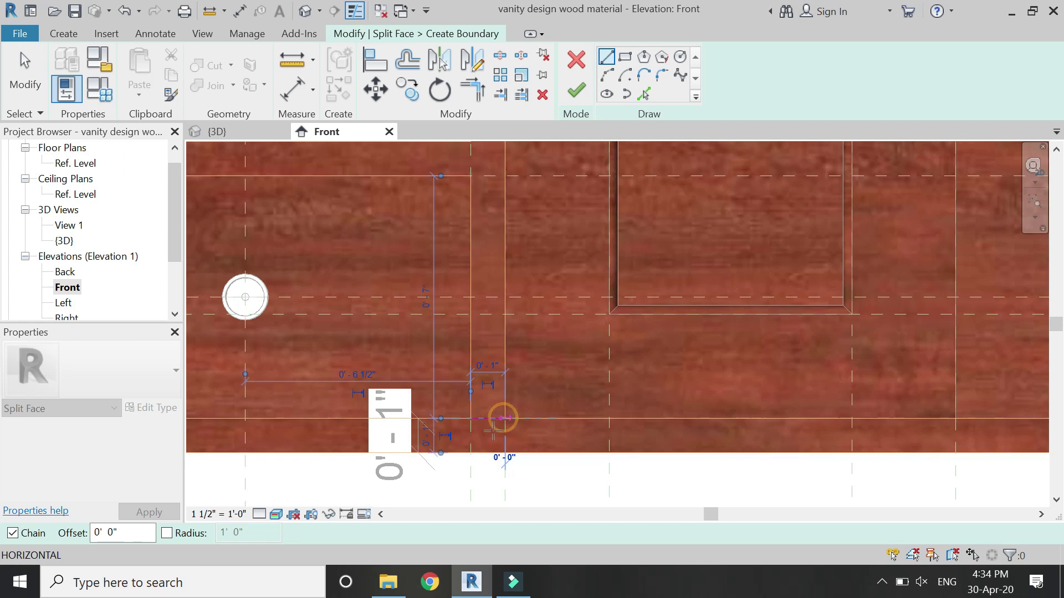
{"action": "scroll", "coordinate": [470, 449], "scroll_direction": "down", "scroll_amount": 2}
{"action": "scroll", "coordinate": [461, 304], "scroll_direction": "up", "scroll_amount": 2}
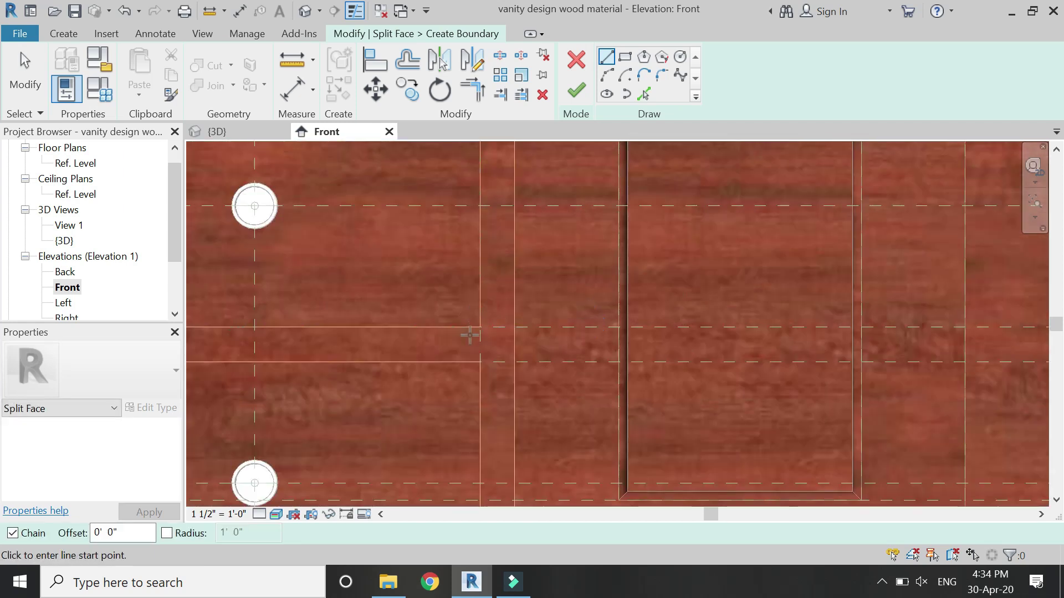
{"action": "left_click", "coordinate": [480, 361]}
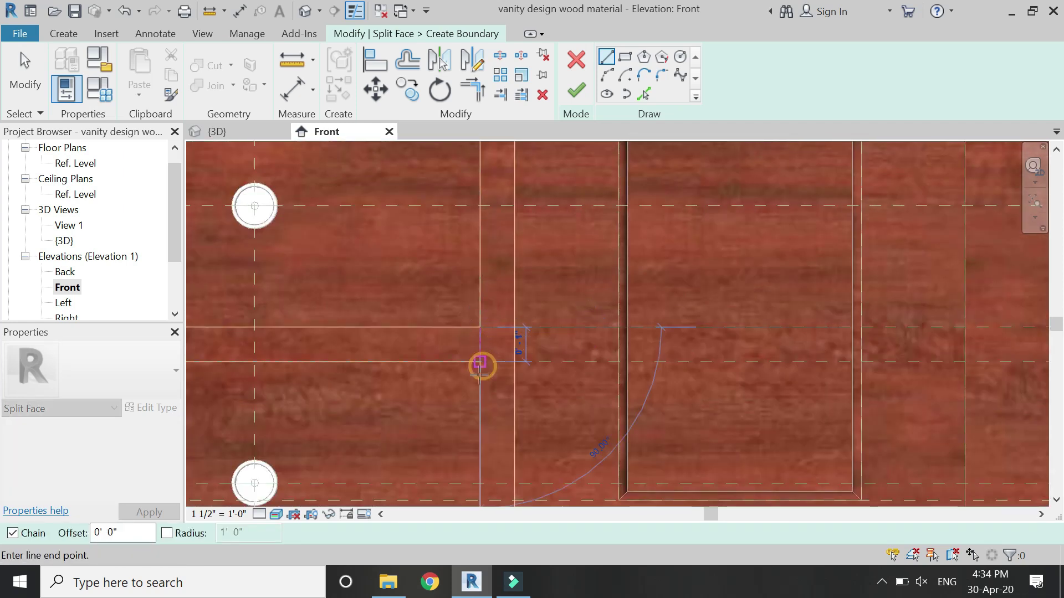
{"action": "scroll", "coordinate": [475, 354], "scroll_direction": "down", "scroll_amount": 2}
{"action": "scroll", "coordinate": [479, 265], "scroll_direction": "up", "scroll_amount": 1}
{"action": "scroll", "coordinate": [480, 267], "scroll_direction": "up", "scroll_amount": 1}
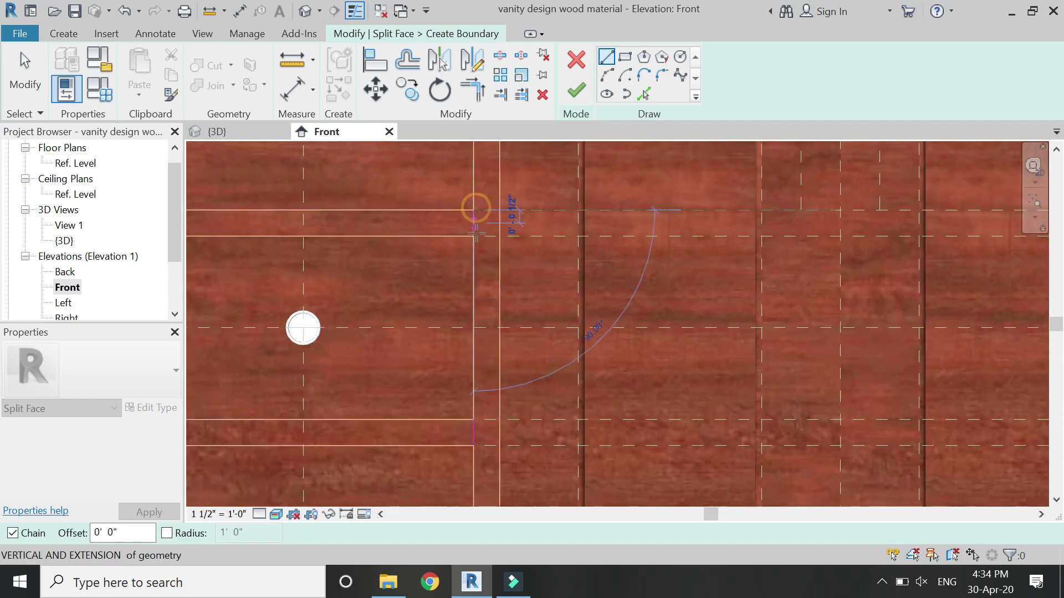
{"action": "left_click", "coordinate": [474, 220]}
{"action": "scroll", "coordinate": [464, 368], "scroll_direction": "down", "scroll_amount": 2}
{"action": "scroll", "coordinate": [464, 355], "scroll_direction": "up", "scroll_amount": 2}
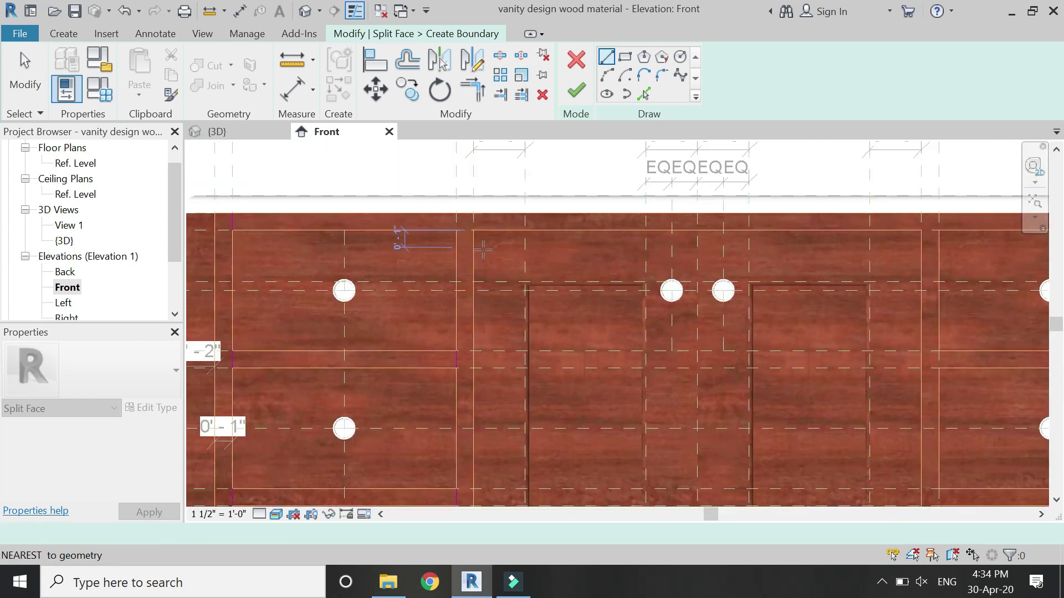
{"action": "scroll", "coordinate": [449, 233], "scroll_direction": "up", "scroll_amount": 1}
{"action": "left_click", "coordinate": [447, 225]}
{"action": "key", "text": "Escape"}
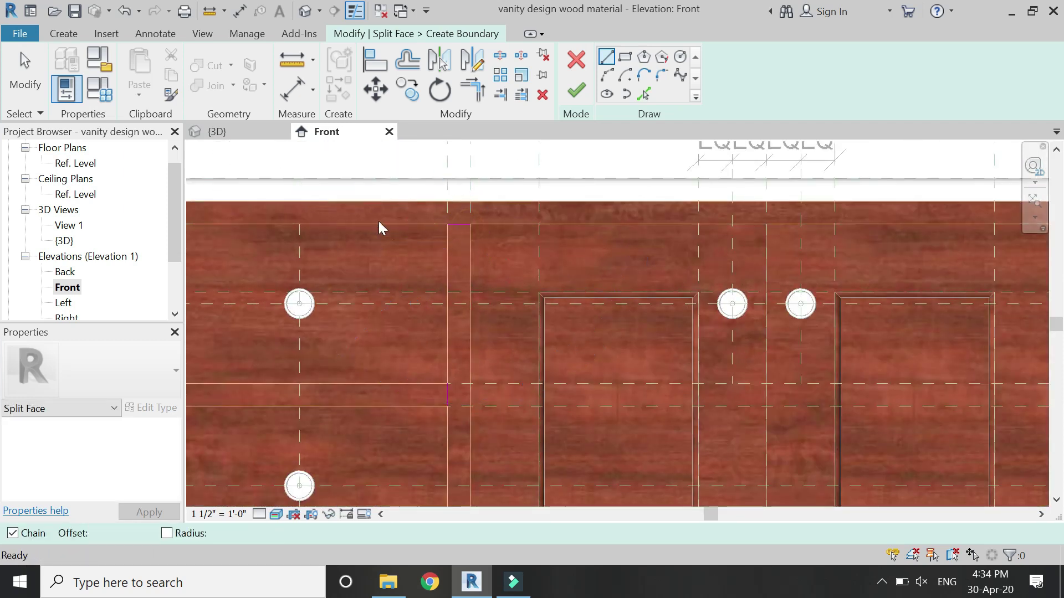
{"action": "scroll", "coordinate": [380, 228], "scroll_direction": "down", "scroll_amount": 3}
{"action": "scroll", "coordinate": [637, 244], "scroll_direction": "up", "scroll_amount": 4}
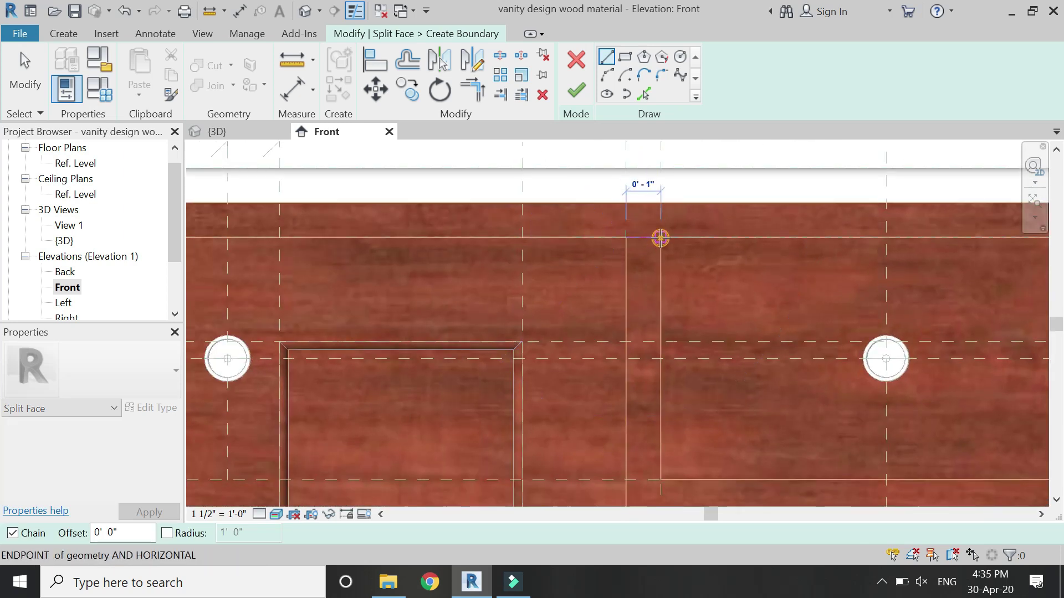
{"action": "scroll", "coordinate": [576, 177], "scroll_direction": "down", "scroll_amount": 3}
{"action": "scroll", "coordinate": [621, 355], "scroll_direction": "up", "scroll_amount": 2}
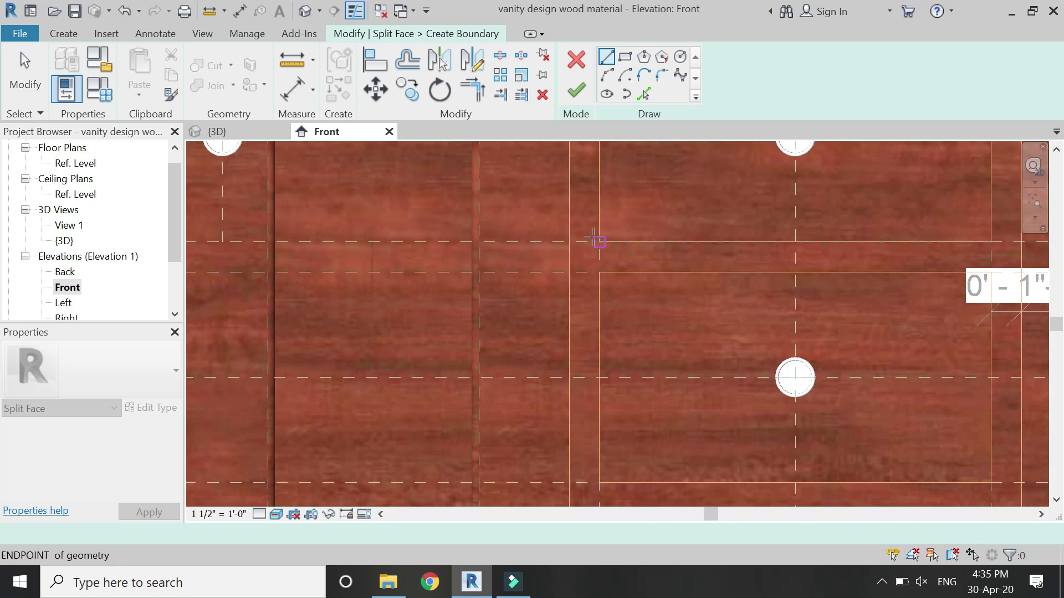
- Draw the top-rail line, a horizontal split line and two short vertical lines beside the drawer
{"action": "left_click", "coordinate": [599, 241]}
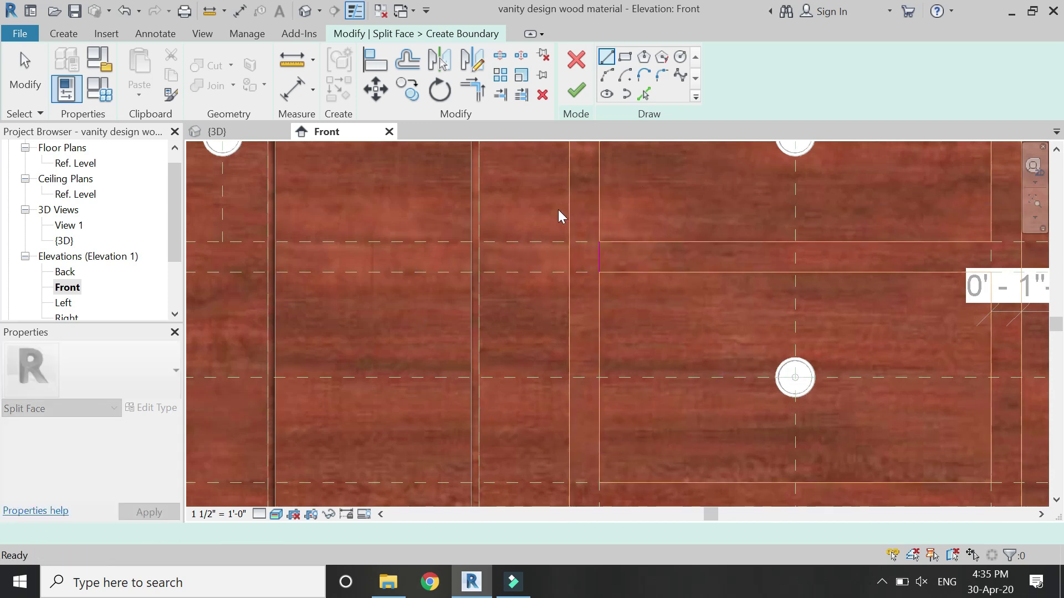
{"action": "scroll", "coordinate": [559, 216], "scroll_direction": "down", "scroll_amount": 3}
{"action": "scroll", "coordinate": [574, 333], "scroll_direction": "up", "scroll_amount": 2}
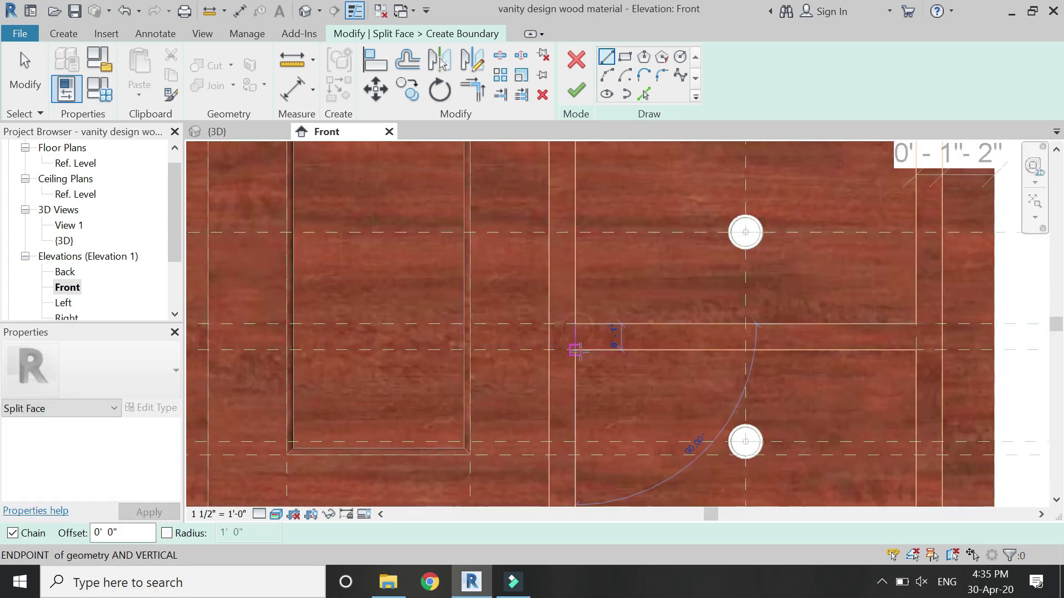
{"action": "scroll", "coordinate": [579, 352], "scroll_direction": "down", "scroll_amount": 3}
{"action": "scroll", "coordinate": [554, 366], "scroll_direction": "up", "scroll_amount": 3}
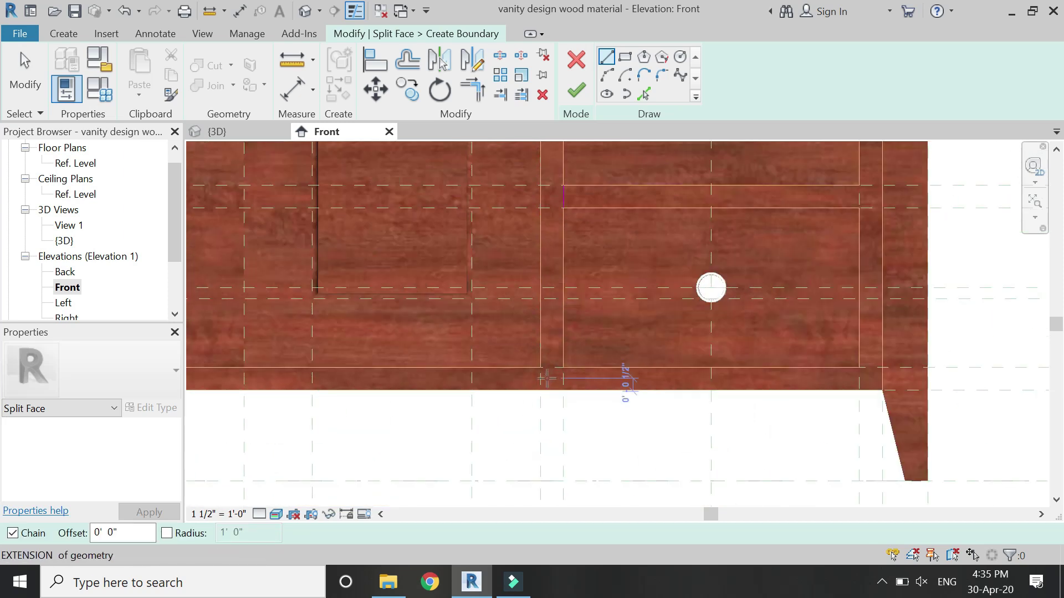
{"action": "left_click", "coordinate": [538, 363]}
{"action": "left_click", "coordinate": [565, 366]}
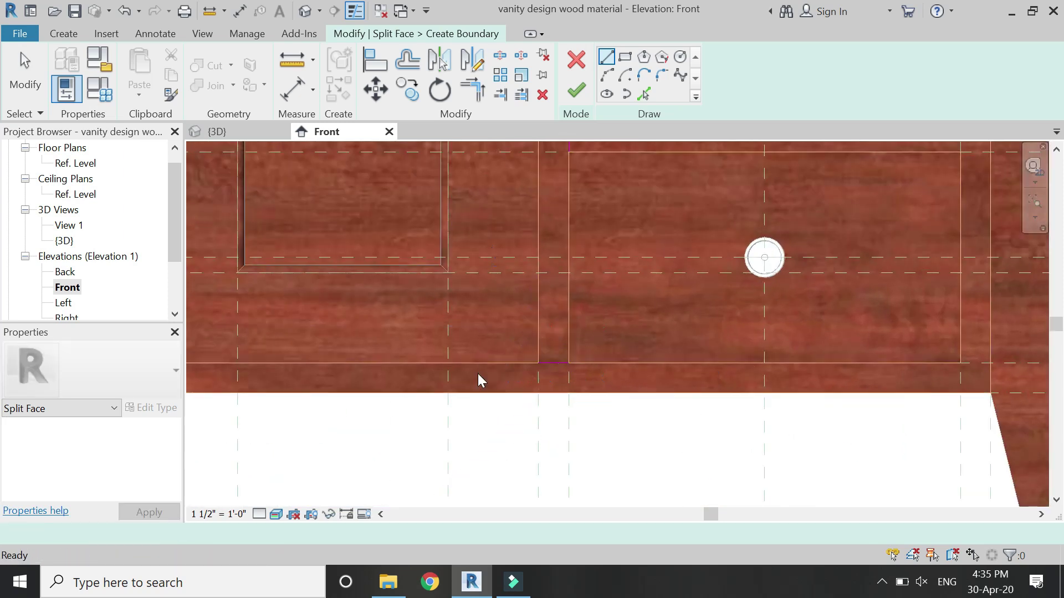
{"action": "scroll", "coordinate": [740, 368], "scroll_direction": "down", "scroll_amount": 3}
{"action": "scroll", "coordinate": [776, 368], "scroll_direction": "up", "scroll_amount": 4}
{"action": "left_click", "coordinate": [717, 367]}
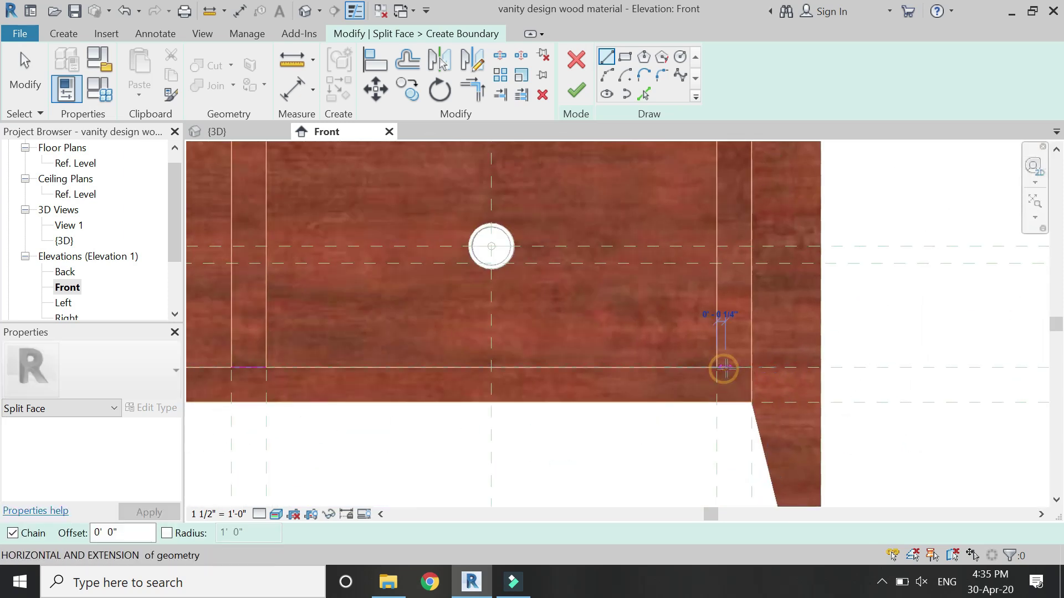
{"action": "left_click", "coordinate": [717, 397]}
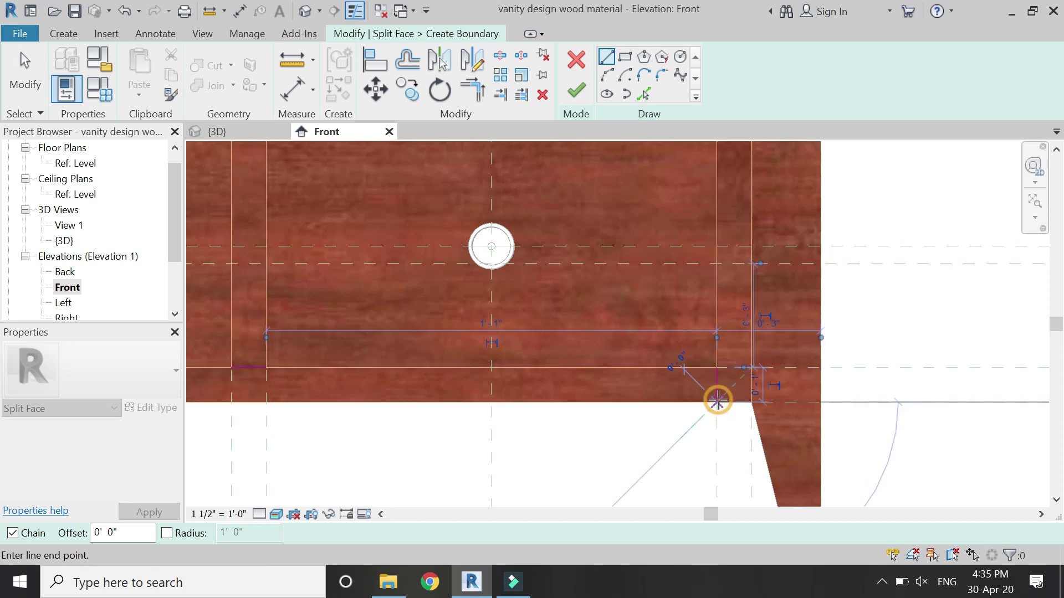
{"action": "scroll", "coordinate": [717, 396], "scroll_direction": "down", "scroll_amount": 3}
{"action": "scroll", "coordinate": [761, 377], "scroll_direction": "up", "scroll_amount": 2}
{"action": "left_click", "coordinate": [760, 358]}
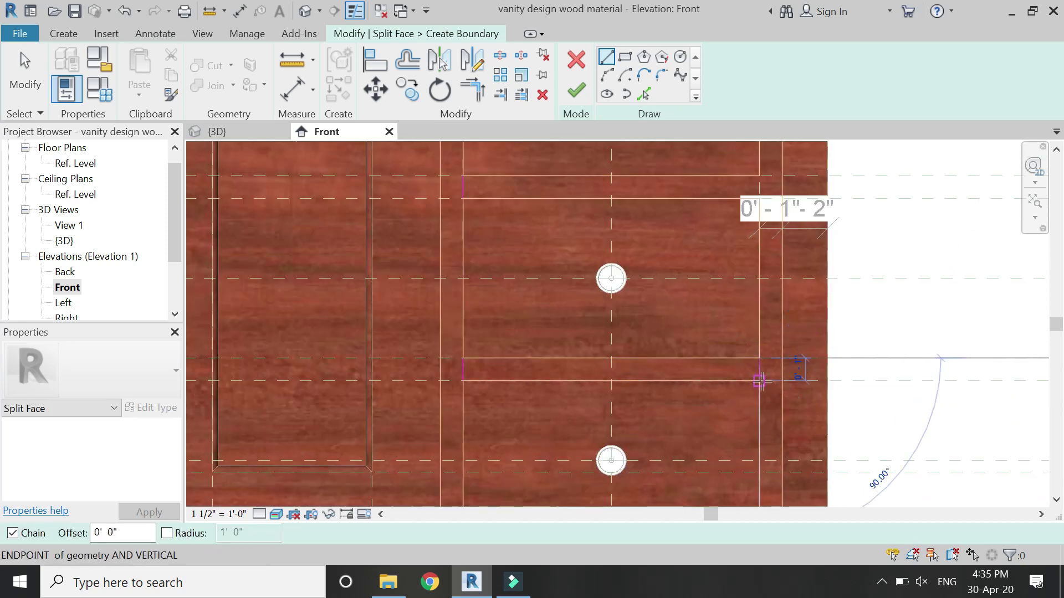
{"action": "left_click", "coordinate": [762, 388]}
{"action": "scroll", "coordinate": [770, 399], "scroll_direction": "down", "scroll_amount": 4}
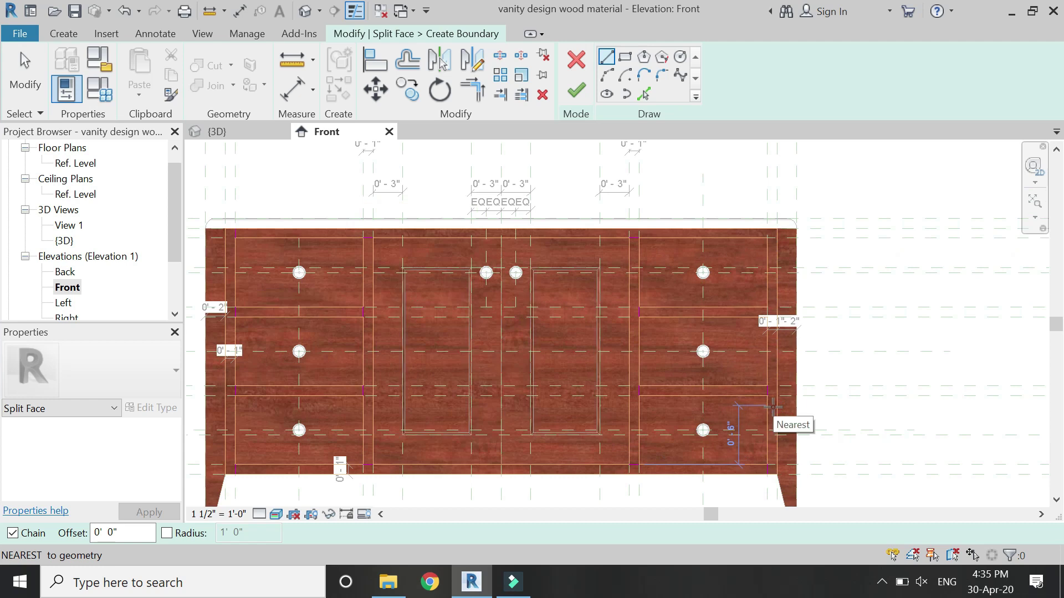
{"action": "scroll", "coordinate": [762, 302], "scroll_direction": "up", "scroll_amount": 5}
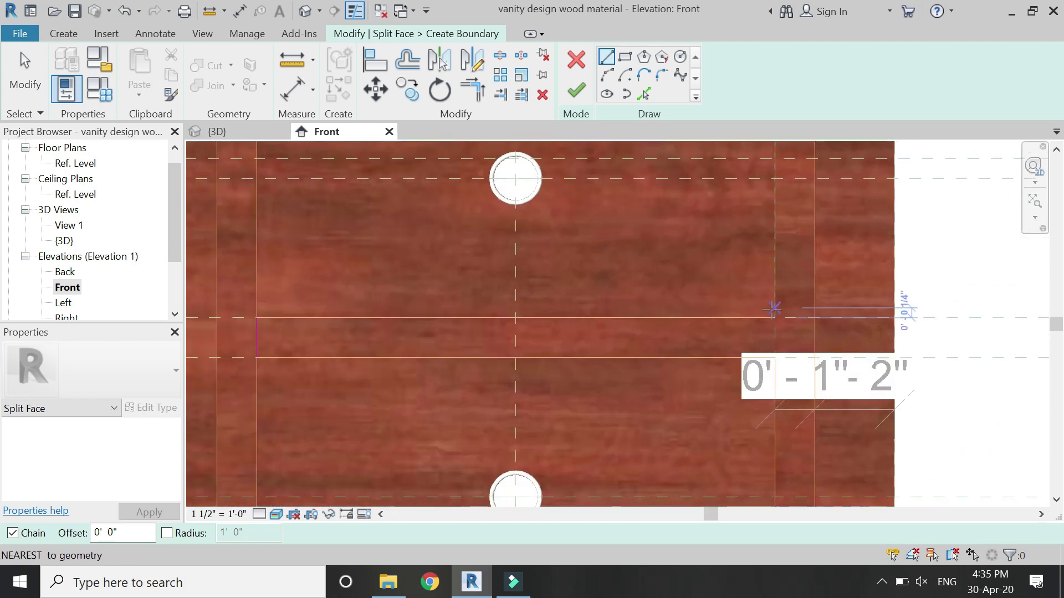
{"action": "middle_click_drag", "start_coordinate": [787, 376], "coordinate": [798, 421]}
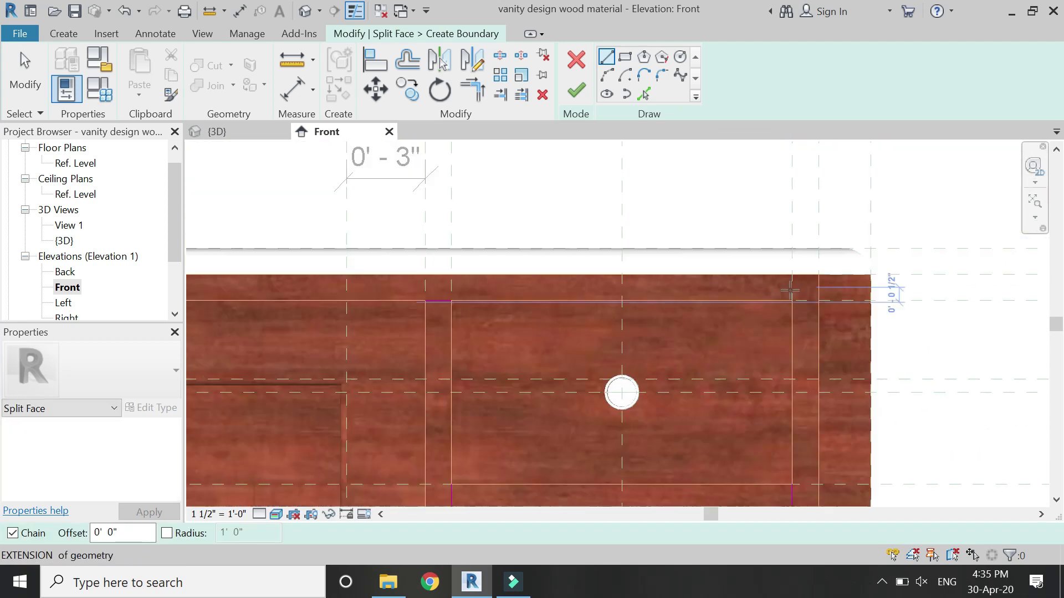
{"action": "scroll", "coordinate": [795, 299], "scroll_direction": "up", "scroll_amount": 1}
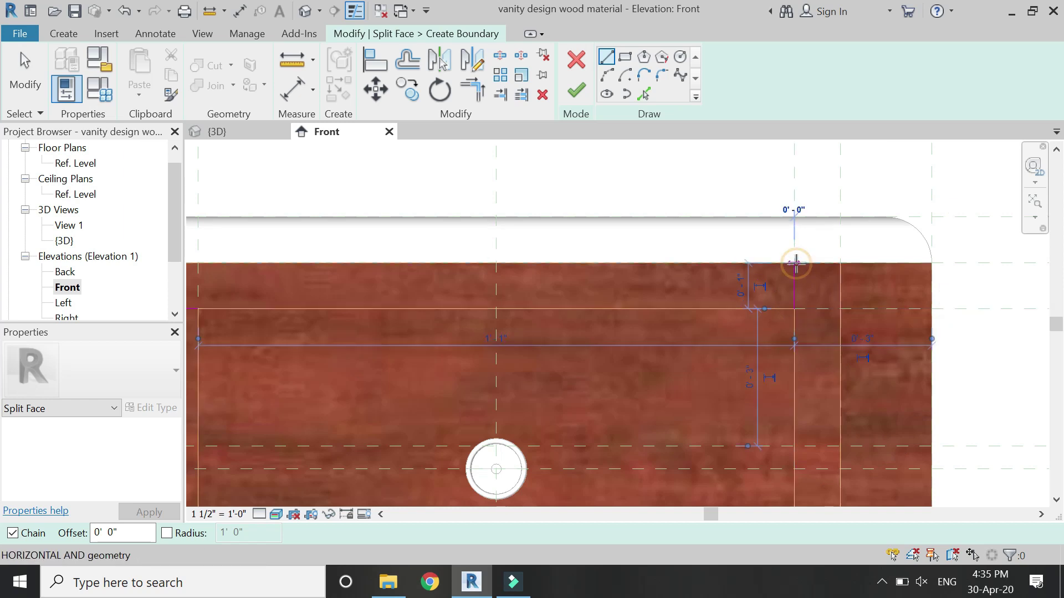
{"action": "scroll", "coordinate": [774, 186], "scroll_direction": "down", "scroll_amount": 5}
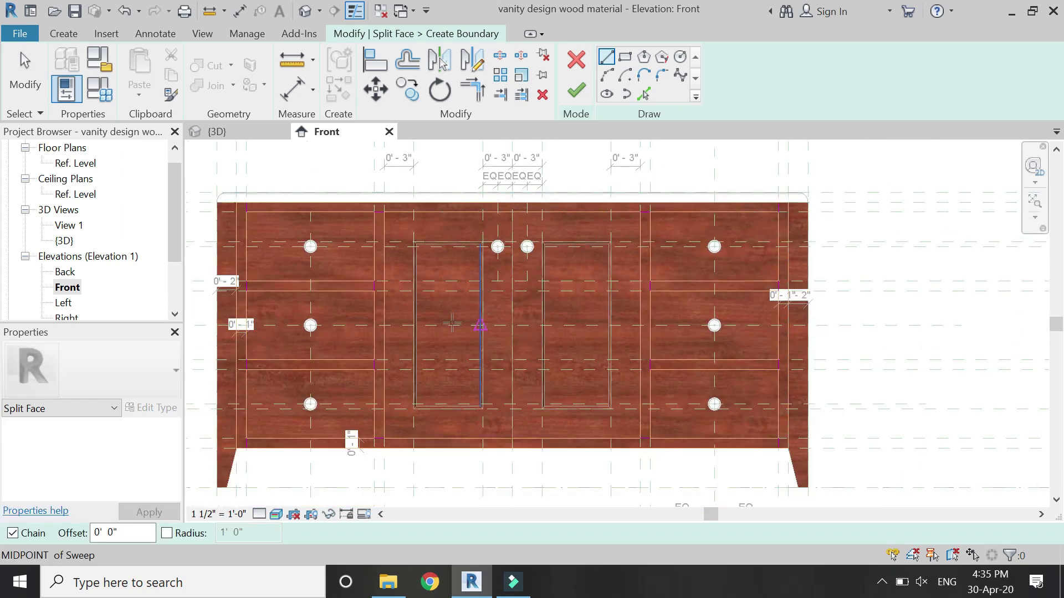
- Finish the split-face boundary edit and deselect the face
{"action": "key", "text": "Escape"}
{"action": "key", "text": "Escape"}
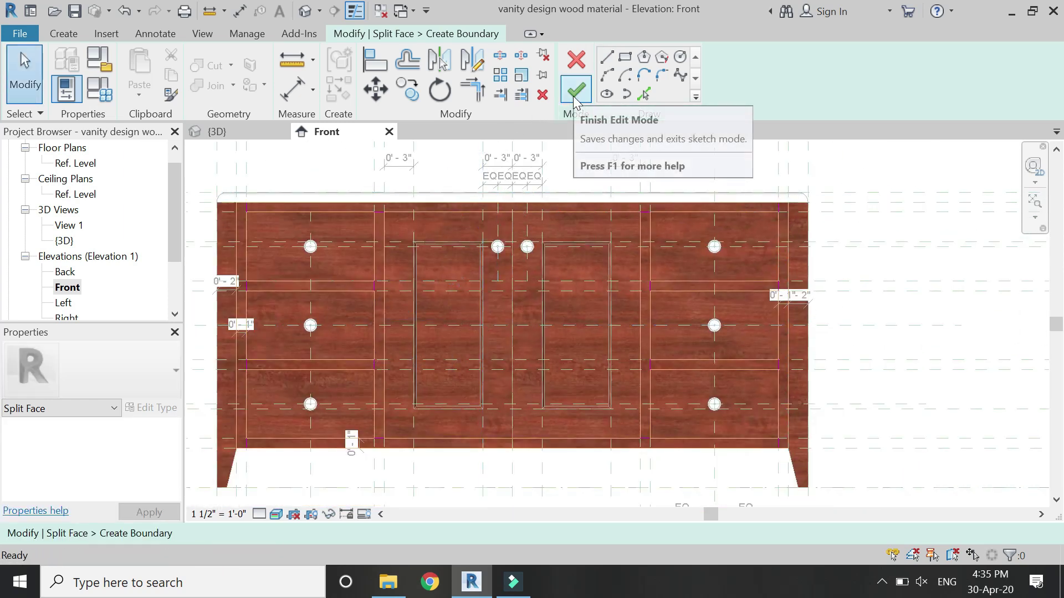
{"action": "left_click", "coordinate": [575, 91]}
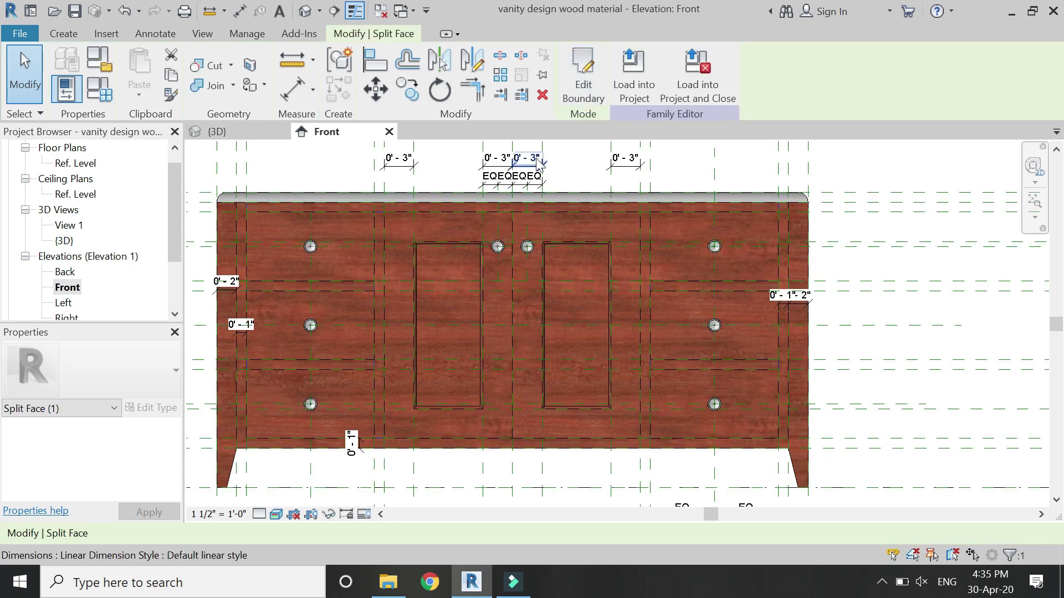
{"action": "key", "text": "Escape"}
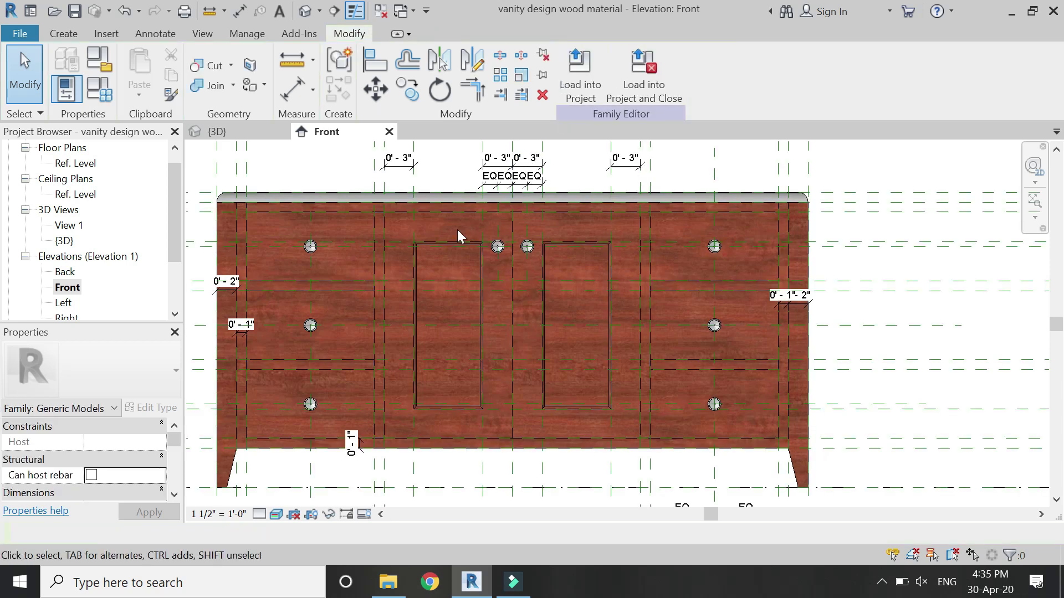
- Paint the right stile and two upper stile regions with Mahogany (Vertical Grain), then finish painting
{"action": "left_click", "coordinate": [247, 89]}
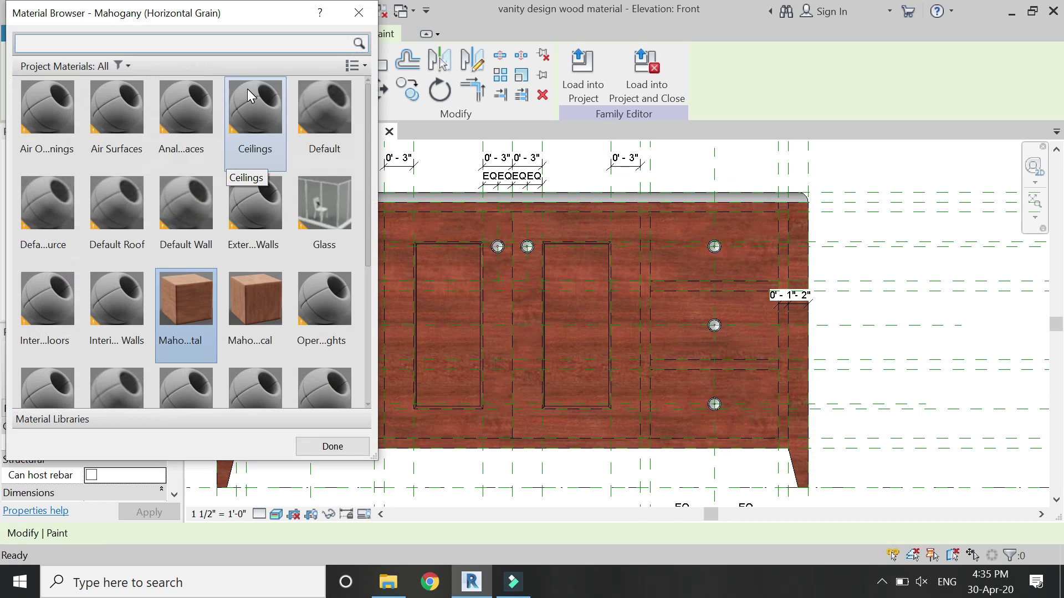
{"action": "left_click", "coordinate": [250, 328]}
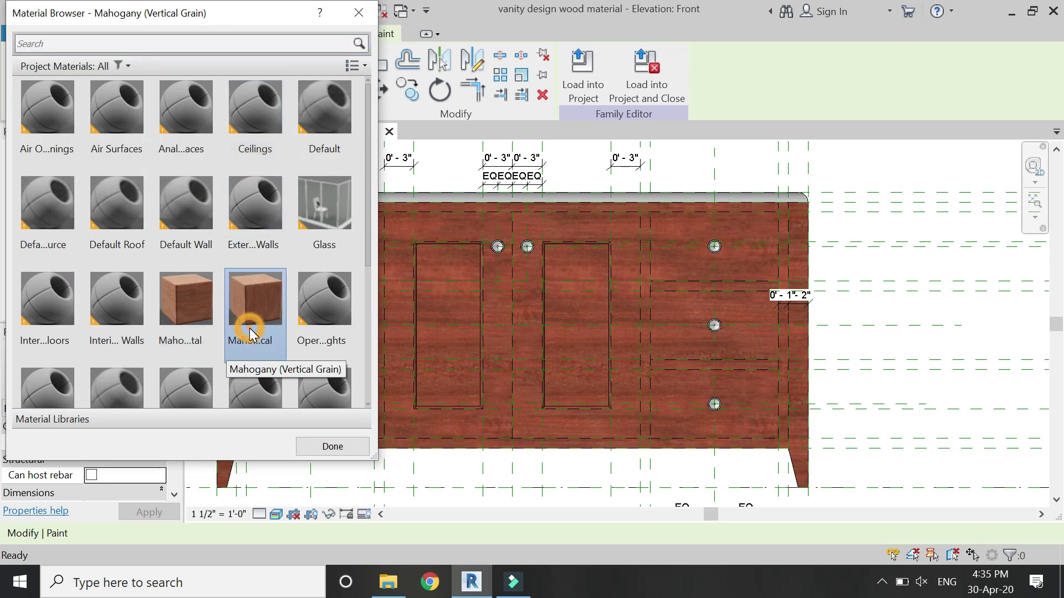
{"action": "scroll", "coordinate": [760, 201], "scroll_direction": "up", "scroll_amount": 5}
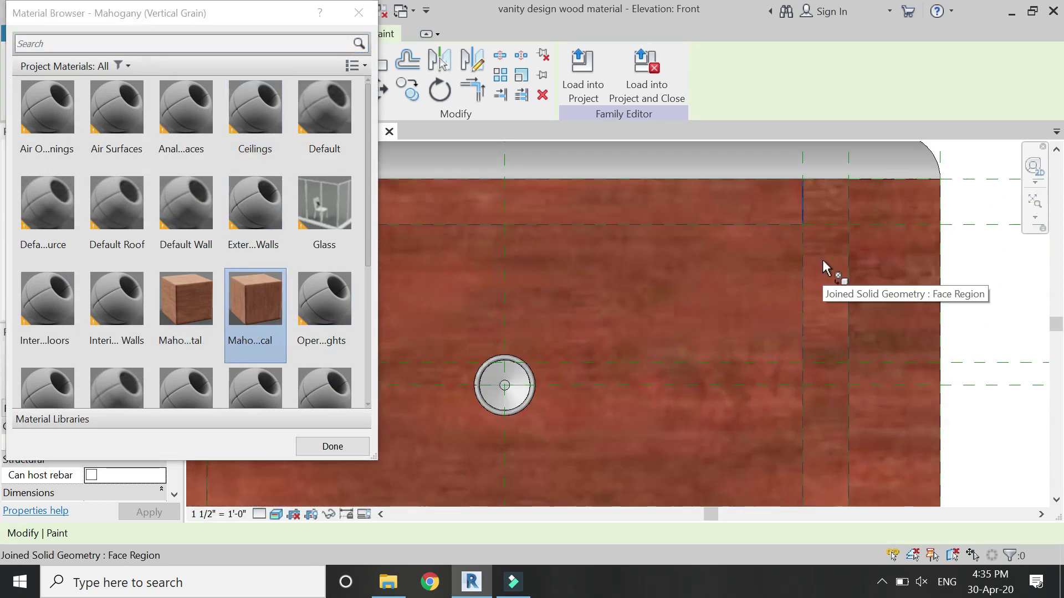
{"action": "left_click", "coordinate": [822, 268]}
{"action": "scroll", "coordinate": [884, 175], "scroll_direction": "down", "scroll_amount": 4}
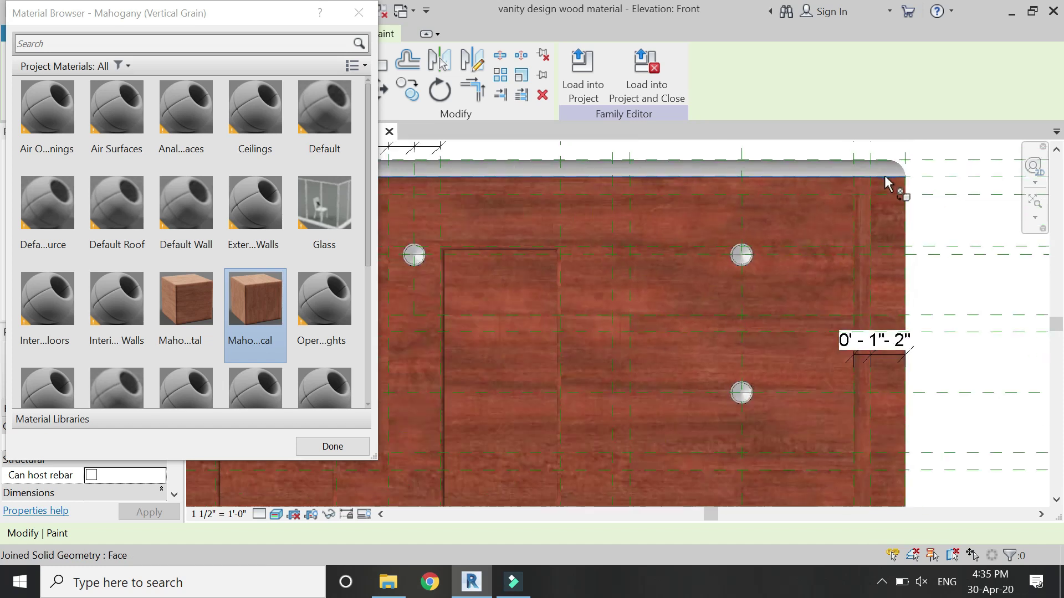
{"action": "scroll", "coordinate": [703, 204], "scroll_direction": "up", "scroll_amount": 4}
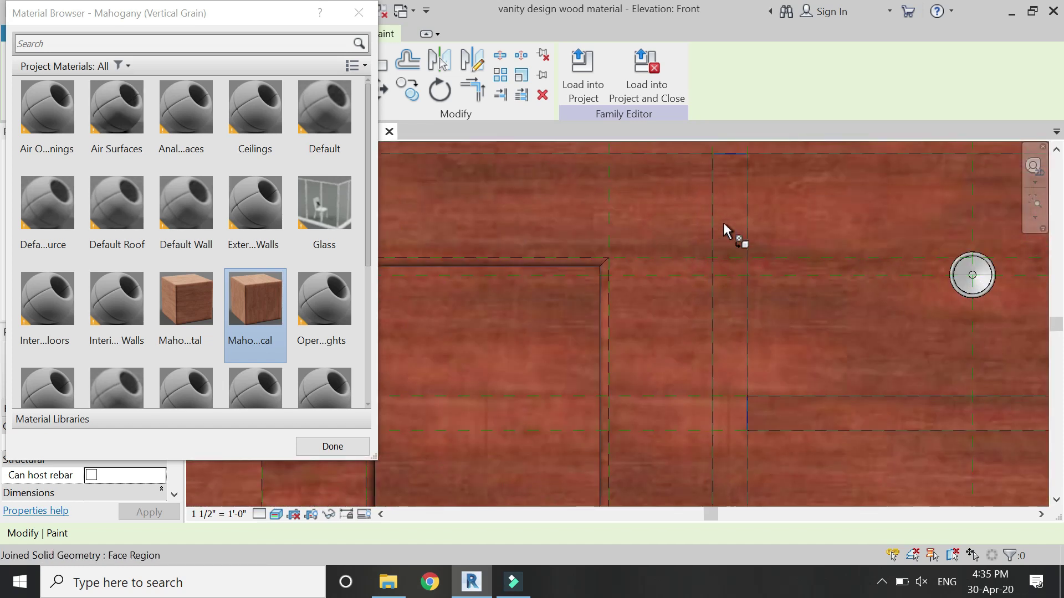
{"action": "scroll", "coordinate": [868, 238], "scroll_direction": "down", "scroll_amount": 3}
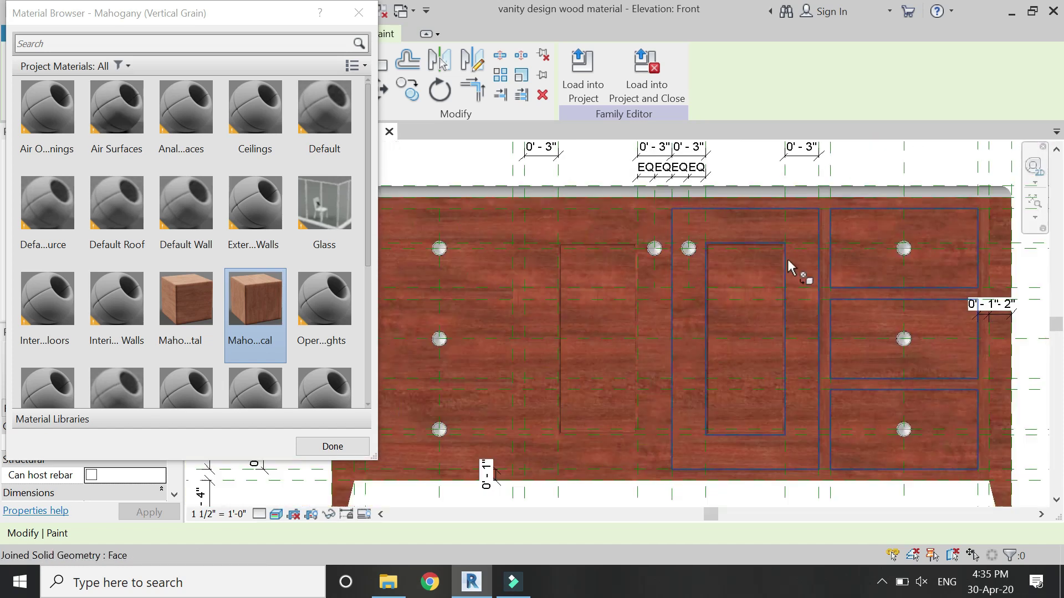
{"action": "scroll", "coordinate": [836, 261], "scroll_direction": "up", "scroll_amount": 2}
{"action": "scroll", "coordinate": [611, 248], "scroll_direction": "down", "scroll_amount": 2}
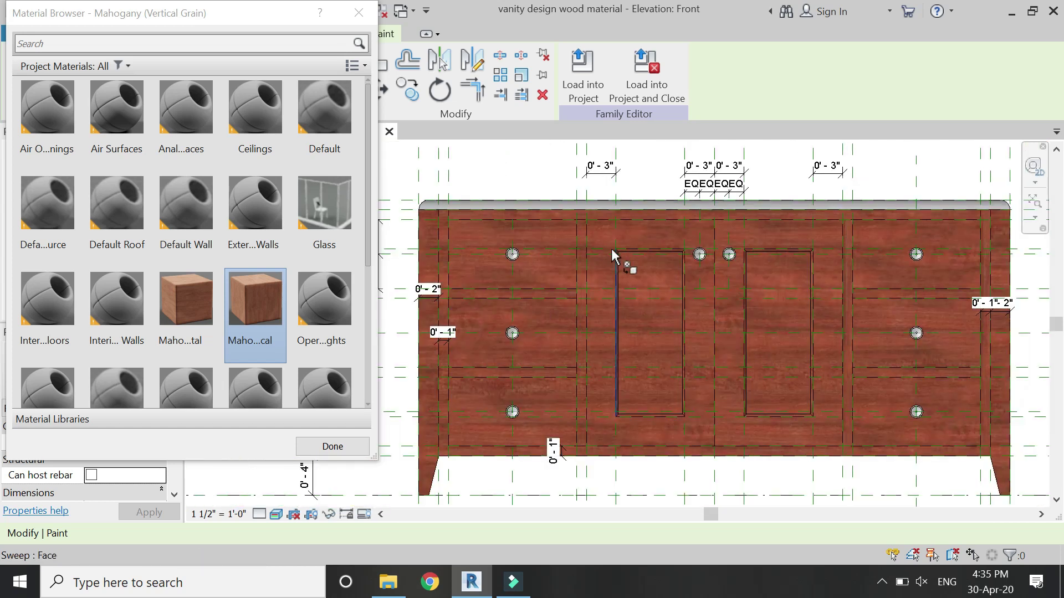
{"action": "scroll", "coordinate": [589, 254], "scroll_direction": "up", "scroll_amount": 3}
{"action": "left_click", "coordinate": [572, 224]}
{"action": "scroll", "coordinate": [620, 176], "scroll_direction": "down", "scroll_amount": 1}
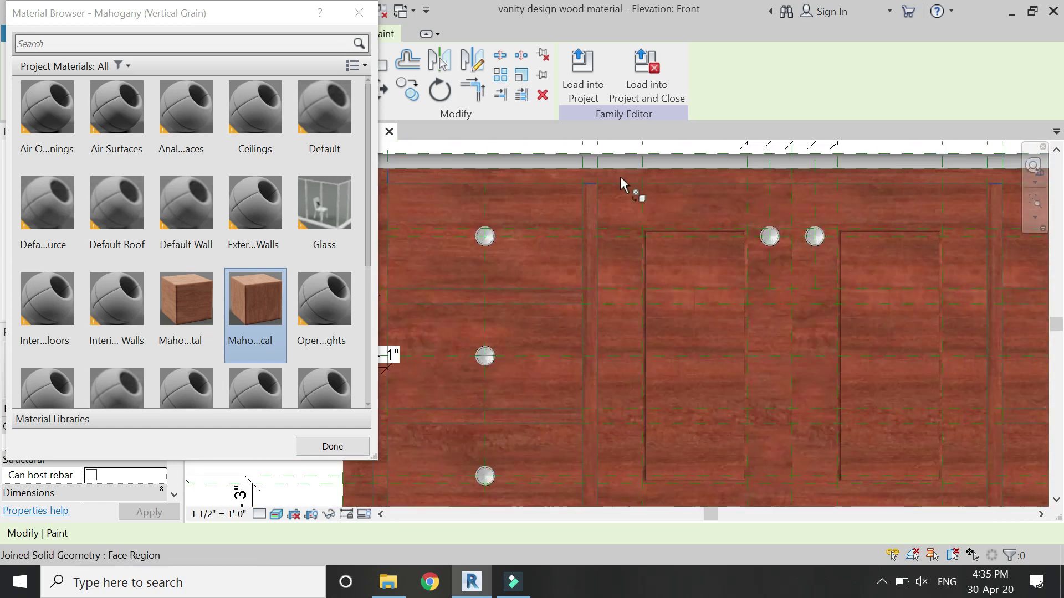
{"action": "scroll", "coordinate": [452, 218], "scroll_direction": "down", "scroll_amount": 2}
{"action": "scroll", "coordinate": [427, 188], "scroll_direction": "up", "scroll_amount": 3}
{"action": "scroll", "coordinate": [427, 188], "scroll_direction": "up", "scroll_amount": 1}
{"action": "left_click", "coordinate": [451, 214]}
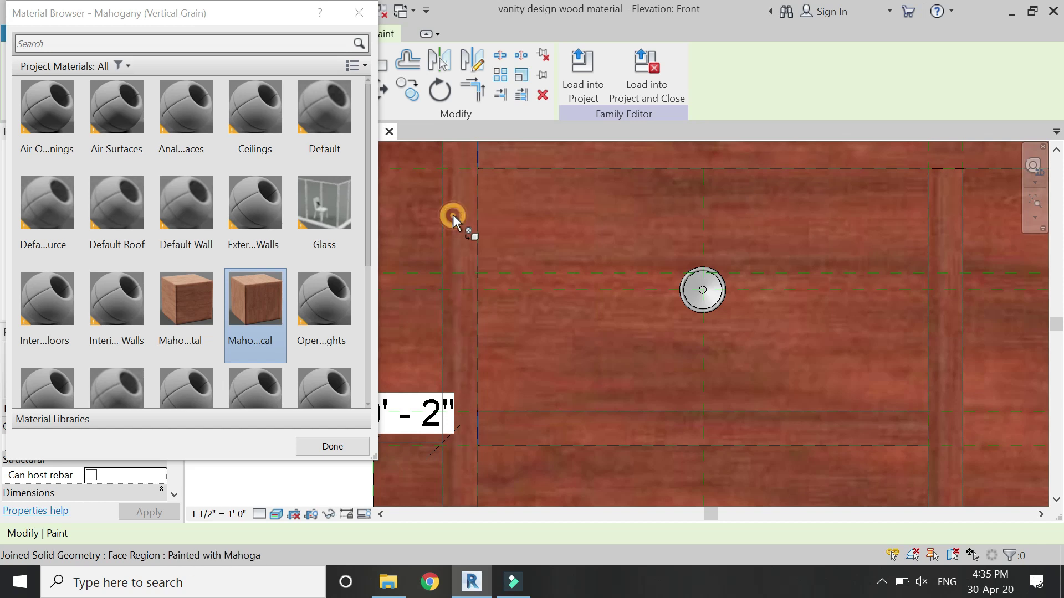
{"action": "scroll", "coordinate": [438, 189], "scroll_direction": "down", "scroll_amount": 3}
{"action": "scroll", "coordinate": [438, 188], "scroll_direction": "down", "scroll_amount": 2}
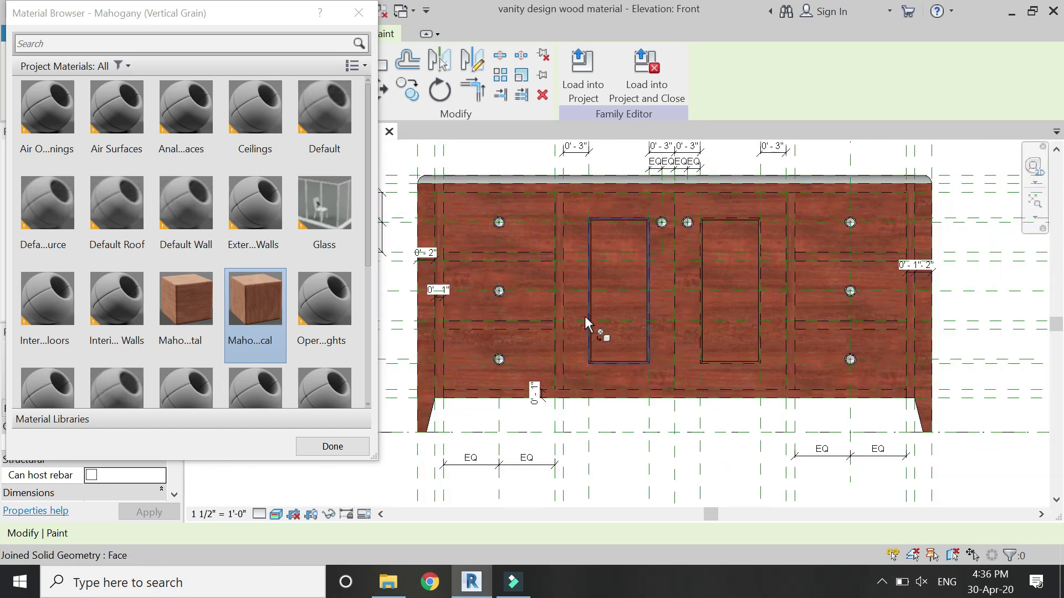
{"action": "left_click", "coordinate": [332, 447]}
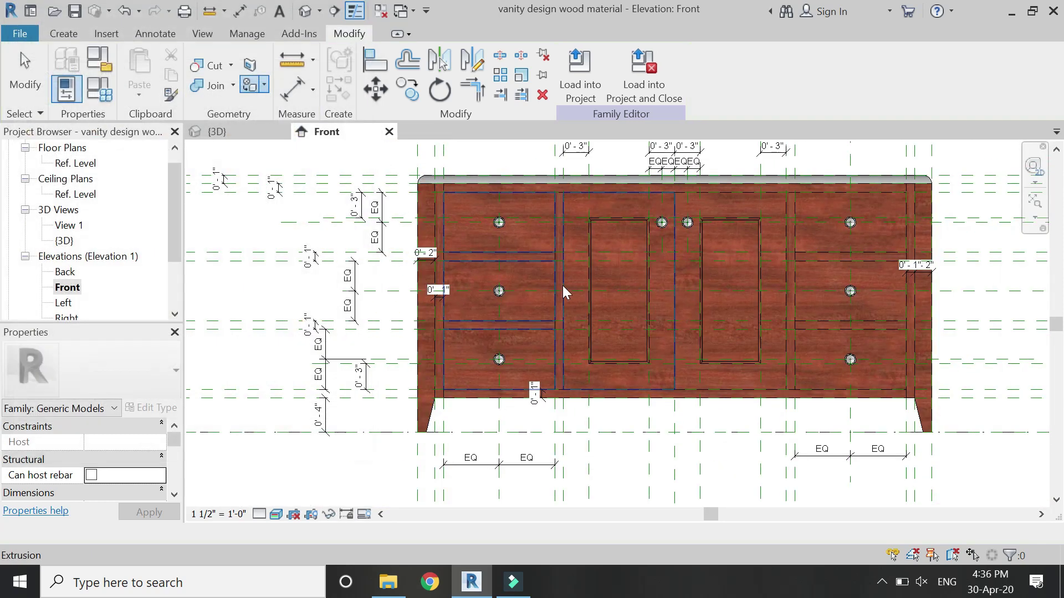
- Pick the vanity front face and draw two vertical split lines above the left door panel
{"action": "left_click", "coordinate": [249, 65]}
{"action": "scroll", "coordinate": [577, 188], "scroll_direction": "up", "scroll_amount": 3}
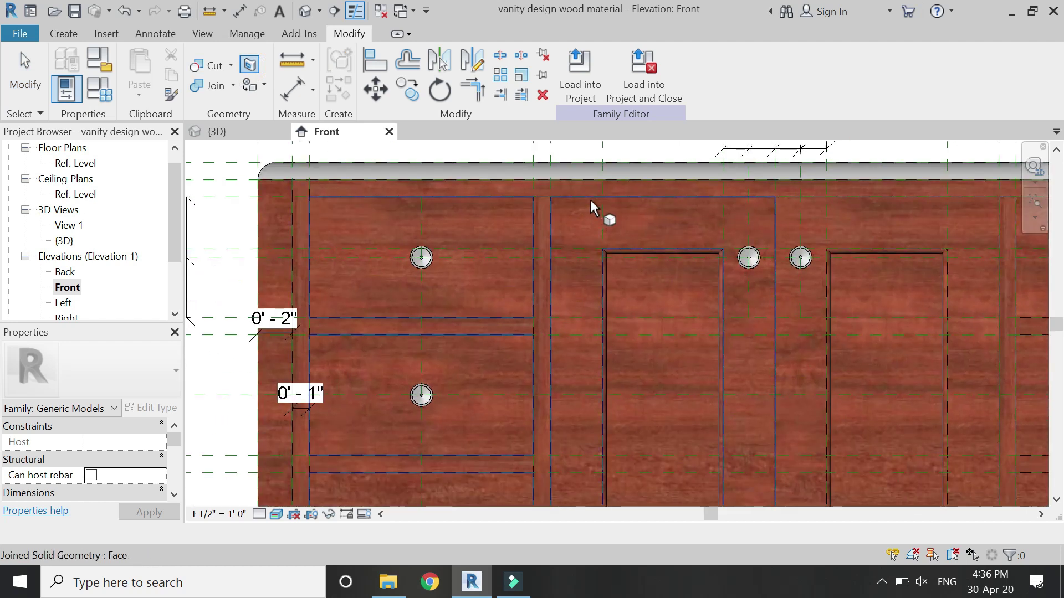
{"action": "left_click", "coordinate": [590, 200]}
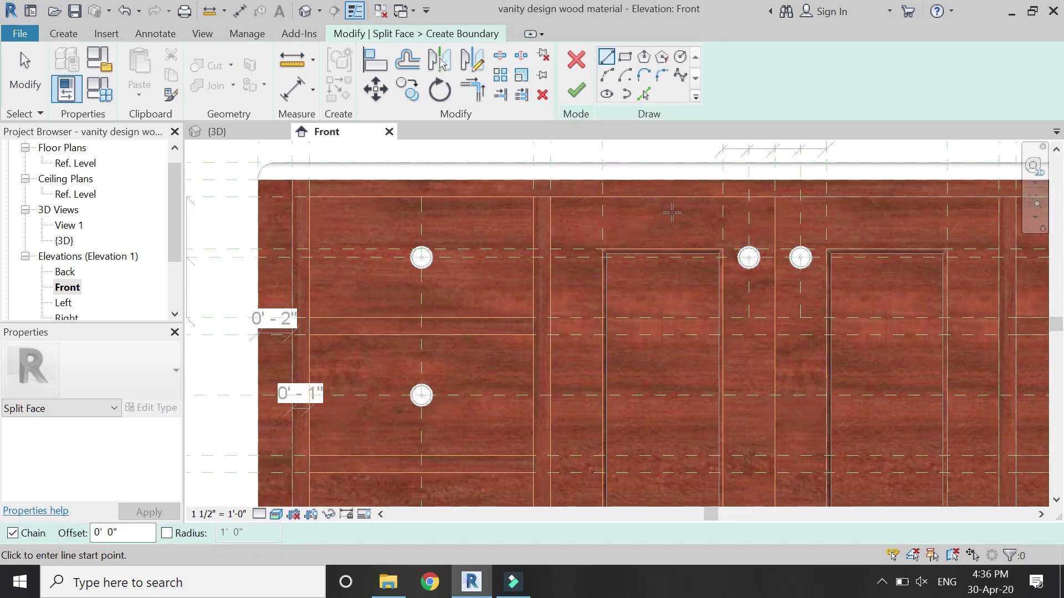
{"action": "scroll", "coordinate": [668, 209], "scroll_direction": "up", "scroll_amount": 3}
{"action": "left_click", "coordinate": [532, 183]}
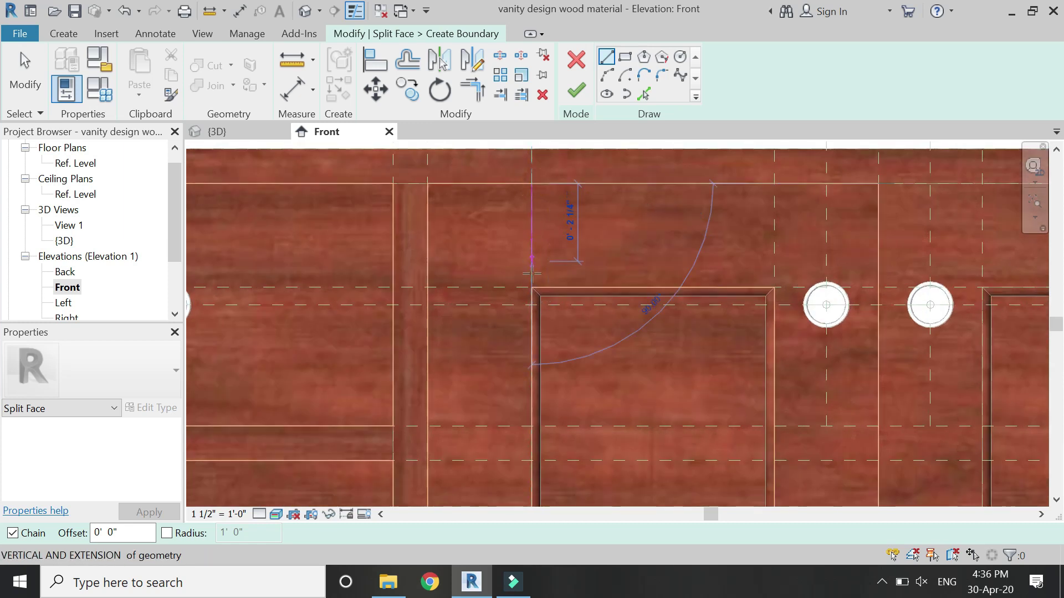
{"action": "left_click", "coordinate": [531, 287]}
{"action": "key", "text": "Escape"}
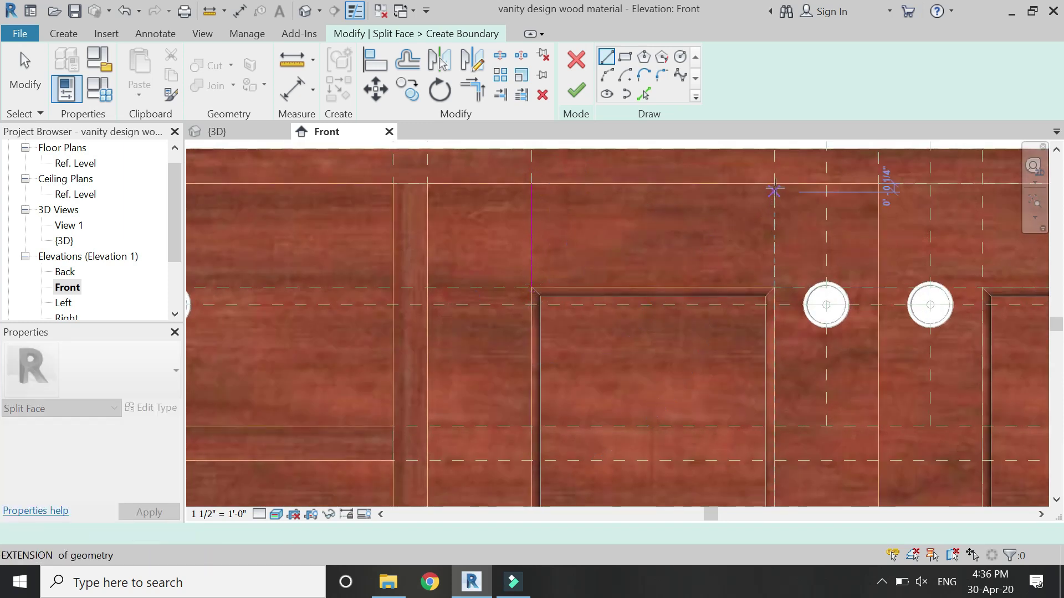
{"action": "left_click", "coordinate": [774, 183]}
{"action": "left_click", "coordinate": [775, 283]}
{"action": "key", "text": "Escape"}
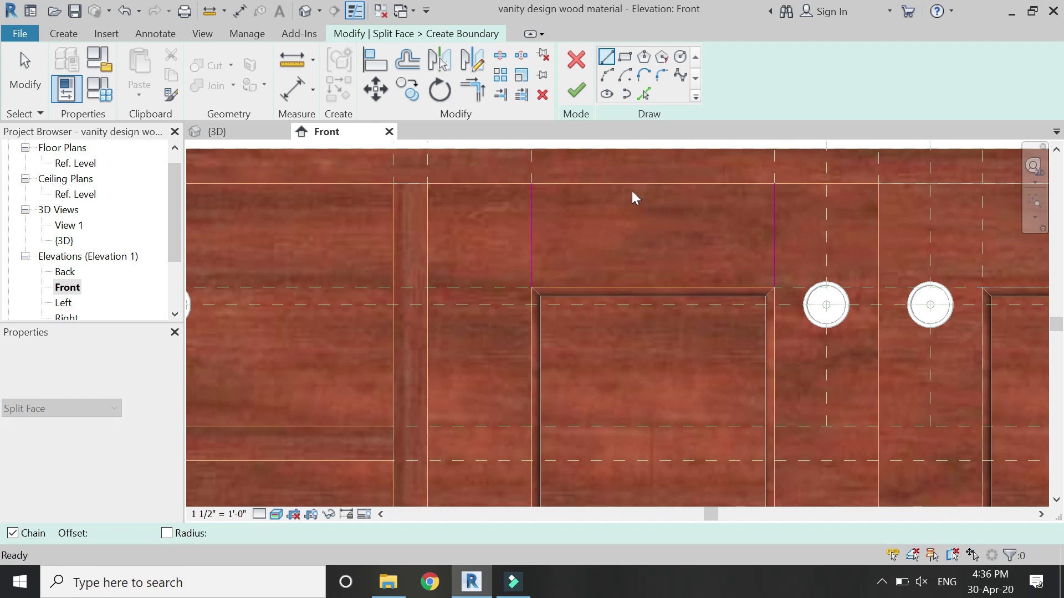
- Draw two vertical split lines below the panel corners to the face edge and finish the sketch
{"action": "scroll", "coordinate": [632, 191], "scroll_direction": "down", "scroll_amount": 5}
{"action": "scroll", "coordinate": [610, 451], "scroll_direction": "up", "scroll_amount": 4}
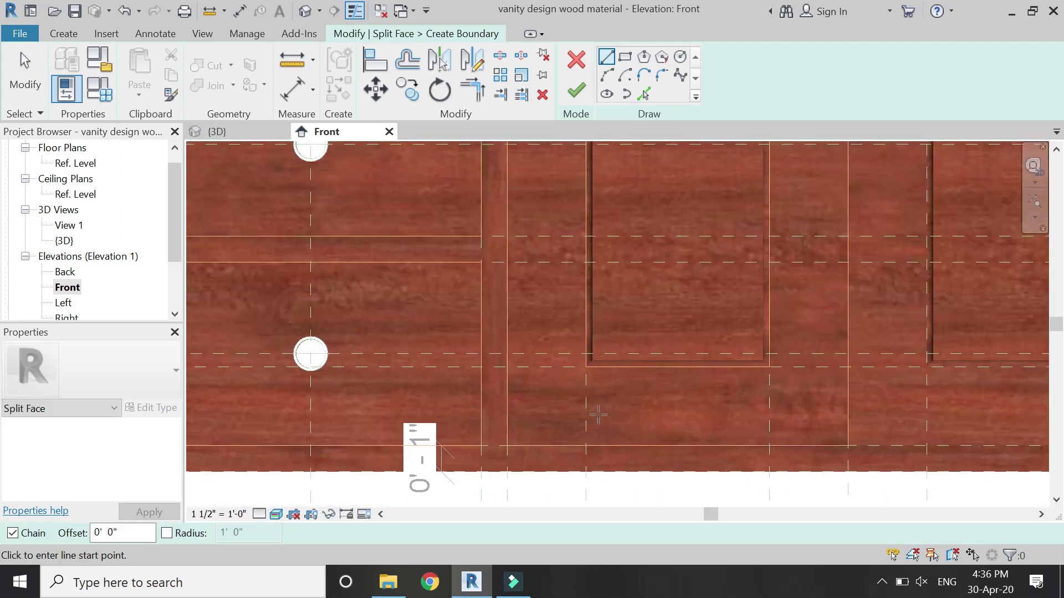
{"action": "left_click", "coordinate": [586, 373]}
{"action": "left_click", "coordinate": [588, 441]}
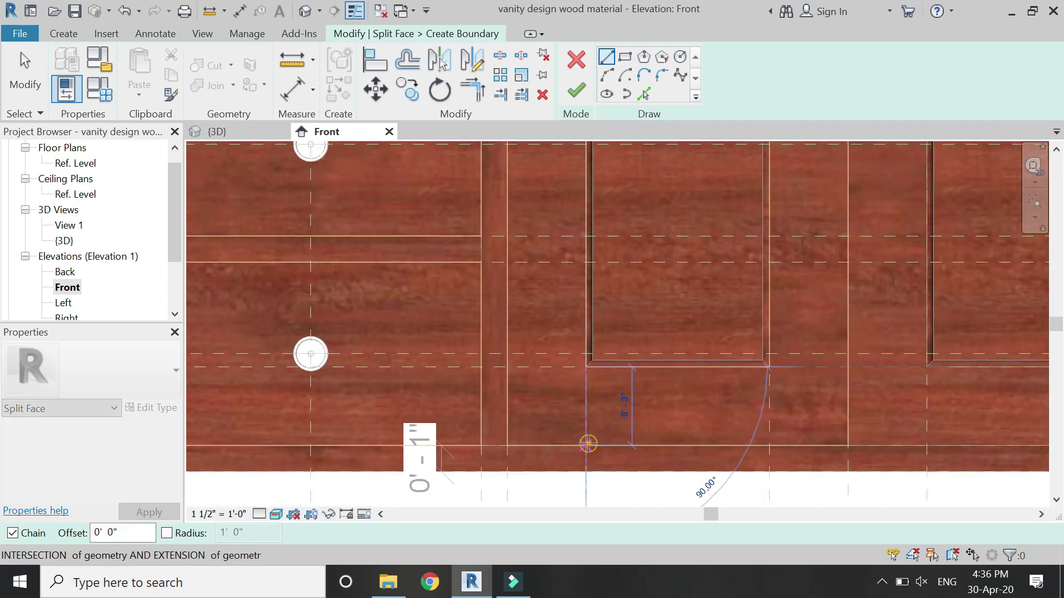
{"action": "key", "text": "Escape"}
{"action": "key", "text": "Escape"}
{"action": "left_click", "coordinate": [769, 367]}
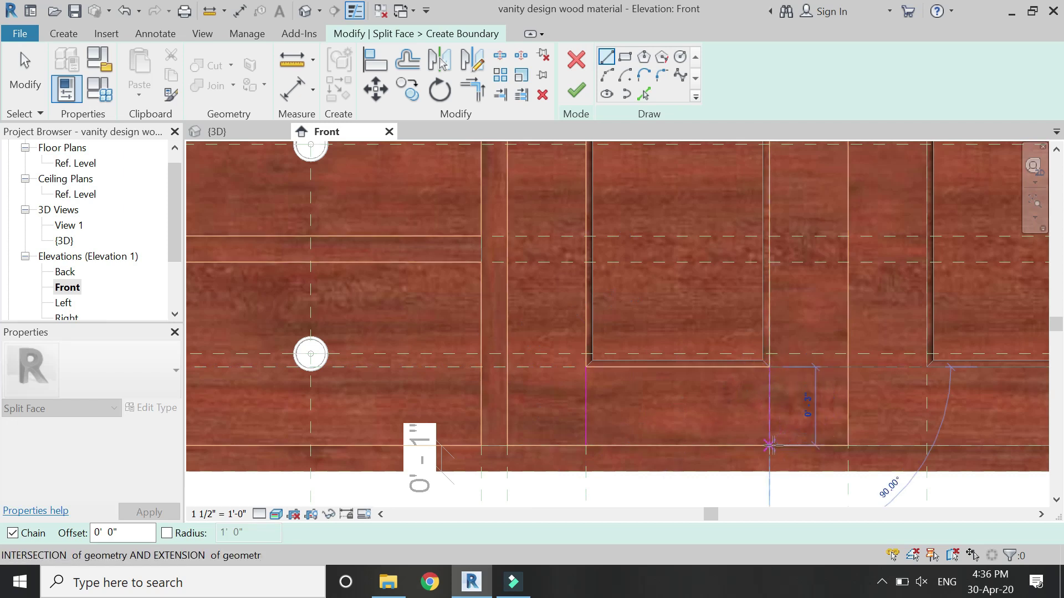
{"action": "left_click", "coordinate": [772, 445]}
{"action": "key", "text": "Escape"}
{"action": "scroll", "coordinate": [627, 435], "scroll_direction": "down", "scroll_amount": 3}
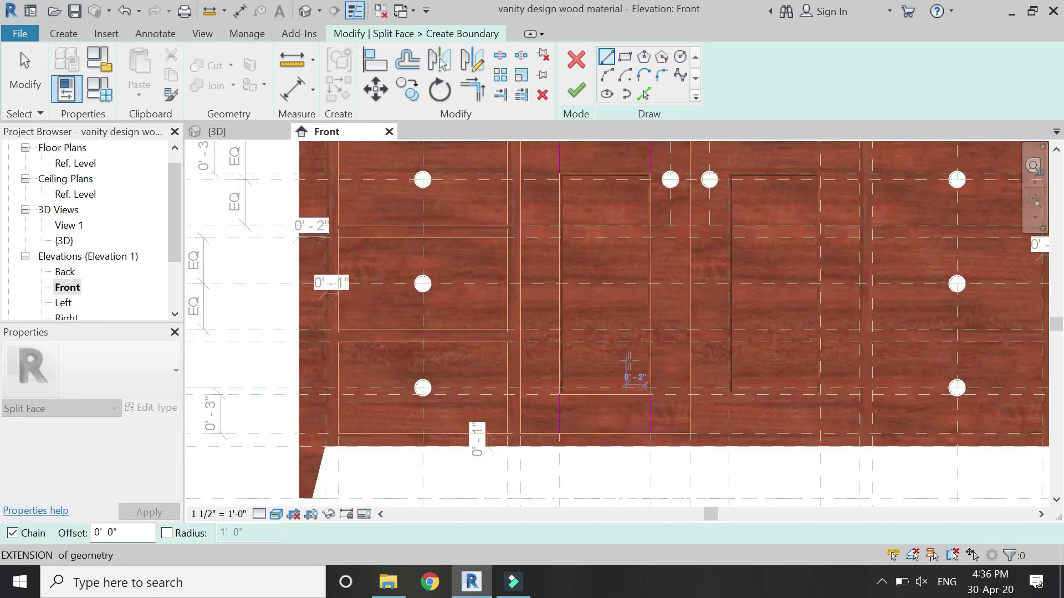
{"action": "scroll", "coordinate": [637, 373], "scroll_direction": "down", "scroll_amount": 1}
{"action": "scroll", "coordinate": [659, 252], "scroll_direction": "up", "scroll_amount": 1}
{"action": "left_click", "coordinate": [576, 91]}
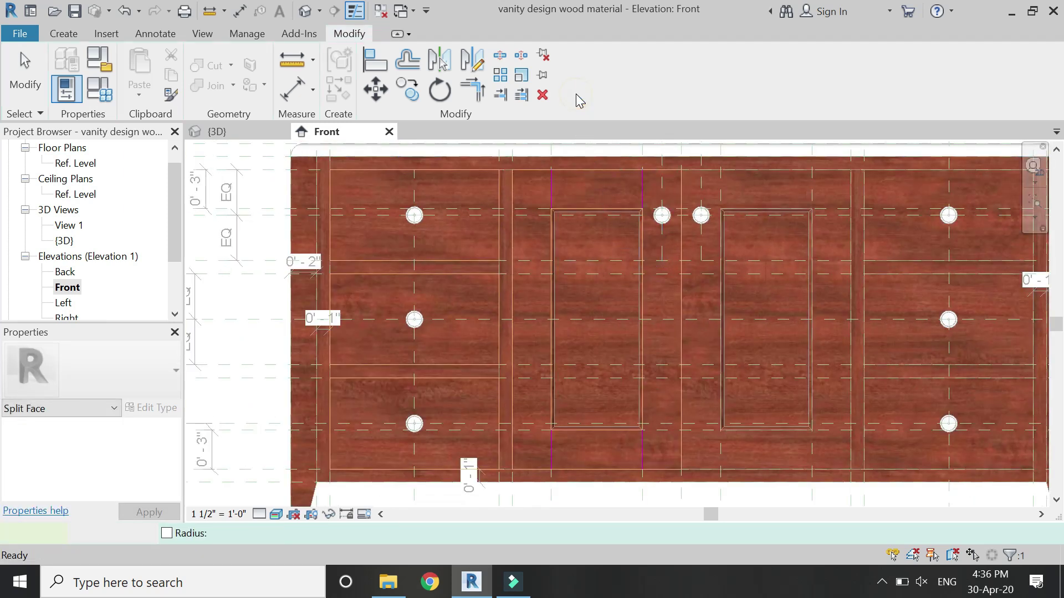
- Paint the split strip beside the left door and the strip between the doors with Mahogany (Vertical Grain)
{"action": "key", "text": "Escape"}
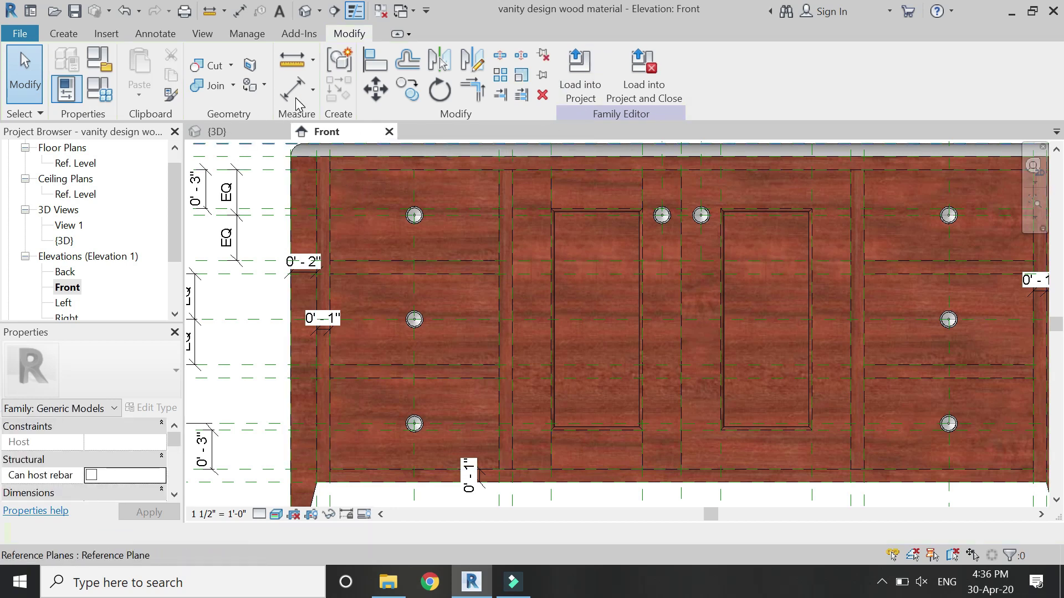
{"action": "left_click", "coordinate": [251, 86]}
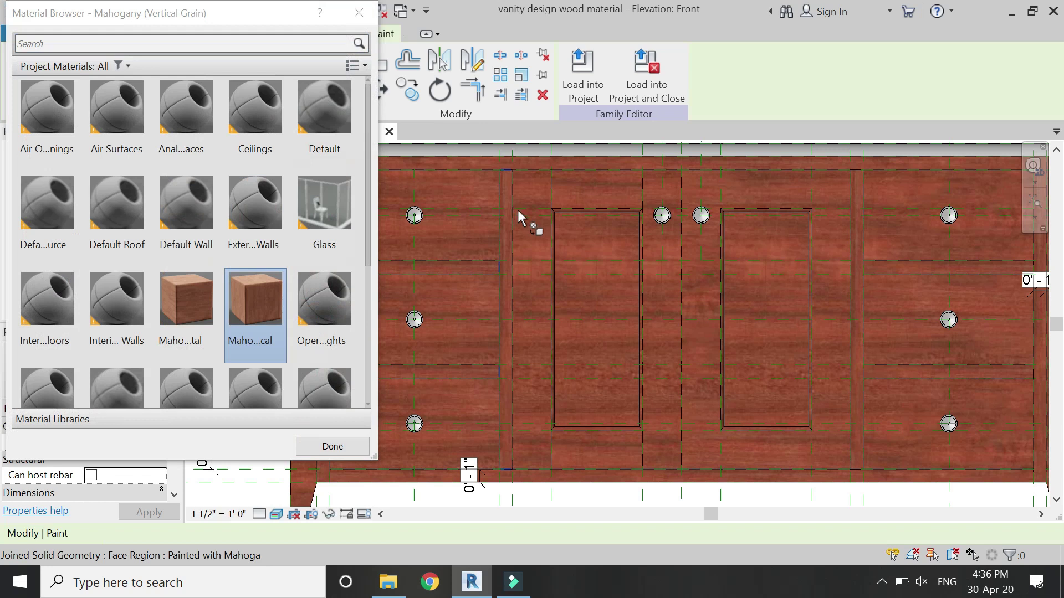
{"action": "left_click", "coordinate": [541, 227]}
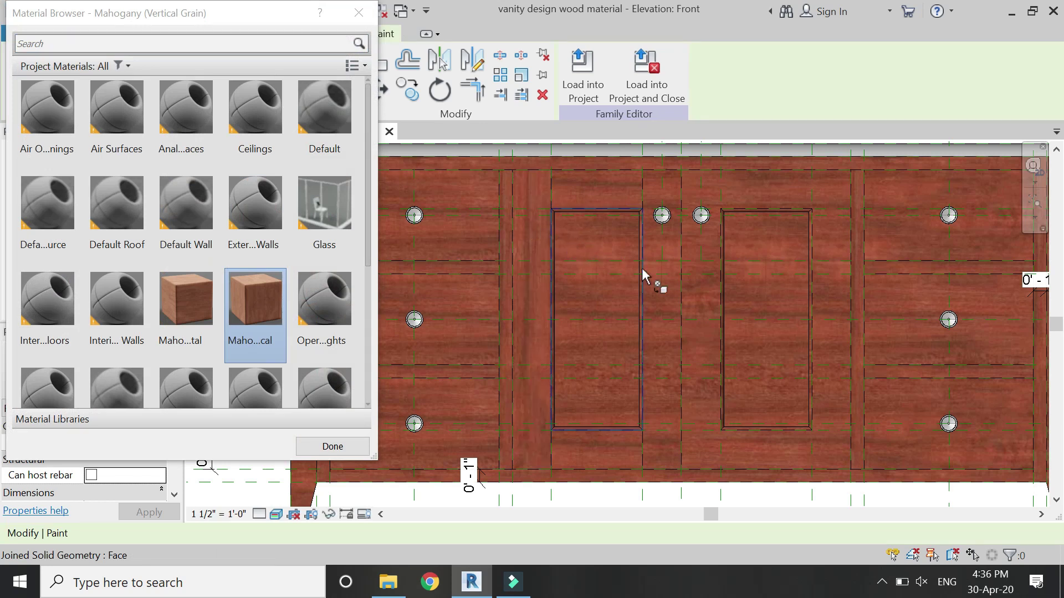
{"action": "left_click", "coordinate": [667, 249]}
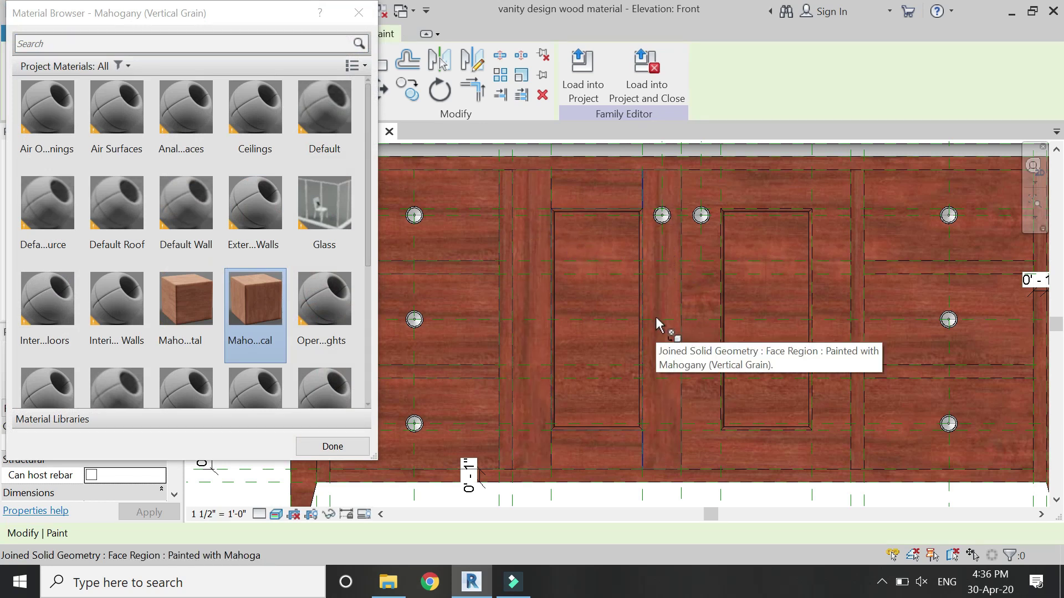
{"action": "left_click", "coordinate": [332, 447]}
- Pick the vanity front face and draw split lines down from the right door's lower corners
{"action": "key", "text": "Escape"}
{"action": "scroll", "coordinate": [735, 374], "scroll_direction": "down", "scroll_amount": 3}
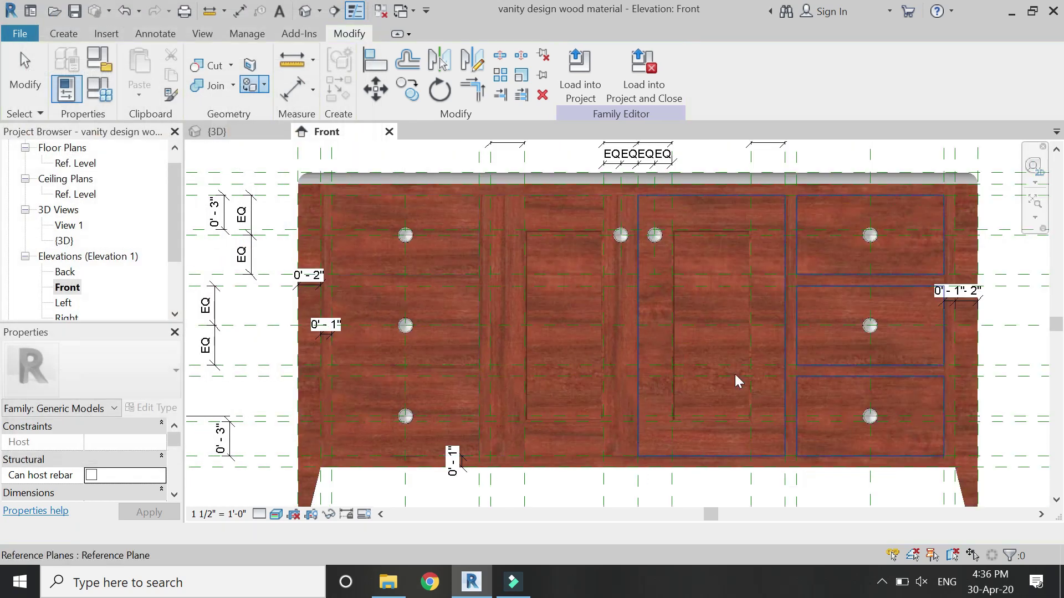
{"action": "scroll", "coordinate": [847, 346], "scroll_direction": "up", "scroll_amount": 3}
{"action": "scroll", "coordinate": [847, 347], "scroll_direction": "up", "scroll_amount": 1}
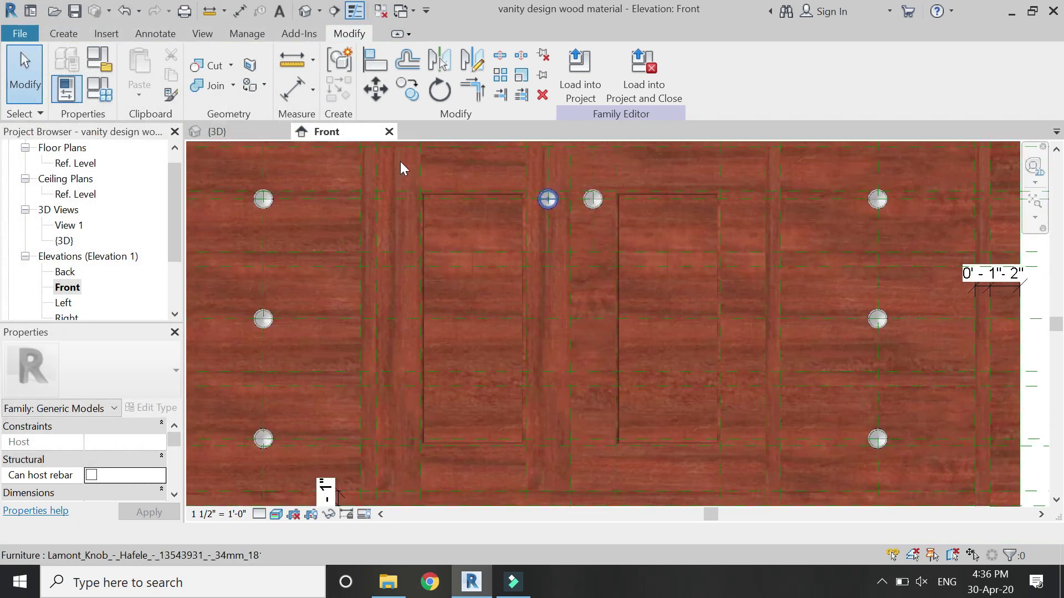
{"action": "left_click", "coordinate": [250, 65]}
{"action": "scroll", "coordinate": [646, 393], "scroll_direction": "down", "scroll_amount": 2}
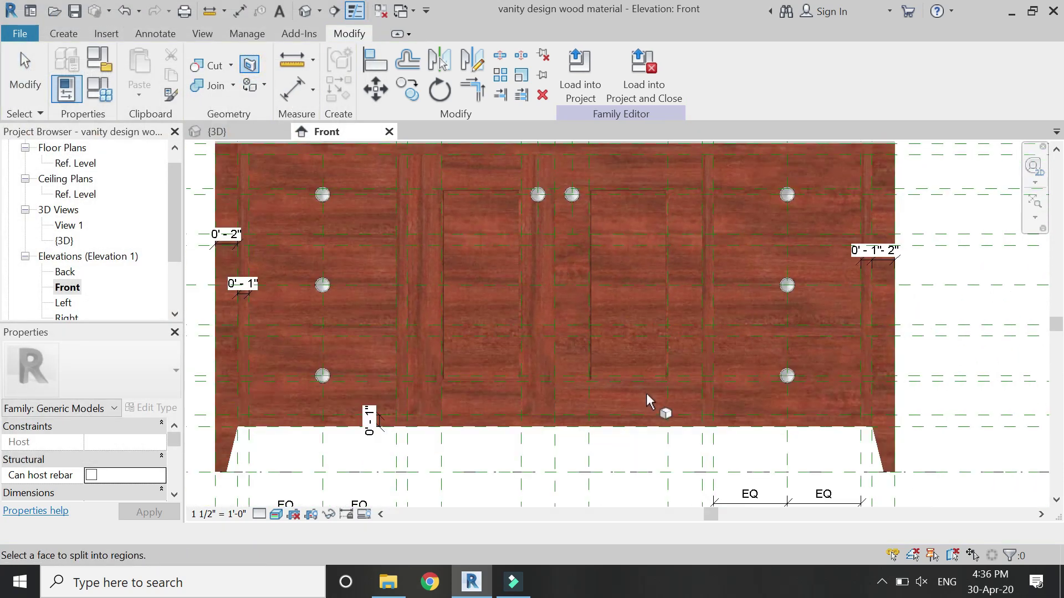
{"action": "scroll", "coordinate": [649, 410], "scroll_direction": "up", "scroll_amount": 2}
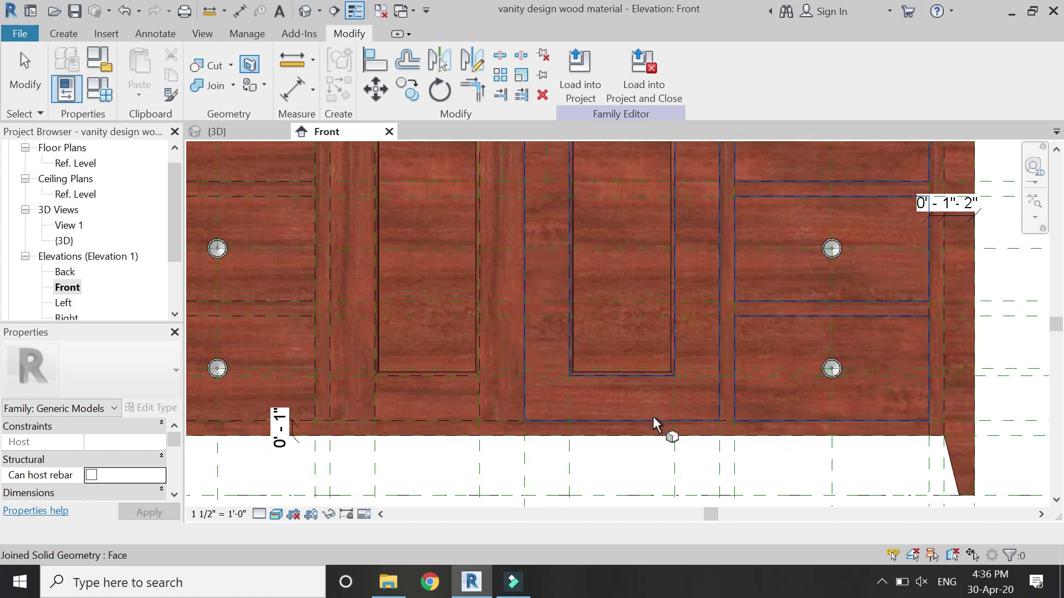
{"action": "left_click", "coordinate": [654, 423]}
{"action": "scroll", "coordinate": [657, 369], "scroll_direction": "up", "scroll_amount": 2}
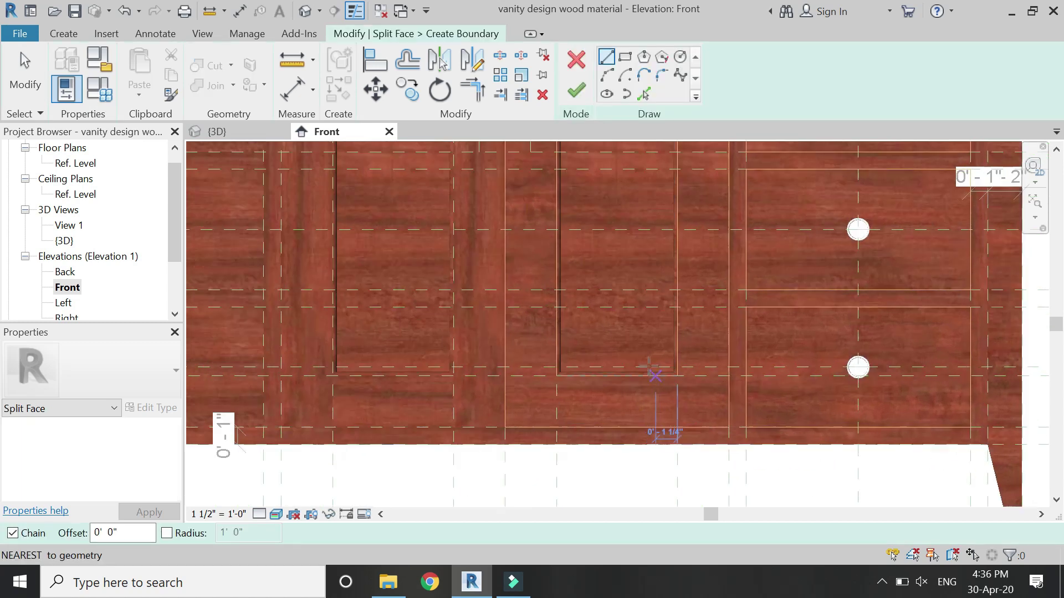
{"action": "scroll", "coordinate": [554, 374], "scroll_direction": "up", "scroll_amount": 2}
{"action": "left_click", "coordinate": [516, 375]}
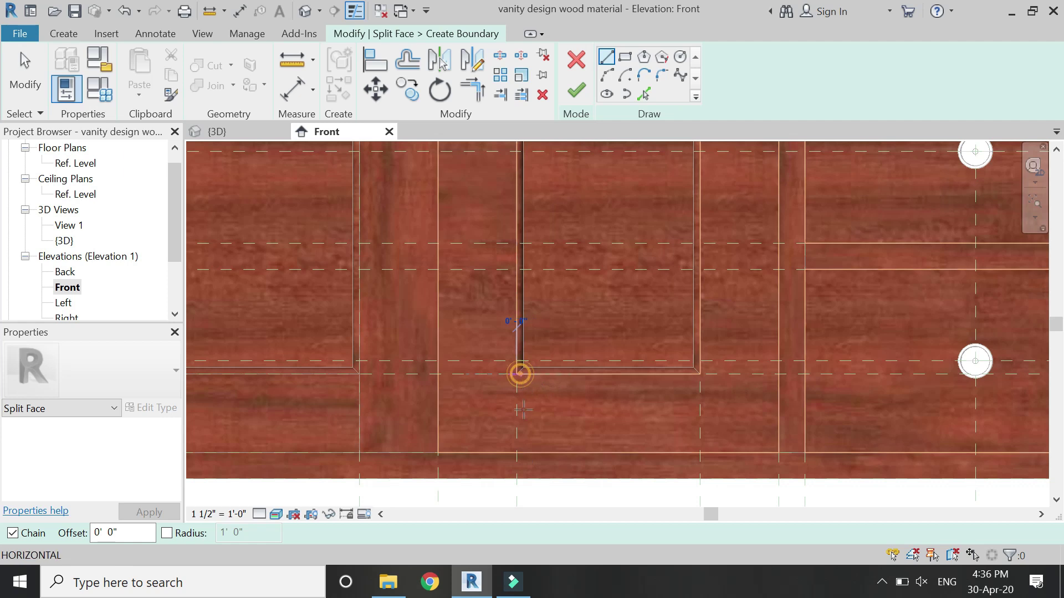
{"action": "left_click", "coordinate": [517, 447]}
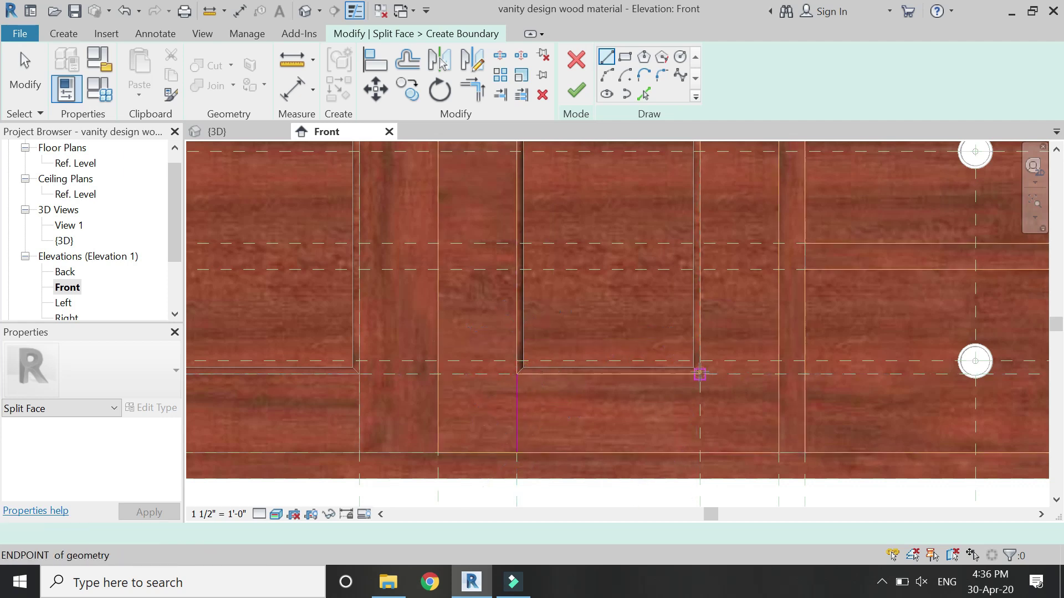
{"action": "left_click", "coordinate": [701, 450]}
{"action": "key", "text": "Escape"}
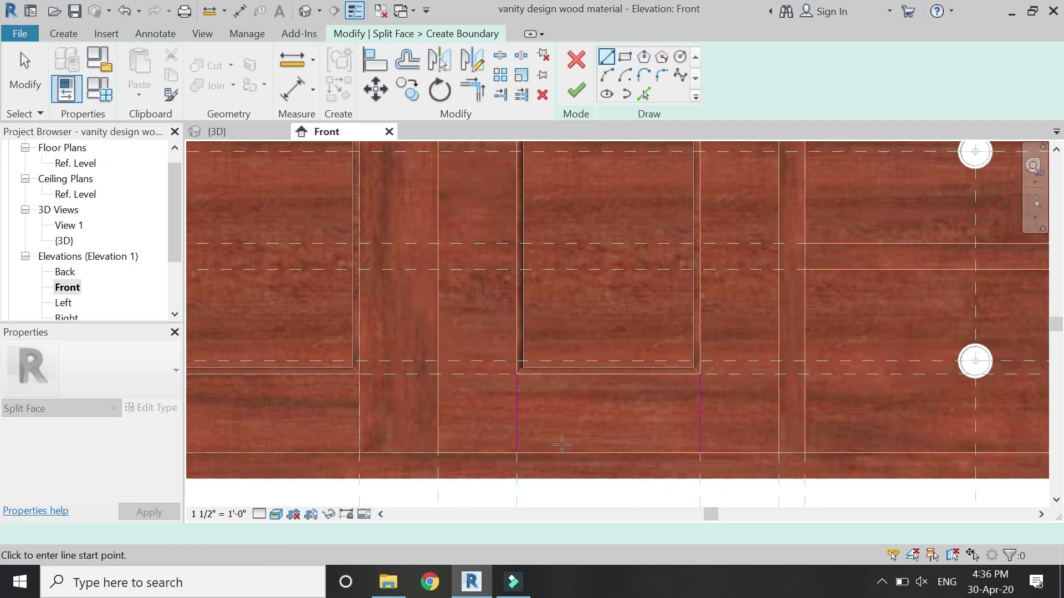
- Draw split lines from the top edge to the right door's top corners and finish the sketch
{"action": "scroll", "coordinate": [559, 233], "scroll_direction": "down", "scroll_amount": 4}
{"action": "scroll", "coordinate": [559, 224], "scroll_direction": "up", "scroll_amount": 3}
{"action": "scroll", "coordinate": [560, 223], "scroll_direction": "up", "scroll_amount": 3}
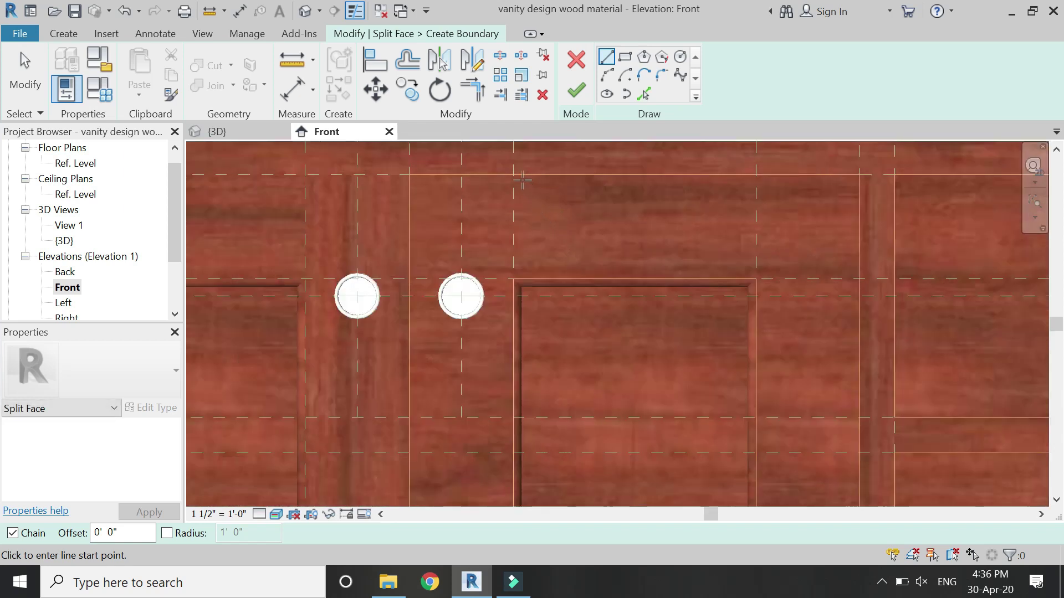
{"action": "left_click", "coordinate": [513, 174]}
{"action": "left_click", "coordinate": [515, 278]}
{"action": "key", "text": "Escape"}
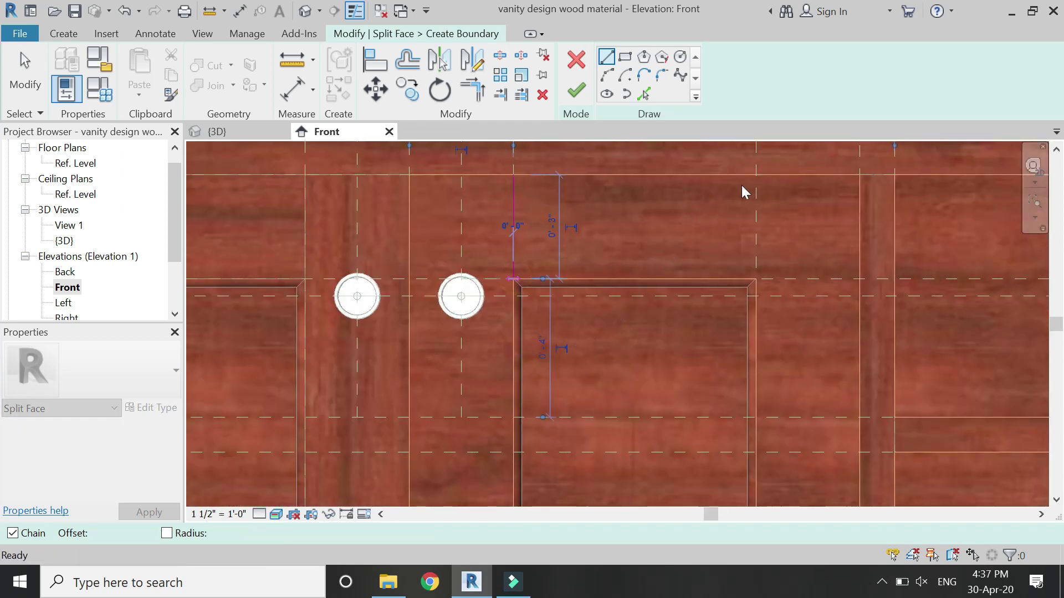
{"action": "left_click", "coordinate": [754, 175]}
{"action": "left_click", "coordinate": [756, 279]}
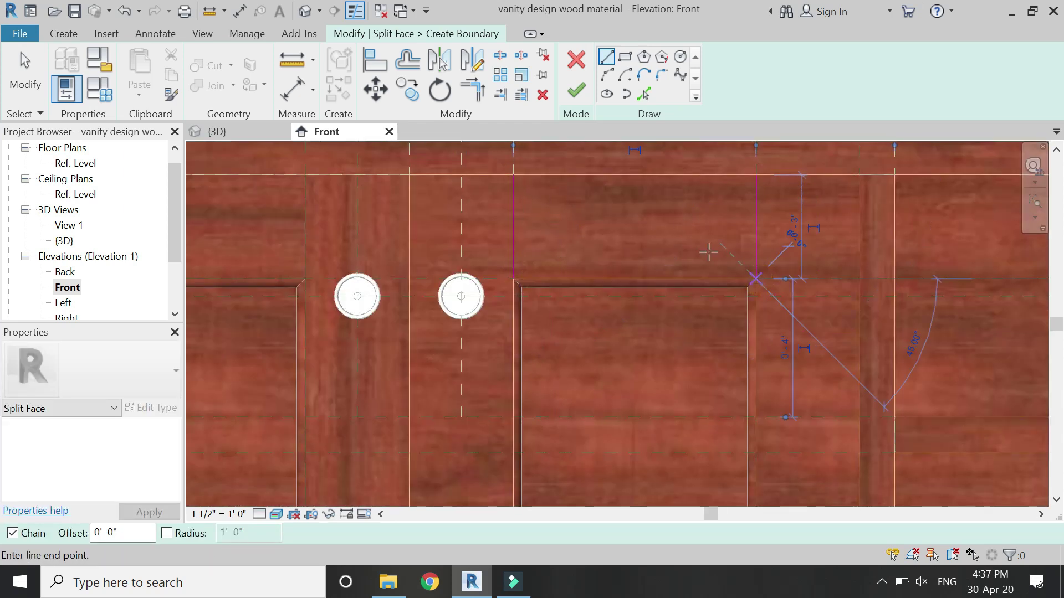
{"action": "key", "text": "Escape"}
{"action": "scroll", "coordinate": [616, 277], "scroll_direction": "down", "scroll_amount": 5}
{"action": "scroll", "coordinate": [617, 277], "scroll_direction": "up", "scroll_amount": 1}
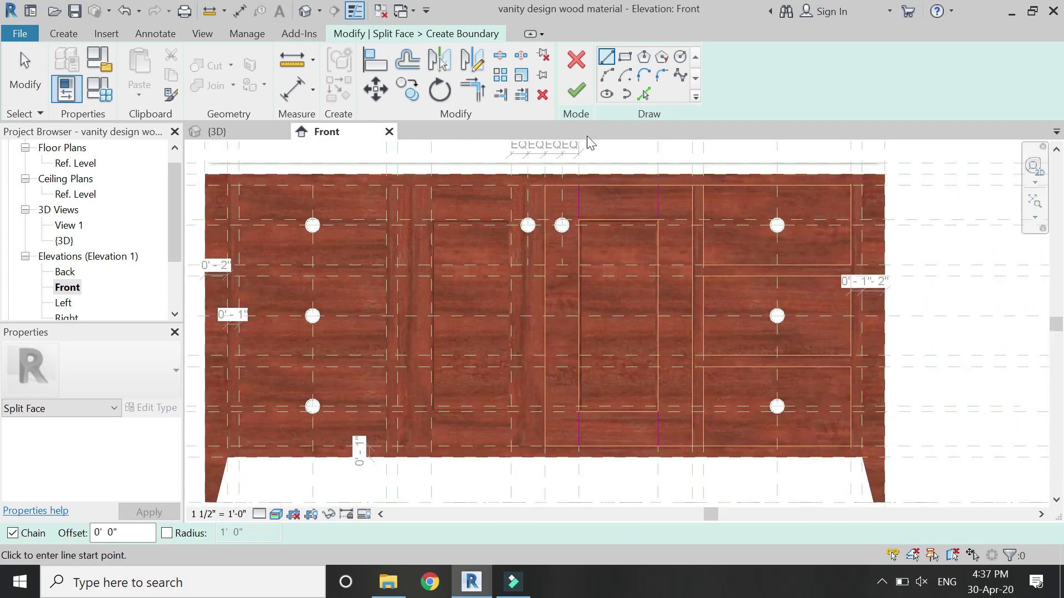
{"action": "left_click", "coordinate": [577, 90]}
- Paint the vertical strip beside the right door with Mahogany (Vertical Grain)
{"action": "key", "text": "Escape"}
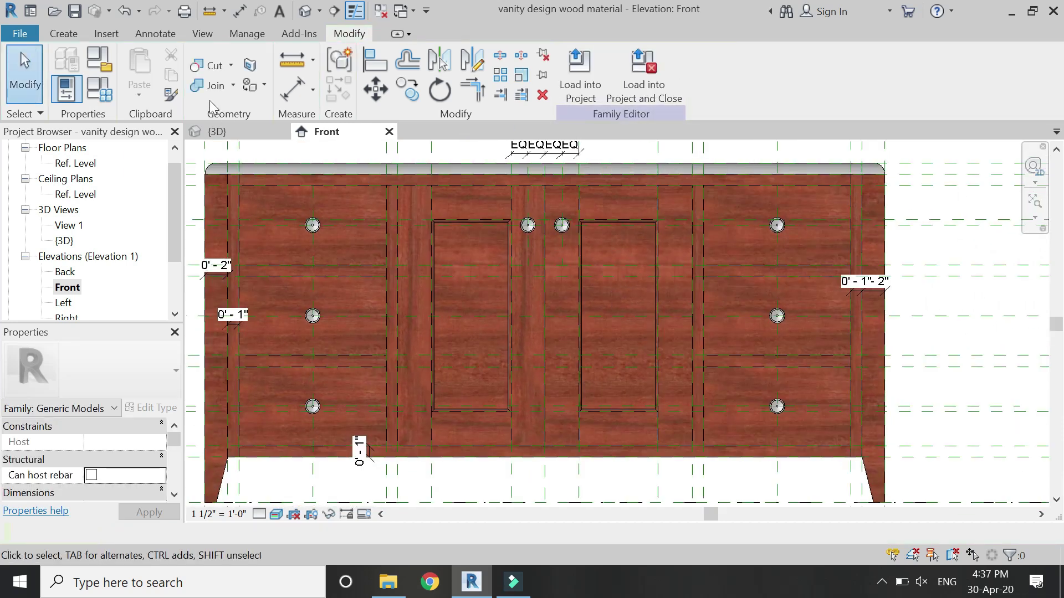
{"action": "left_click", "coordinate": [256, 86]}
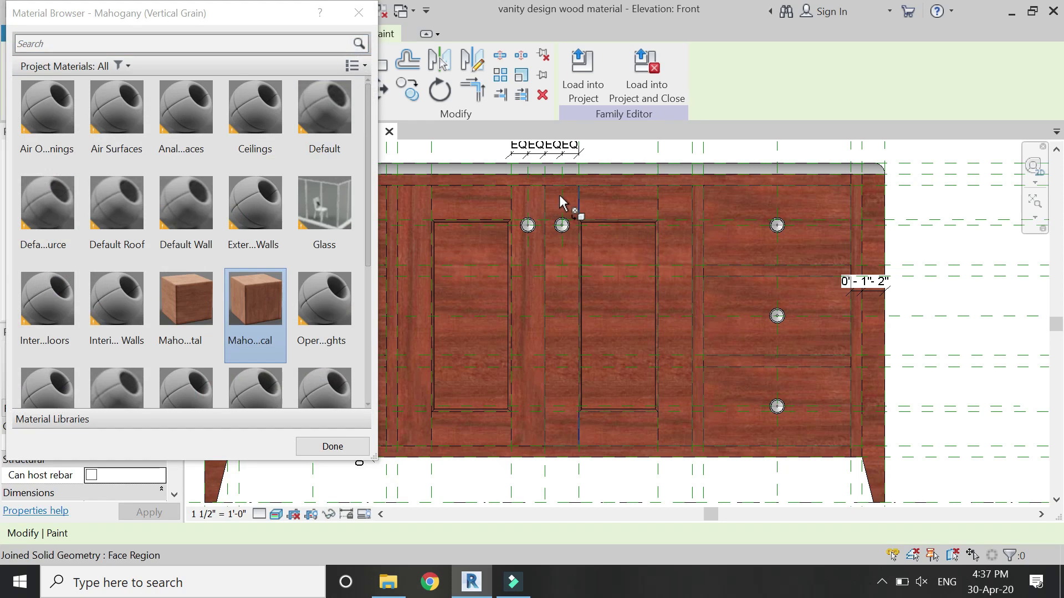
{"action": "left_click", "coordinate": [671, 203]}
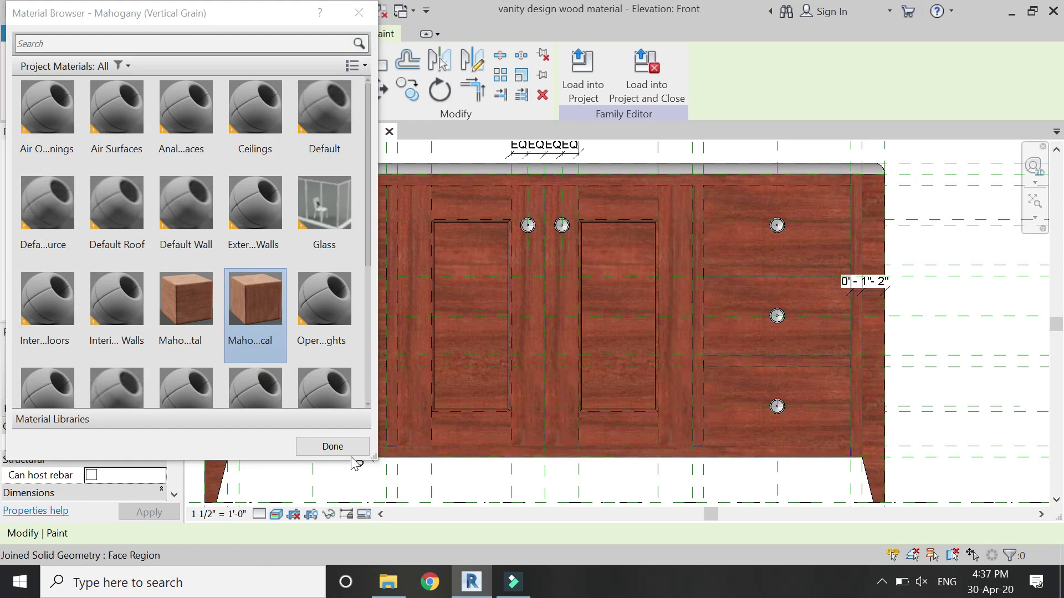
- Paint the door panels' left and right sweep faces with Mahogany (Vertical Grain)
{"action": "scroll", "coordinate": [429, 226], "scroll_direction": "up", "scroll_amount": 5}
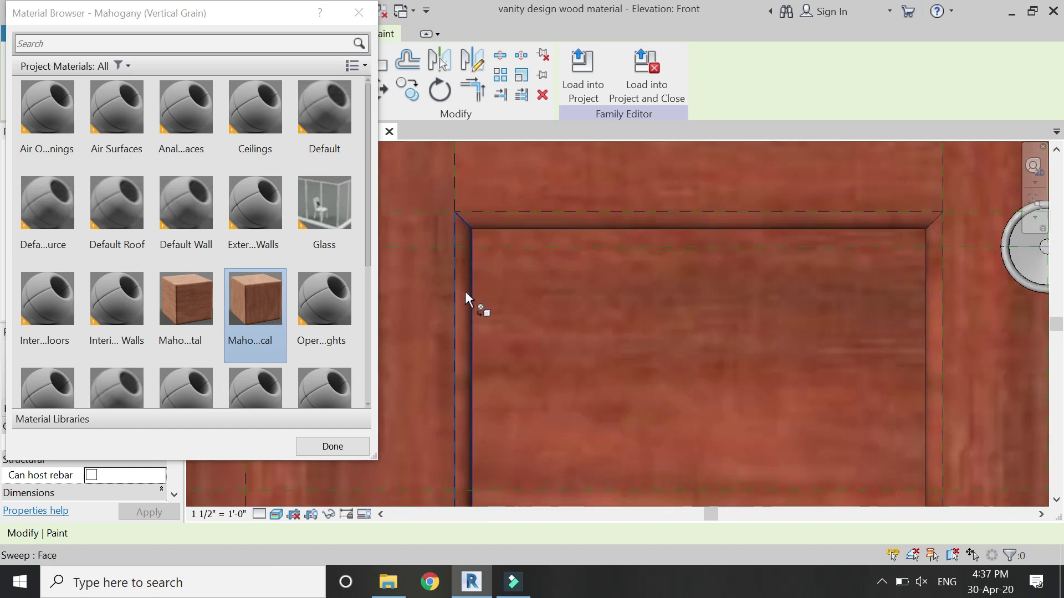
{"action": "left_click", "coordinate": [467, 292]}
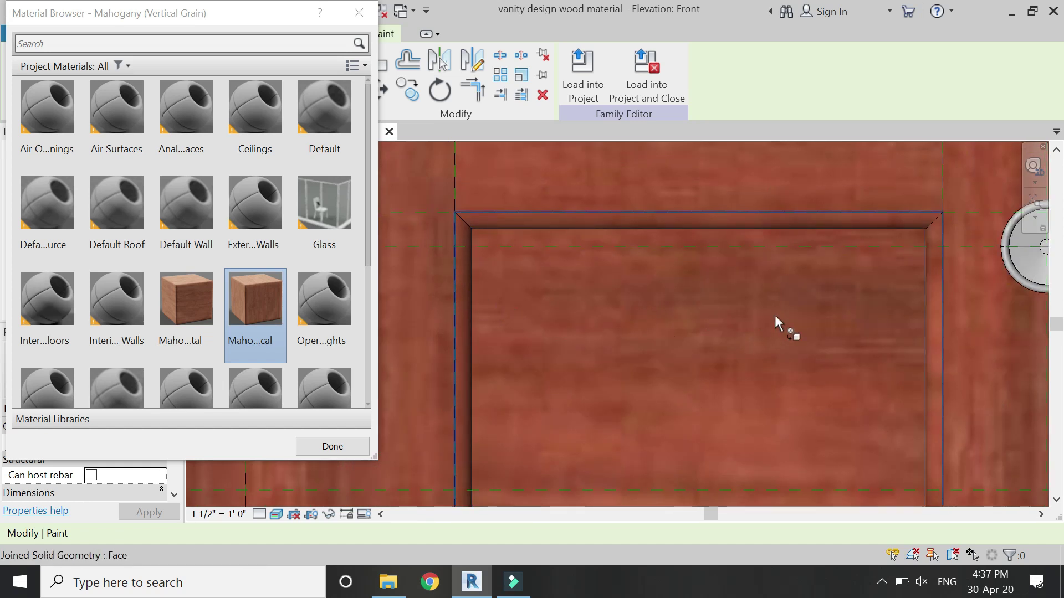
{"action": "left_click", "coordinate": [931, 302]}
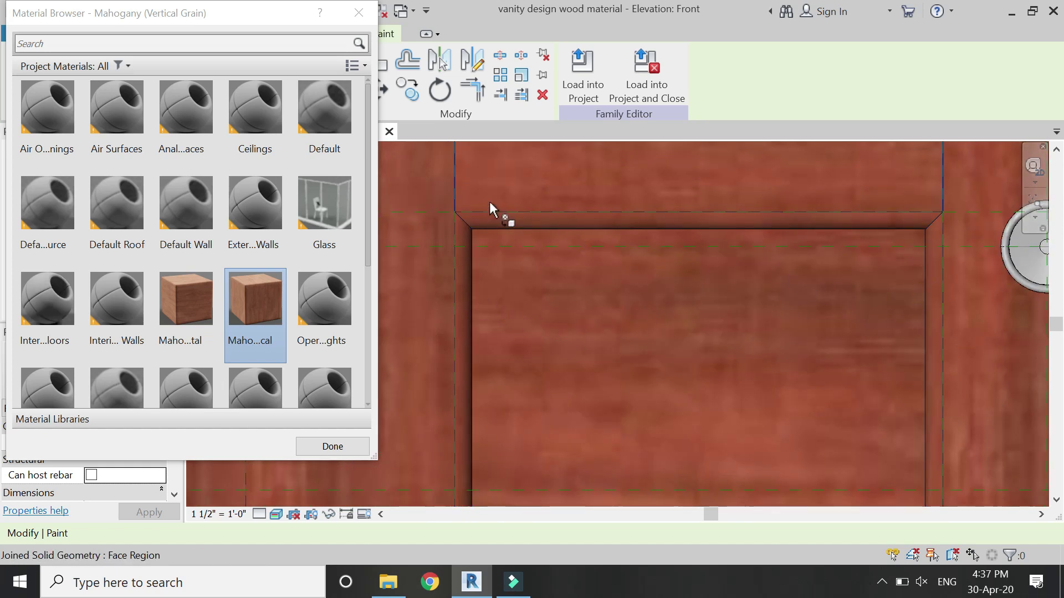
{"action": "scroll", "coordinate": [490, 211], "scroll_direction": "down", "scroll_amount": 3}
{"action": "scroll", "coordinate": [726, 219], "scroll_direction": "up", "scroll_amount": 4}
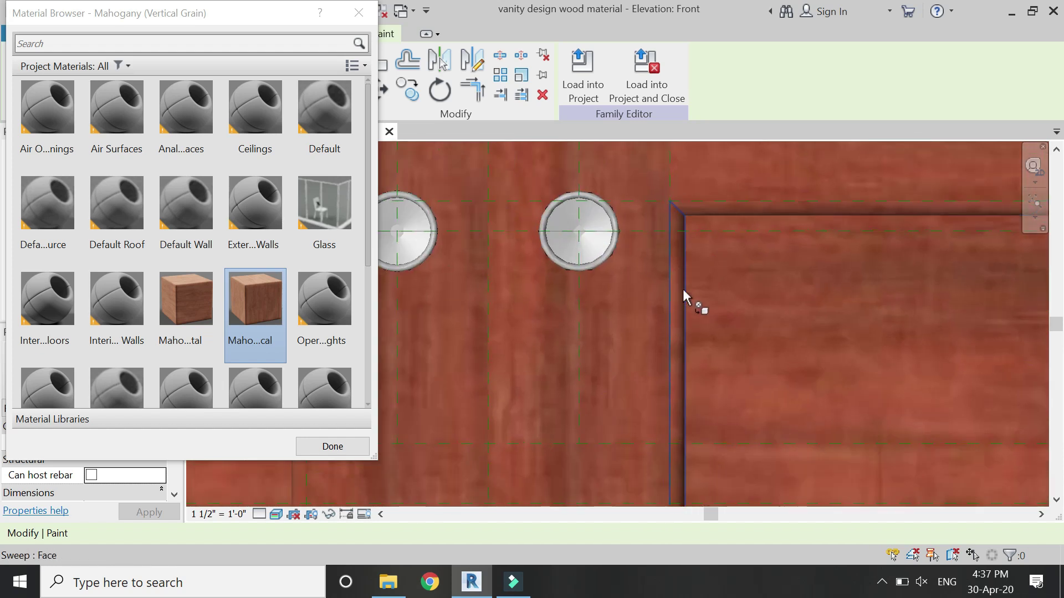
{"action": "scroll", "coordinate": [590, 280], "scroll_direction": "down", "scroll_amount": 3}
{"action": "scroll", "coordinate": [833, 291], "scroll_direction": "up", "scroll_amount": 4}
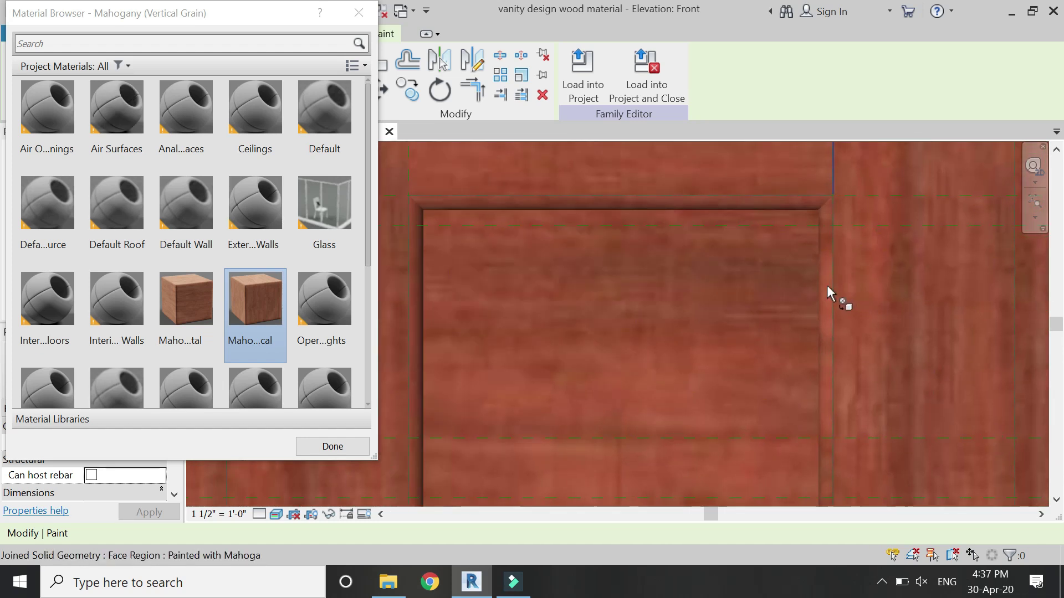
{"action": "left_click", "coordinate": [822, 291]}
{"action": "scroll", "coordinate": [811, 271], "scroll_direction": "down", "scroll_amount": 4}
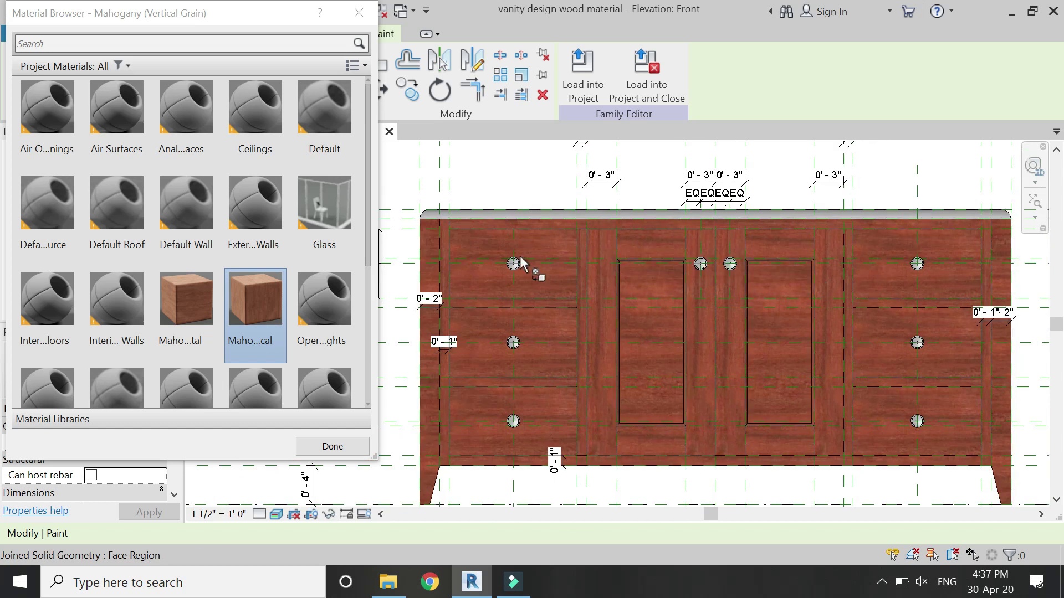
- Close the Material Browser, end Paint mode, and zoom out to show the whole vanity front
{"action": "left_click", "coordinate": [351, 445]}
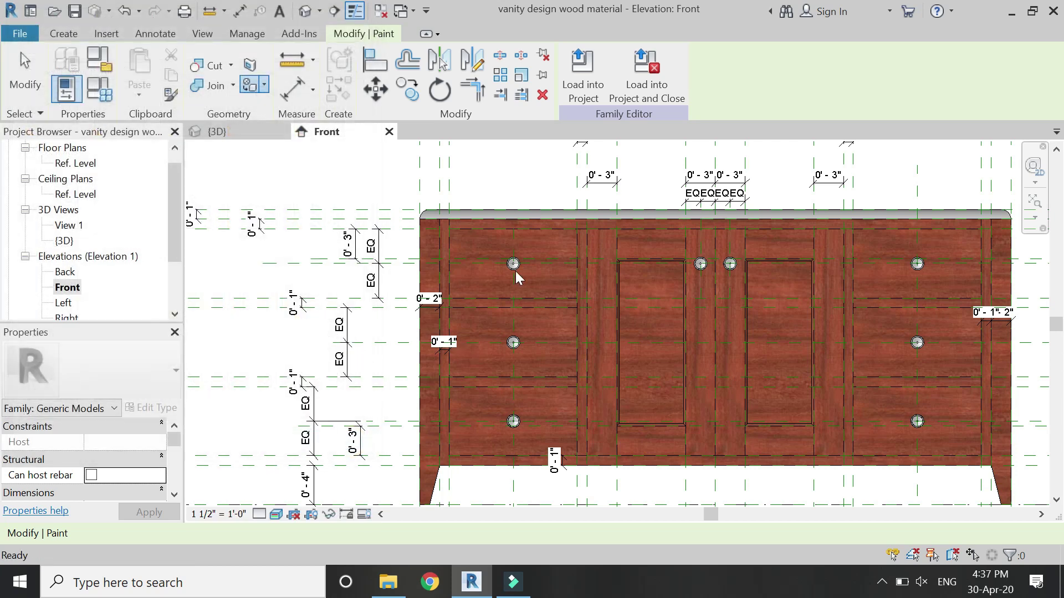
{"action": "key", "text": "Escape"}
{"action": "scroll", "coordinate": [503, 221], "scroll_direction": "down", "scroll_amount": 2}
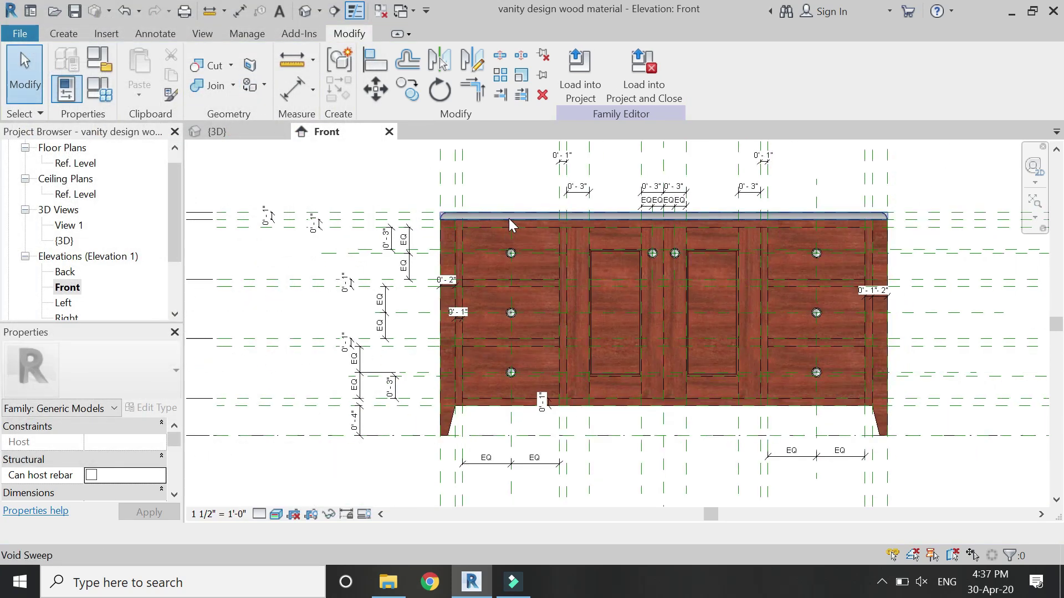